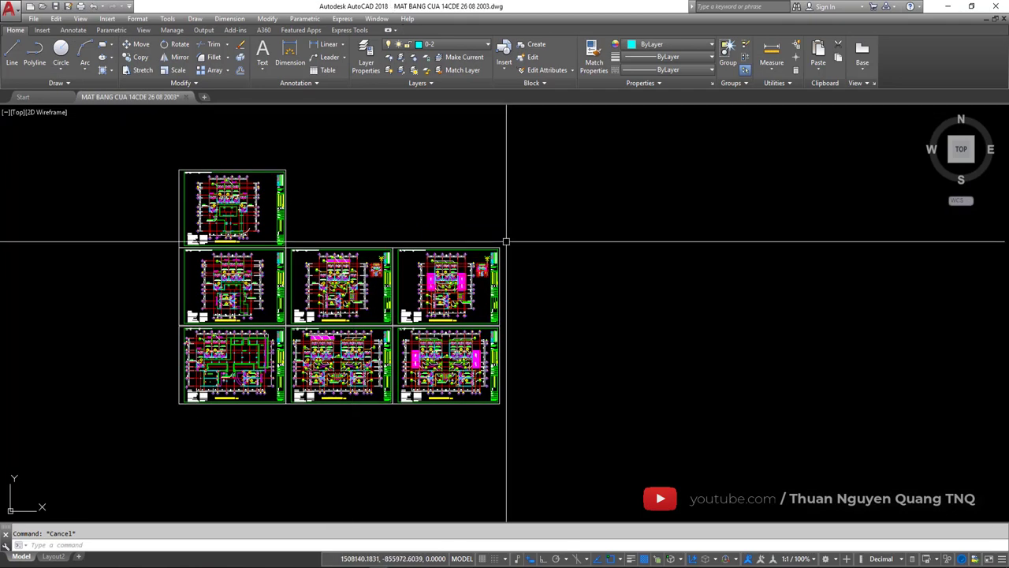
Step: Drop CS.LSP from File Explorer into the floor-plan drawing and allow it to always load
{"action": "scroll", "coordinate": [504, 237], "scroll_direction": "up", "scroll_amount": 4}
{"action": "middle_click_drag", "start_coordinate": [504, 248], "coordinate": [464, 224]}
{"action": "scroll", "coordinate": [464, 224], "scroll_direction": "down", "scroll_amount": 5}
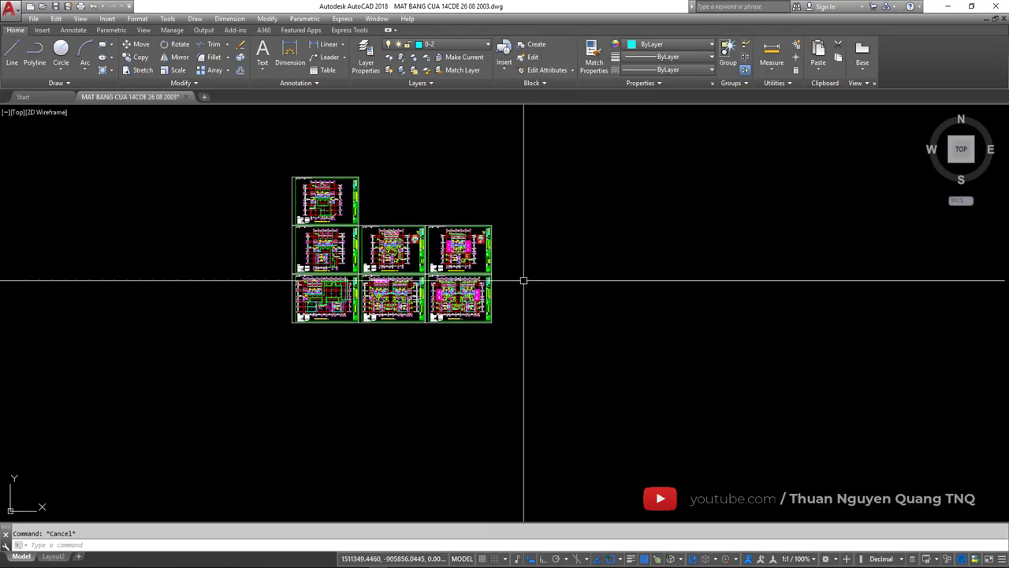
{"action": "scroll", "coordinate": [525, 279], "scroll_direction": "up", "scroll_amount": 5}
{"action": "scroll", "coordinate": [525, 279], "scroll_direction": "down", "scroll_amount": 3}
{"action": "scroll", "coordinate": [362, 284], "scroll_direction": "up", "scroll_amount": 4}
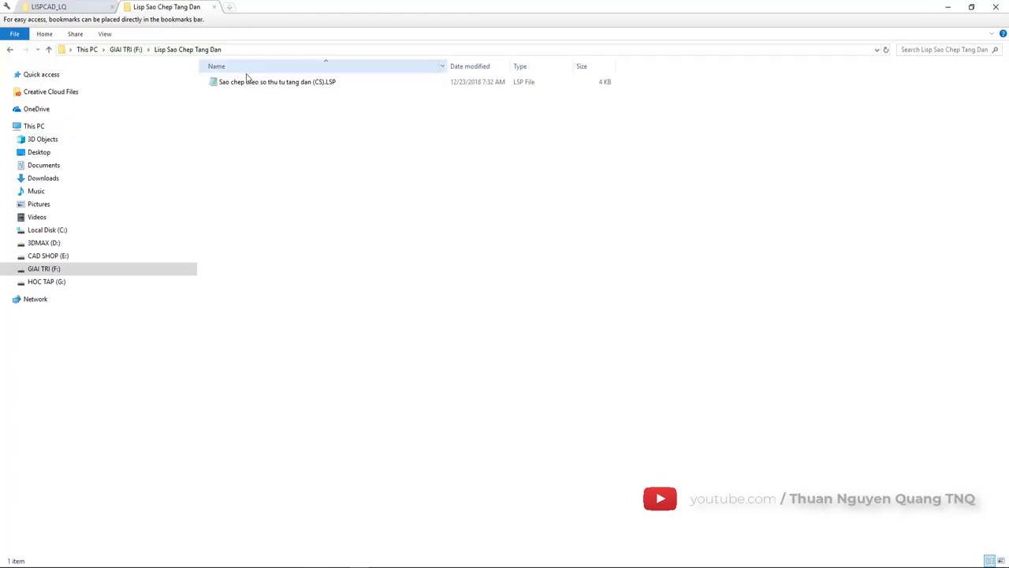
{"action": "mouse_move", "coordinate": [247, 77]}
{"action": "left_mouse_down"}
{"action": "mouse_move", "coordinate": [379, 565]}
{"action": "mouse_move", "coordinate": [521, 392]}
{"action": "left_mouse_up"}
{"action": "left_click", "coordinate": [508, 315]}
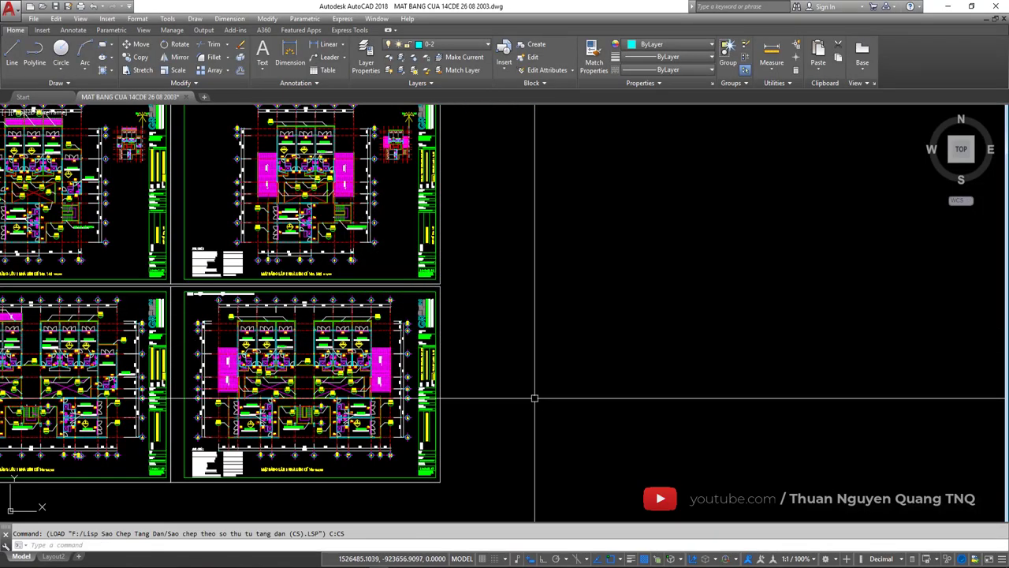
{"action": "middle_click_drag", "start_coordinate": [534, 397], "coordinate": [486, 378]}
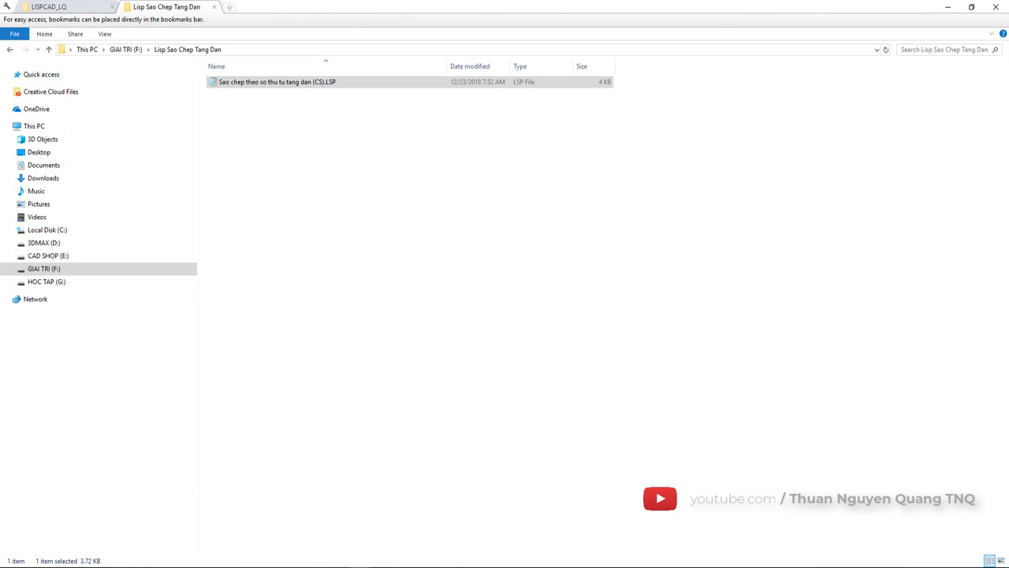
{"action": "left_click", "coordinate": [527, 390]}
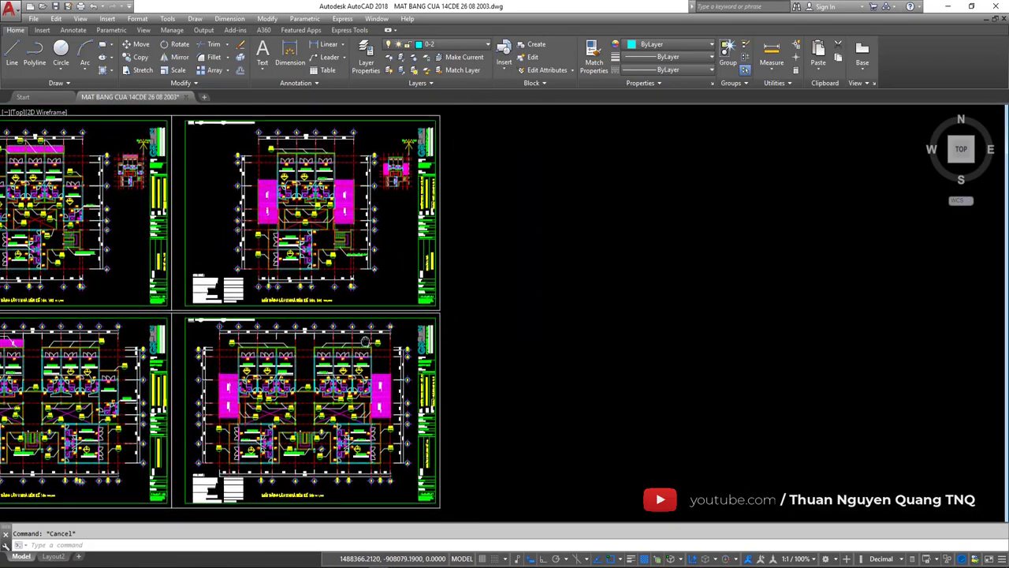
Step: Pan and zoom to the 'MẶT BẰNG LẦU 2 NHÀ LIÊN KẾ 14e' sheet title
{"action": "mouse_move", "coordinate": [347, 364]}
{"action": "middle_mouse_down"}
{"action": "mouse_move", "coordinate": [377, 337]}
{"action": "mouse_move", "coordinate": [419, 329]}
{"action": "middle_mouse_up"}
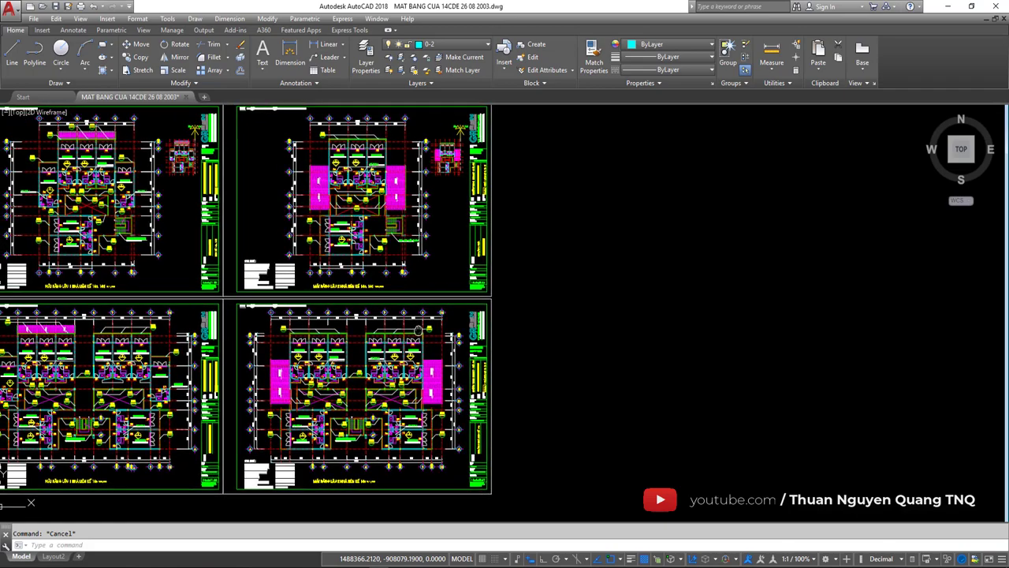
{"action": "scroll", "coordinate": [491, 291], "scroll_direction": "up", "scroll_amount": 1}
{"action": "scroll", "coordinate": [531, 245], "scroll_direction": "up", "scroll_amount": 3}
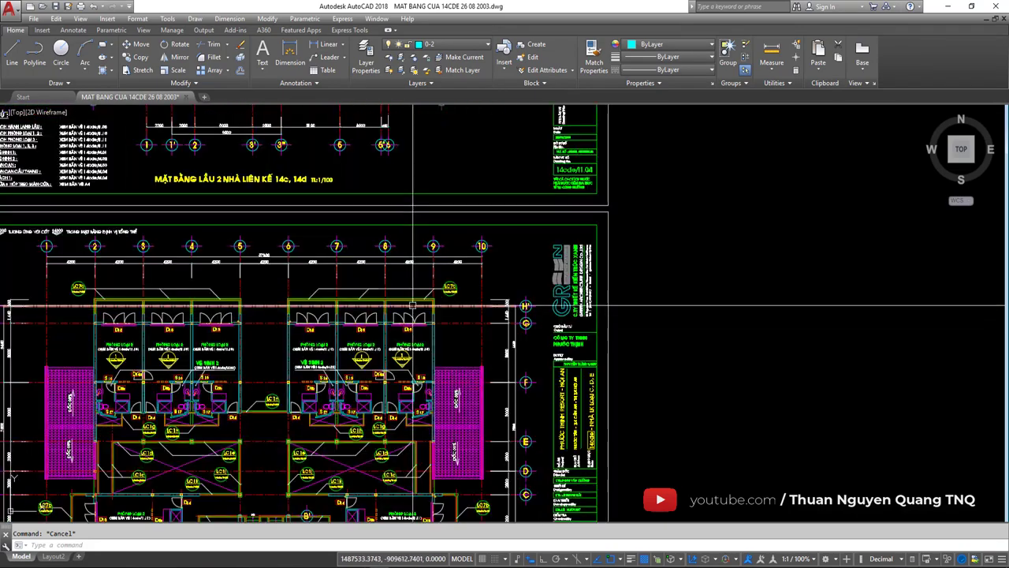
{"action": "scroll", "coordinate": [532, 248], "scroll_direction": "up", "scroll_amount": 5}
{"action": "scroll", "coordinate": [434, 281], "scroll_direction": "down", "scroll_amount": 8}
{"action": "scroll", "coordinate": [313, 263], "scroll_direction": "up", "scroll_amount": 3}
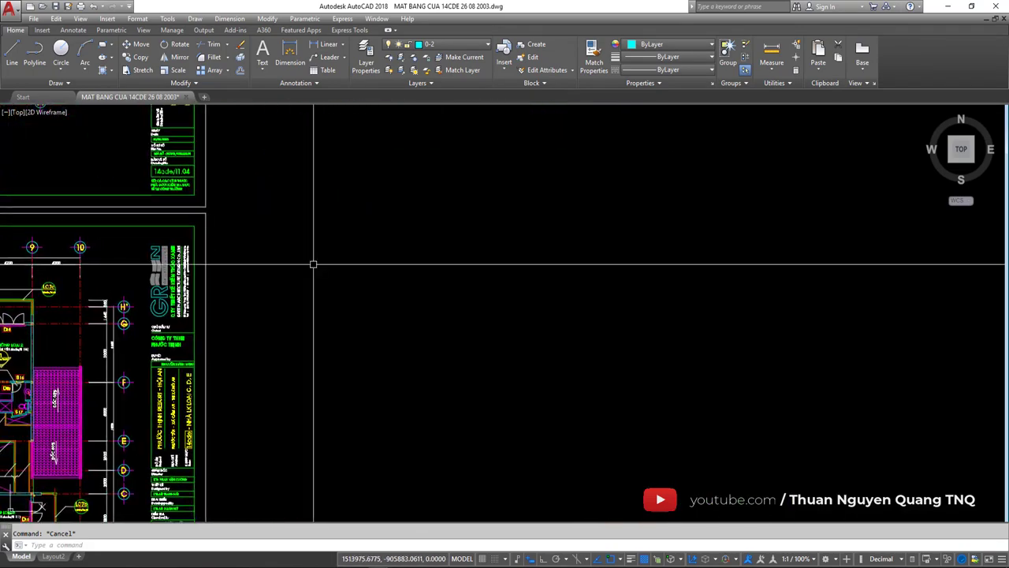
{"action": "middle_click_drag", "start_coordinate": [264, 350], "coordinate": [394, 213]}
{"action": "scroll", "coordinate": [223, 409], "scroll_direction": "up", "scroll_amount": 3}
{"action": "scroll", "coordinate": [223, 408], "scroll_direction": "up", "scroll_amount": 3}
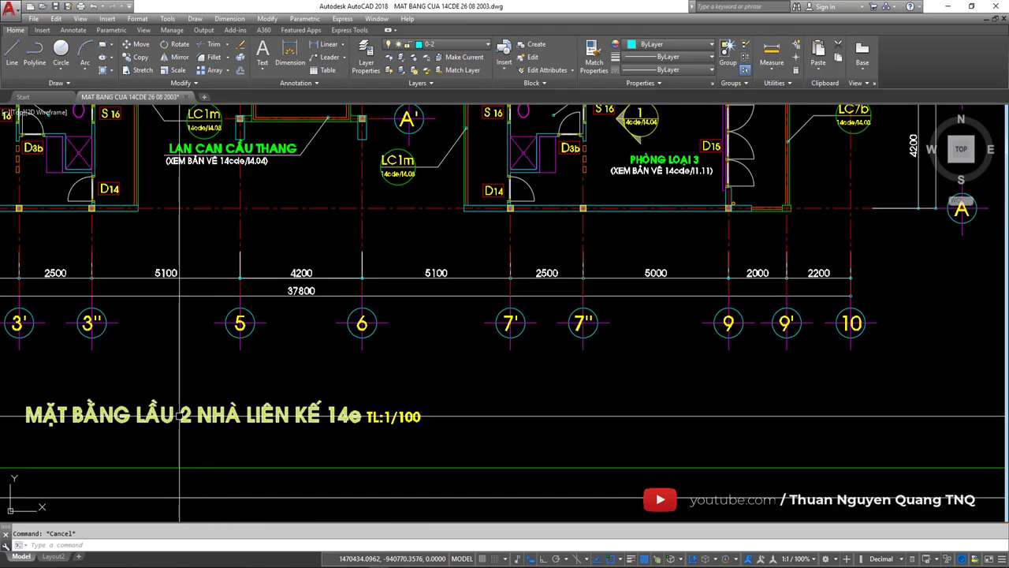
Step: Copy the title text into empty space beside the plans, cancelling a stray circle first
{"action": "type", "text": "c"}
{"action": "key", "text": "Return"}
{"action": "left_click", "coordinate": [223, 408]}
{"action": "scroll", "coordinate": [237, 387], "scroll_direction": "down", "scroll_amount": 5}
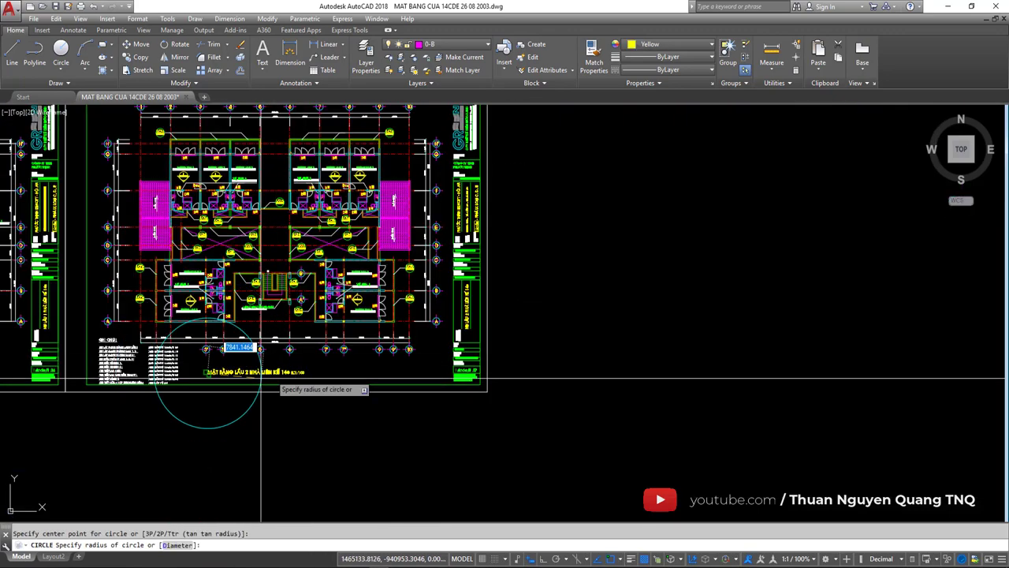
{"action": "key", "text": "Escape"}
{"action": "key", "text": "Return"}
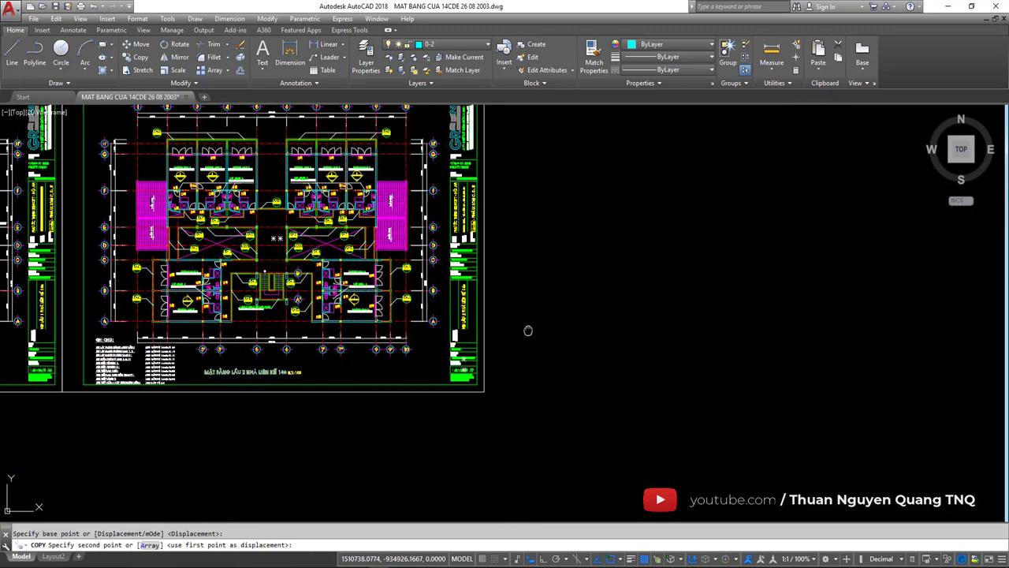
{"action": "left_click", "coordinate": [526, 329]}
{"action": "scroll", "coordinate": [450, 293], "scroll_direction": "up", "scroll_amount": 3}
{"action": "left_click", "coordinate": [473, 292]}
{"action": "key", "text": "Escape"}
Step: Replace the copied title's text with the label 1
{"action": "double_click", "coordinate": [473, 307]}
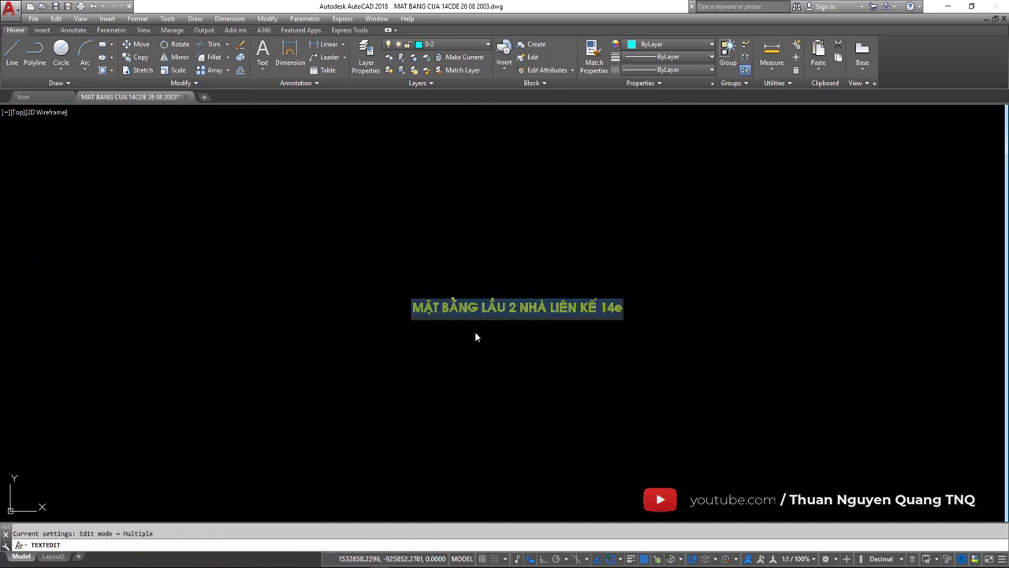
{"action": "left_click", "coordinate": [412, 308]}
{"action": "type", "text": "1"}
{"action": "key", "text": "BackSpace"}
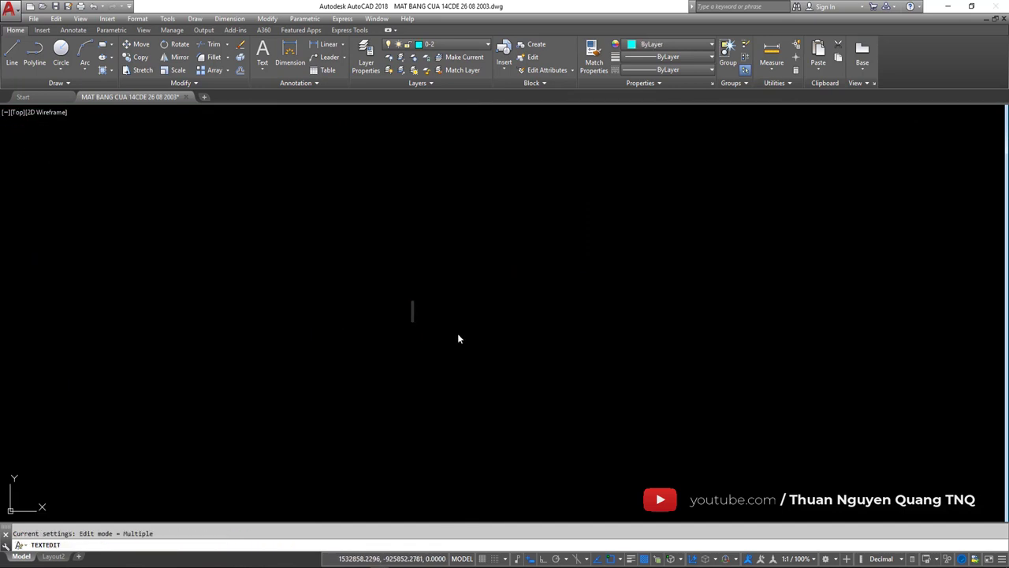
{"action": "type", "text": "01"}
{"action": "key", "text": "Escape"}
{"action": "key", "text": "Escape"}
{"action": "type", "text": "c"}
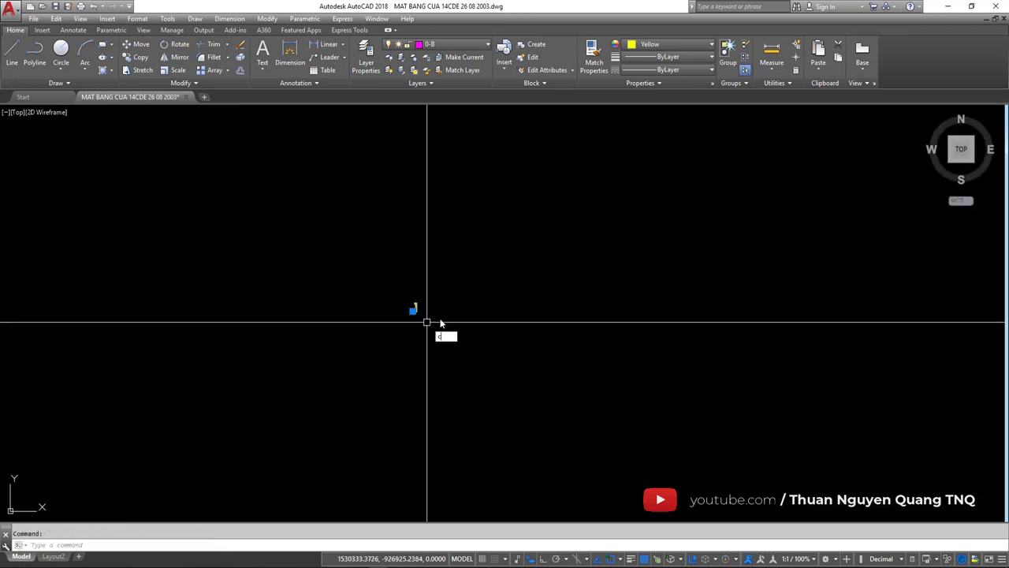
{"action": "key", "text": "Return"}
{"action": "left_click", "coordinate": [450, 300]}
Step: Copy label 1 just below and make the copy read 01
{"action": "key", "text": "Escape"}
{"action": "left_click", "coordinate": [436, 319]}
{"action": "left_click", "coordinate": [406, 294]}
{"action": "type", "text": "o"}
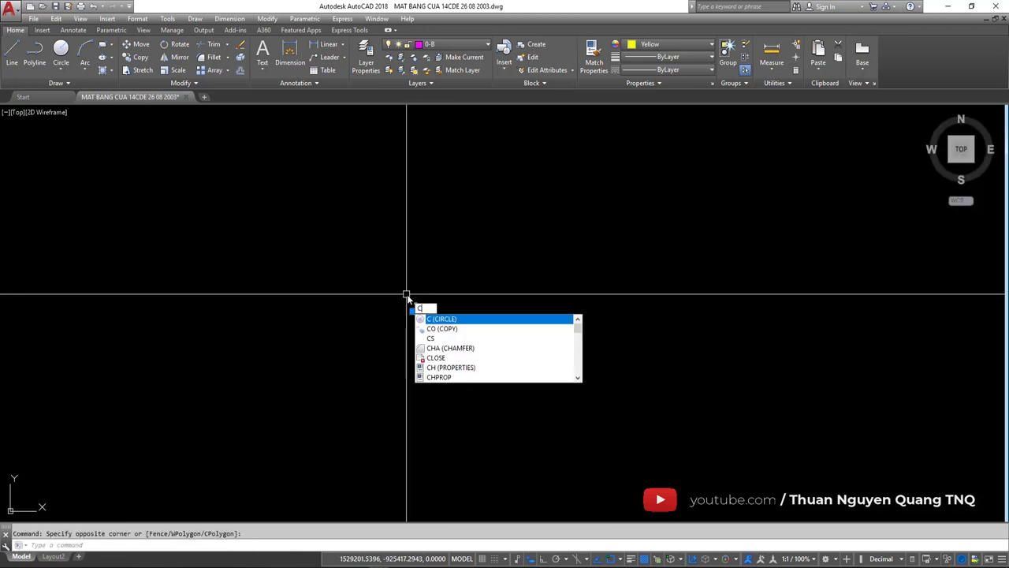
{"action": "key", "text": "Return"}
{"action": "left_click", "coordinate": [446, 292]}
{"action": "left_click", "coordinate": [446, 314]}
{"action": "key", "text": "Escape"}
{"action": "double_click", "coordinate": [416, 328]}
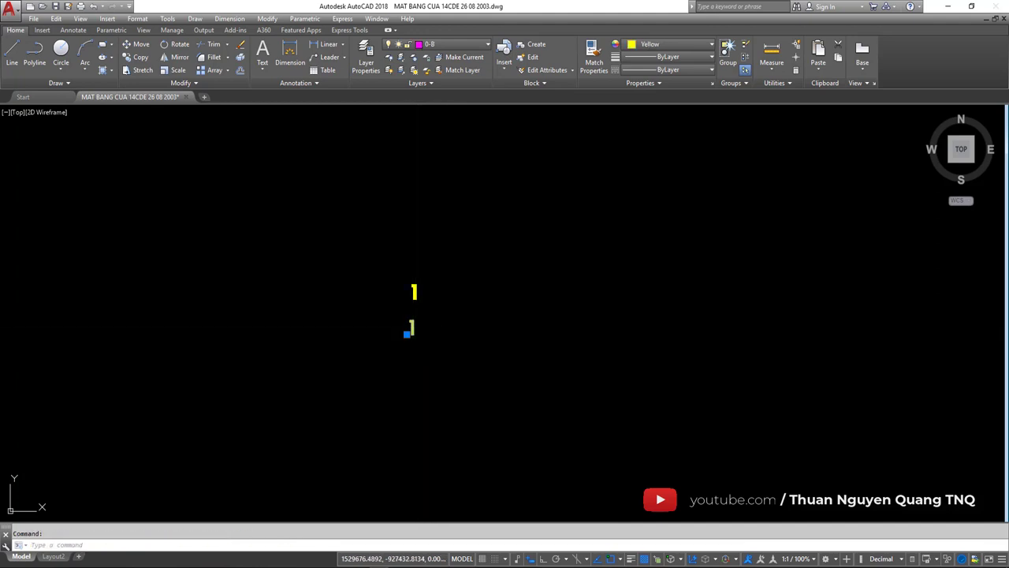
{"action": "type", "text": "01"}
{"action": "key", "text": "Return"}
{"action": "key", "text": "Escape"}
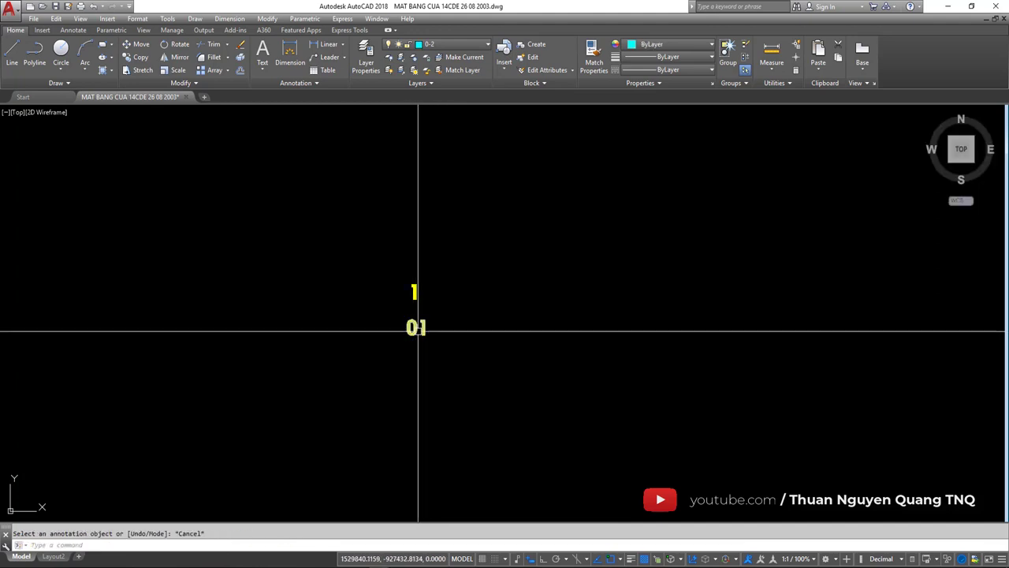
Step: Copy label 01 further below and open the new copy for editing
{"action": "left_click", "coordinate": [473, 306]}
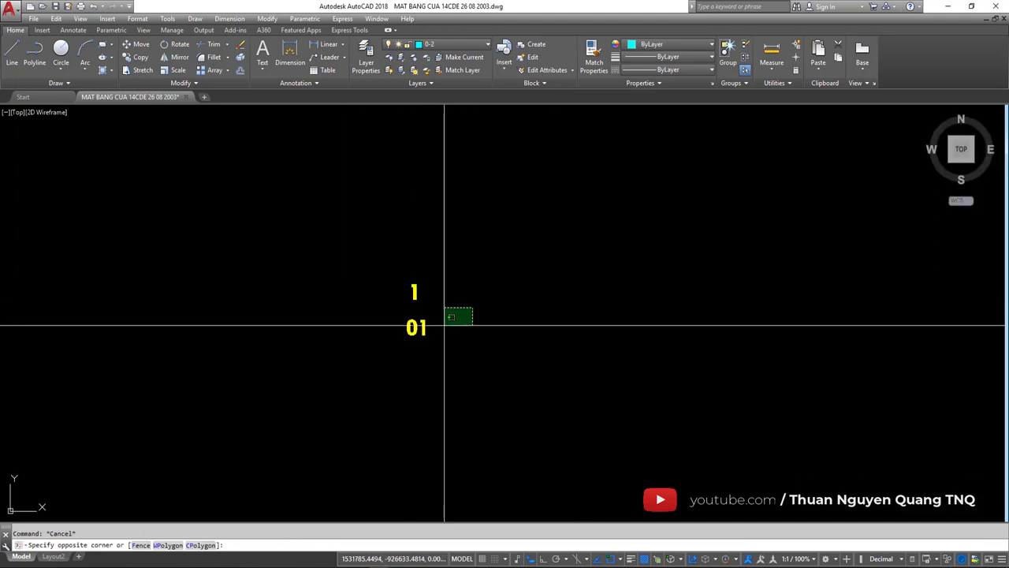
{"action": "key", "text": "Escape"}
{"action": "left_click", "coordinate": [425, 337]}
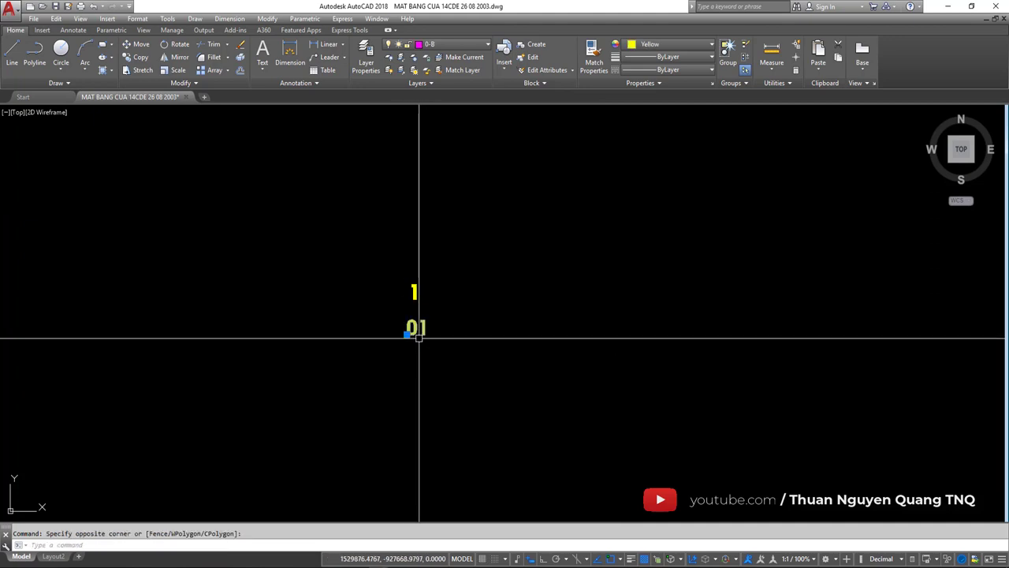
{"action": "left_click", "coordinate": [418, 339]}
{"action": "type", "text": "co"}
{"action": "key", "text": "Return"}
{"action": "left_click", "coordinate": [455, 322]}
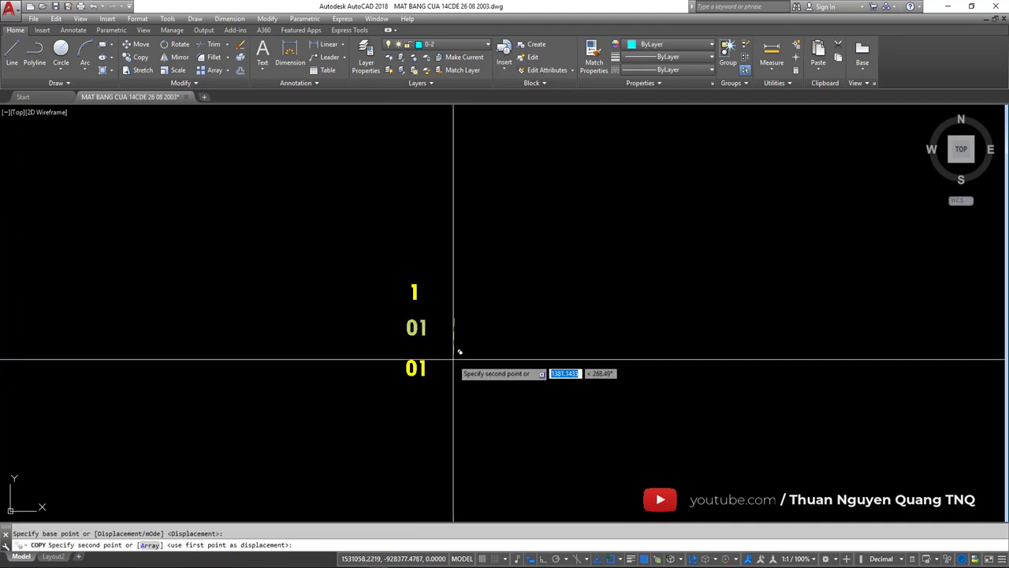
{"action": "left_click", "coordinate": [455, 362]}
{"action": "key", "text": "Escape"}
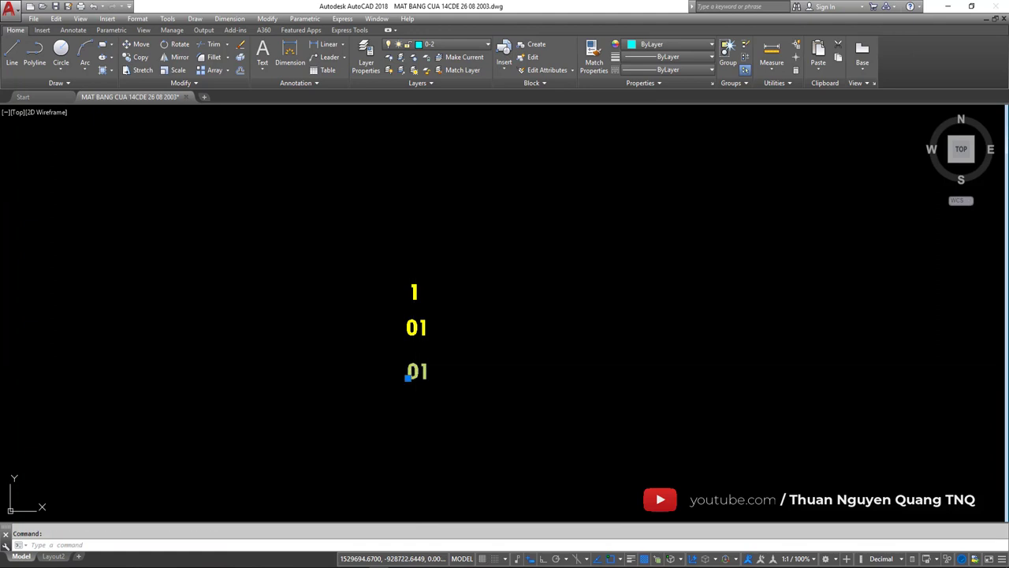
{"action": "double_click", "coordinate": [417, 372]}
{"action": "type", "text": "a"}
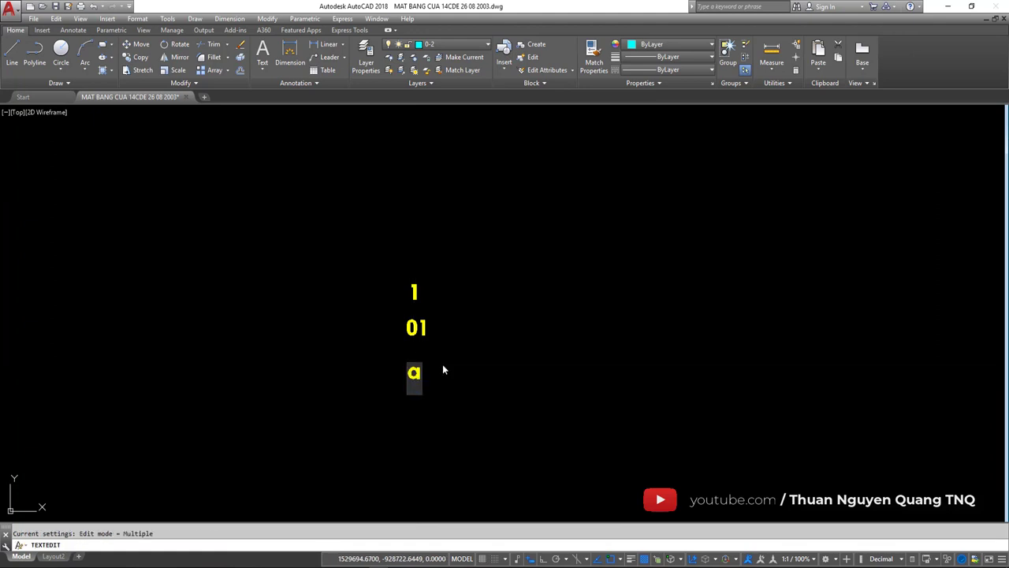
Step: Set the third label to 'a', then copy it below as the label A
{"action": "key", "text": "Return"}
{"action": "key", "text": "Escape"}
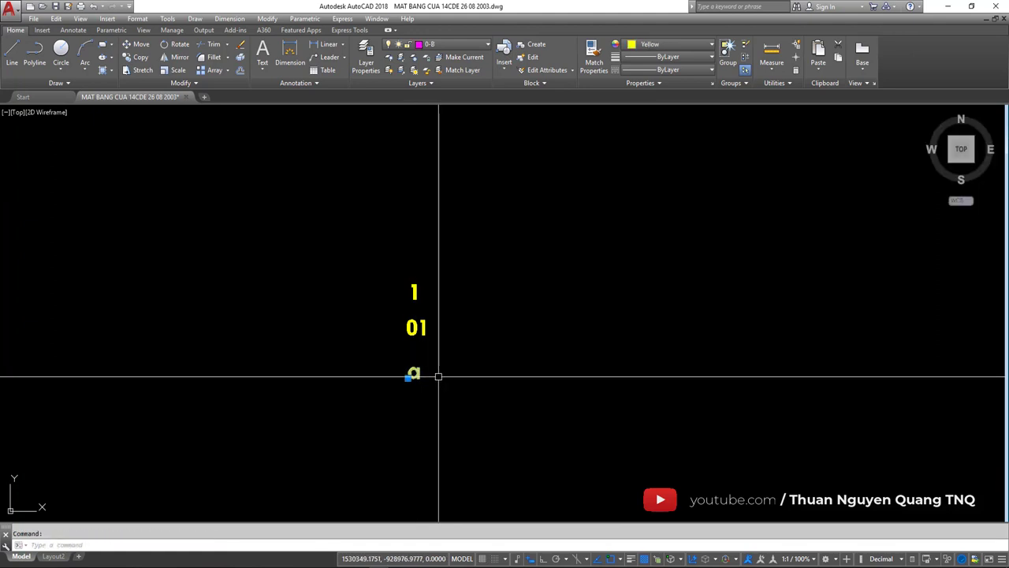
{"action": "type", "text": "A"}
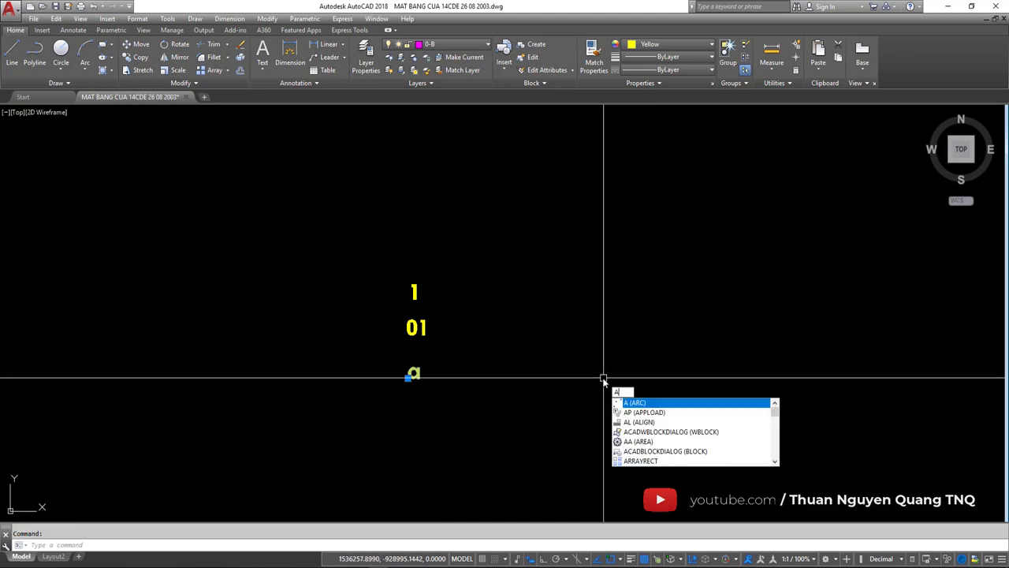
{"action": "left_click", "coordinate": [413, 380]}
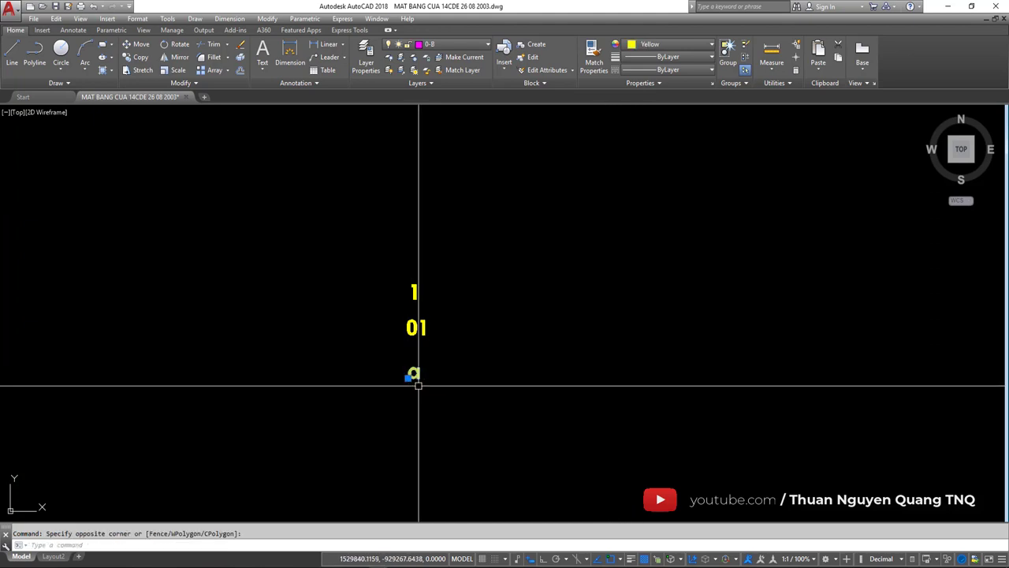
{"action": "type", "text": "co"}
{"action": "key", "text": "Return"}
{"action": "left_click", "coordinate": [419, 375]}
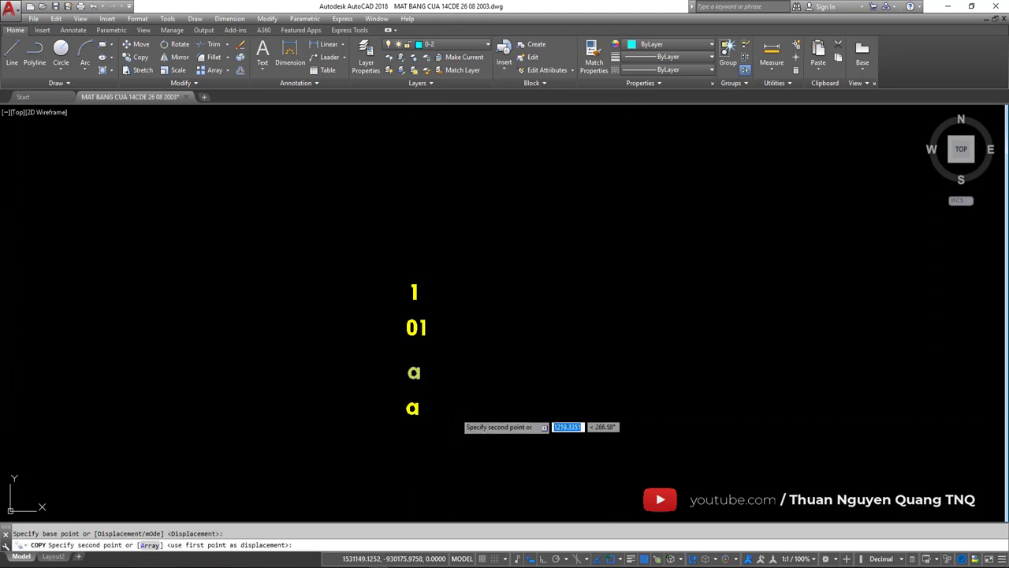
{"action": "left_click", "coordinate": [418, 405]}
{"action": "key", "text": "Escape"}
{"action": "left_click", "coordinate": [417, 407]}
{"action": "type", "text": "A"}
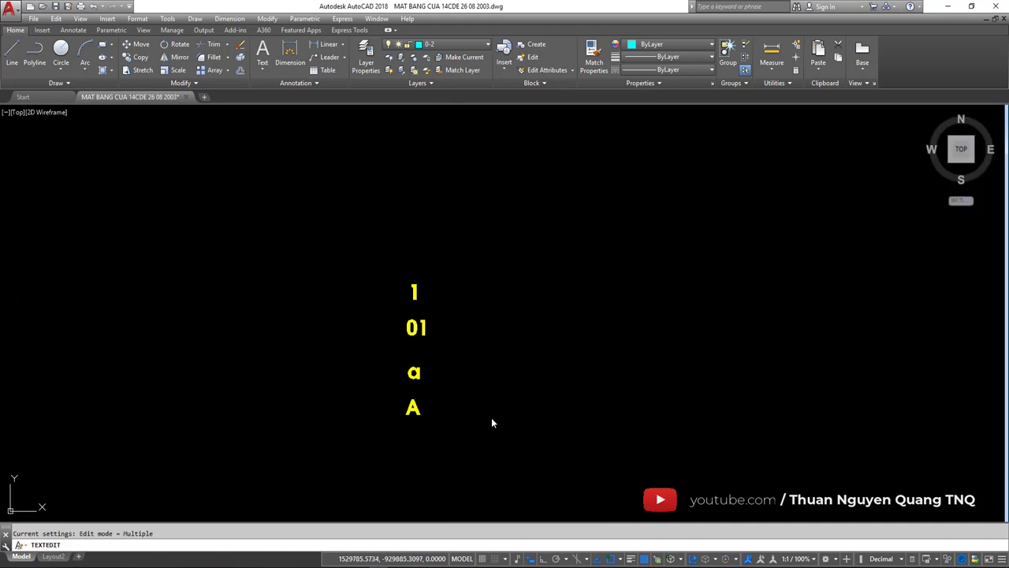
{"action": "key", "text": "Escape"}
Step: Re-centre the view on the column of yellow labels
{"action": "scroll", "coordinate": [423, 395], "scroll_direction": "up", "scroll_amount": 4}
{"action": "left_click", "coordinate": [438, 417]}
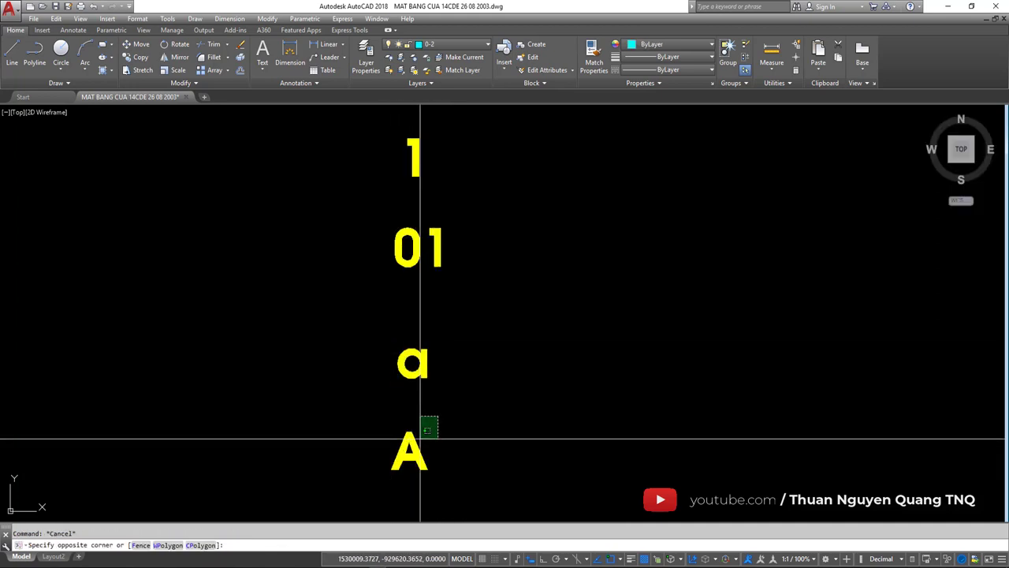
{"action": "key", "text": "Escape"}
{"action": "scroll", "coordinate": [420, 438], "scroll_direction": "down", "scroll_amount": 5}
{"action": "scroll", "coordinate": [396, 292], "scroll_direction": "up", "scroll_amount": 2}
{"action": "middle_click_drag", "start_coordinate": [397, 292], "coordinate": [435, 273]}
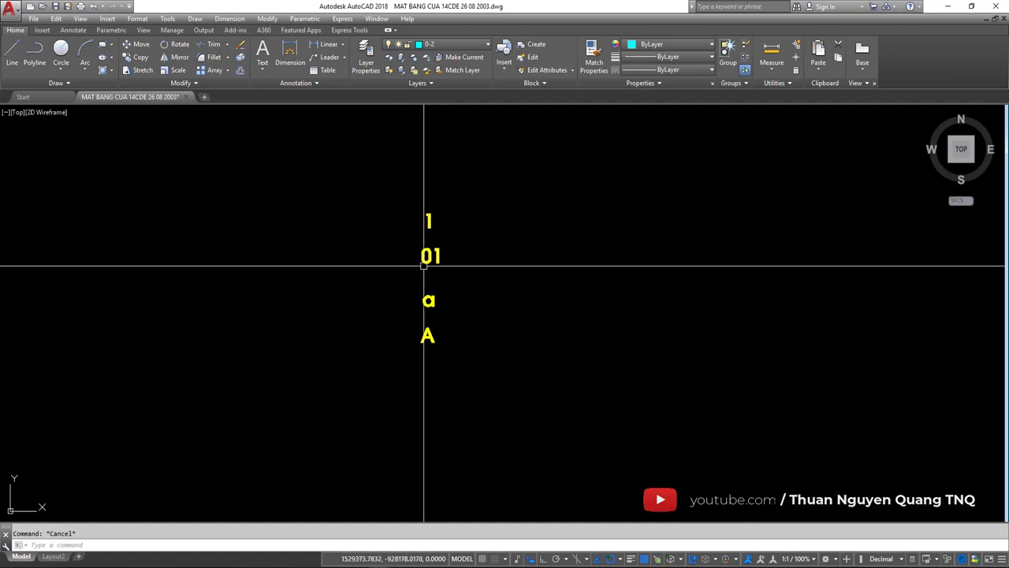
{"action": "middle_click_drag", "start_coordinate": [444, 331], "coordinate": [431, 347]}
Step: Copy label A below and edit the copy to read 1A
{"action": "left_click", "coordinate": [434, 334]}
{"action": "left_click", "coordinate": [417, 352]}
{"action": "left_click", "coordinate": [416, 367]}
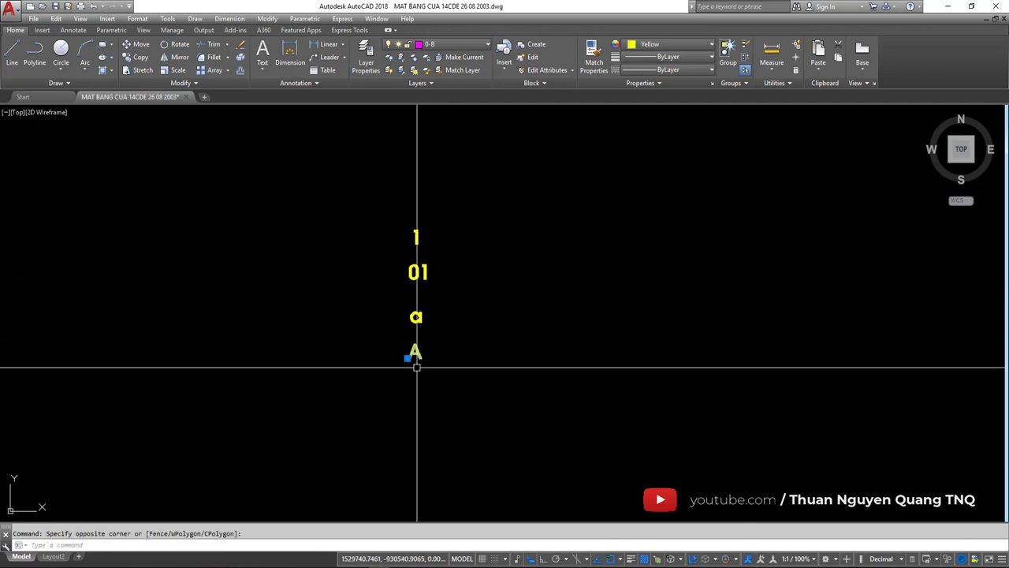
{"action": "type", "text": "CO"}
{"action": "key", "text": "Return"}
{"action": "left_click", "coordinate": [468, 350]}
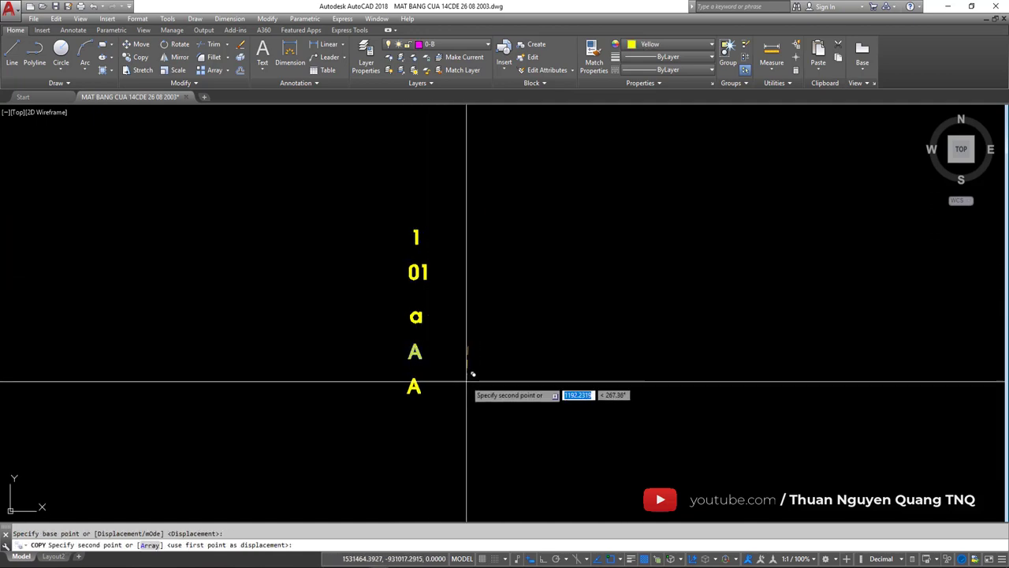
{"action": "left_click", "coordinate": [467, 382]}
{"action": "key", "text": "Return"}
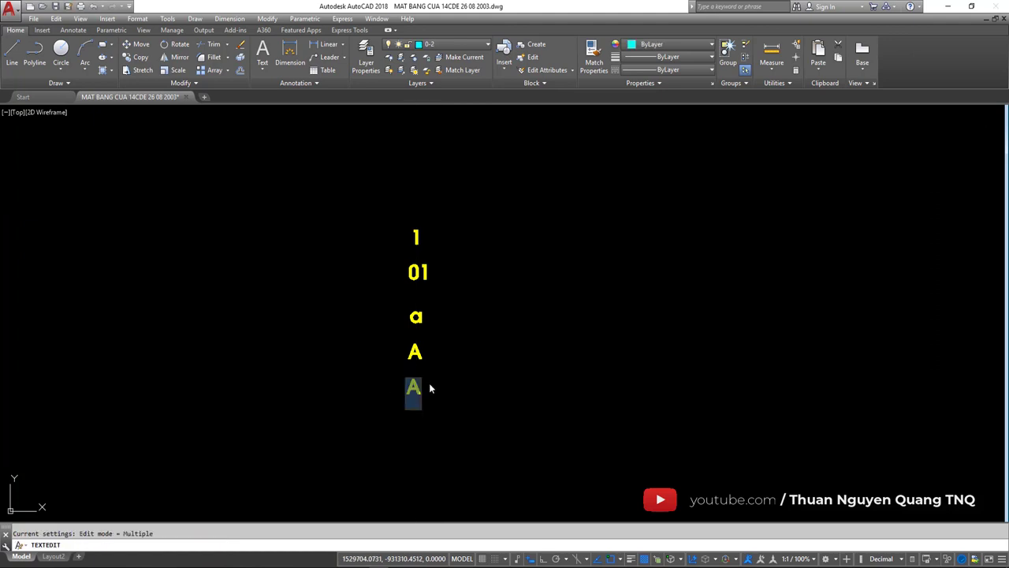
{"action": "type", "text": "1"}
{"action": "key", "text": "Escape"}
Step: Copy label 1A below and open the lower copy to edit into A1
{"action": "left_click", "coordinate": [425, 386]}
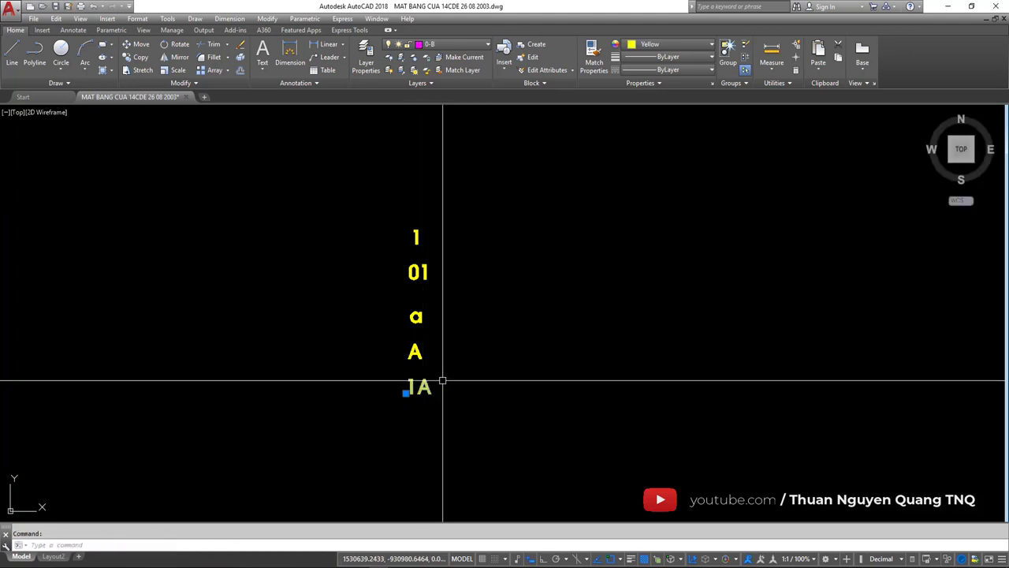
{"action": "type", "text": "co"}
{"action": "key", "text": "Return"}
{"action": "left_click", "coordinate": [443, 382]}
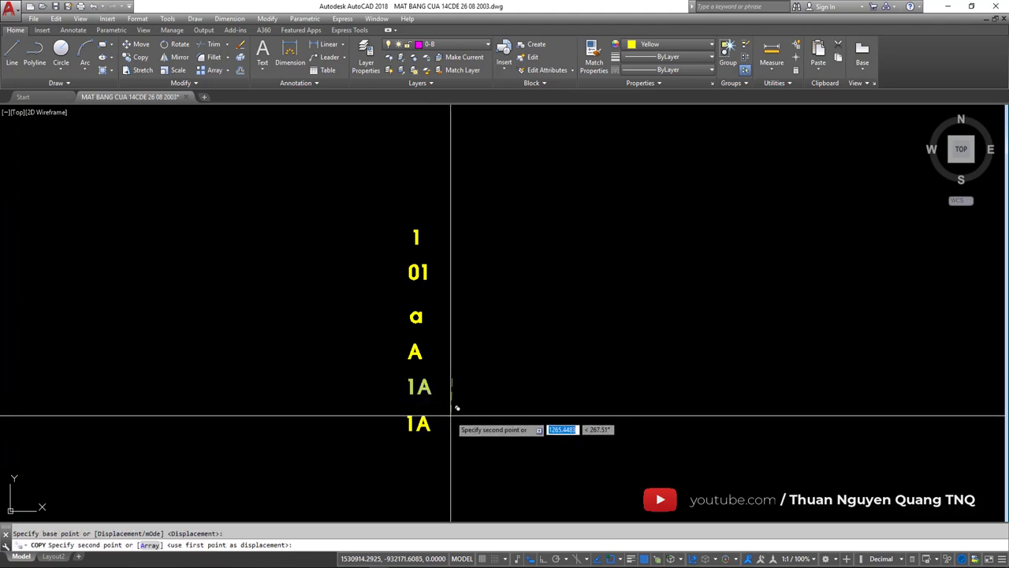
{"action": "left_click", "coordinate": [430, 422]}
{"action": "key", "text": "Escape"}
{"action": "double_click", "coordinate": [429, 424]}
{"action": "type", "text": "A"}
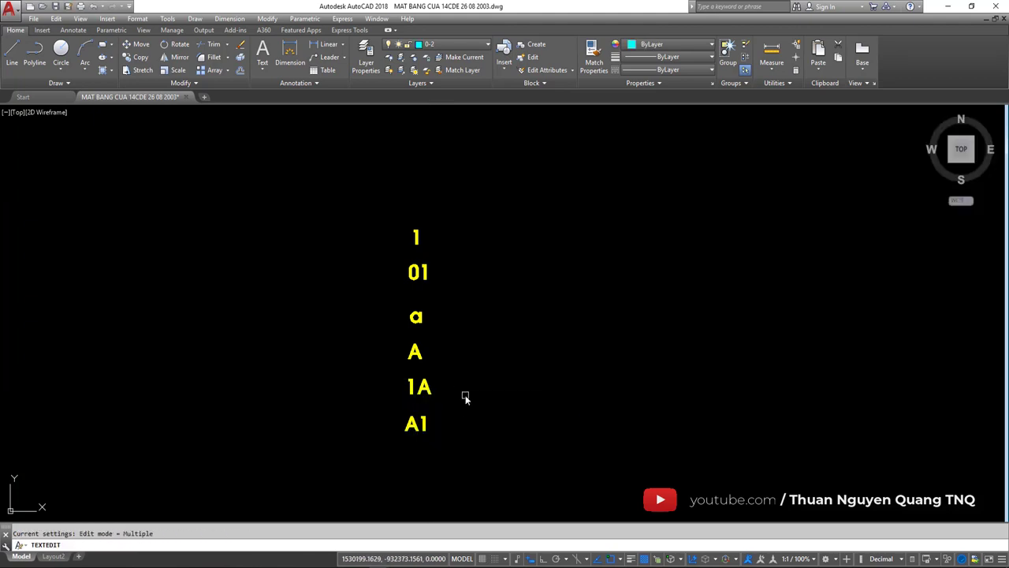
{"action": "middle_click_drag", "start_coordinate": [359, 306], "coordinate": [374, 277]}
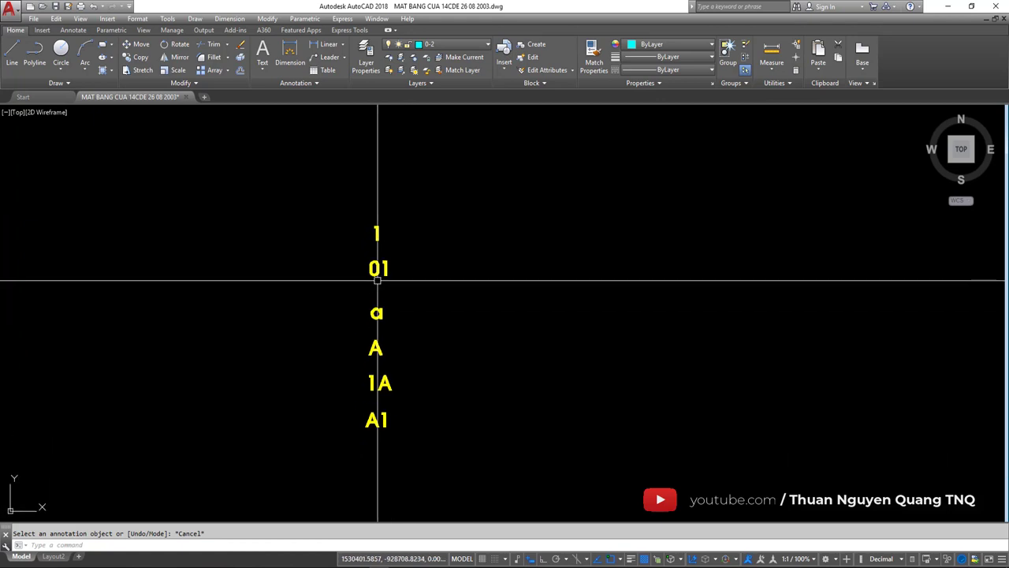
{"action": "left_click", "coordinate": [347, 208]}
{"action": "left_click", "coordinate": [405, 413]}
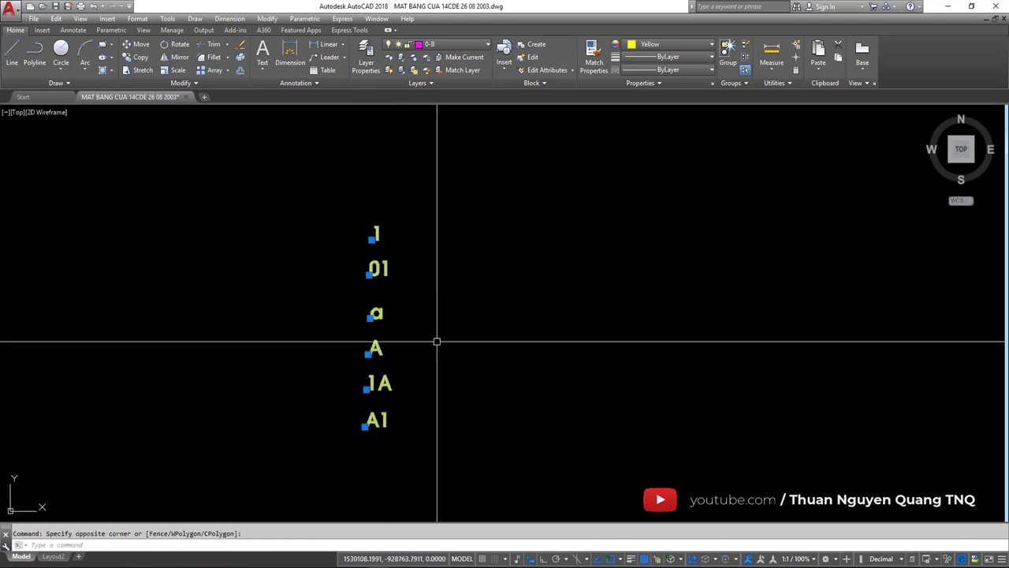
{"action": "key", "text": "Escape"}
{"action": "scroll", "coordinate": [461, 286], "scroll_direction": "down", "scroll_amount": 2}
{"action": "left_click", "coordinate": [381, 237]}
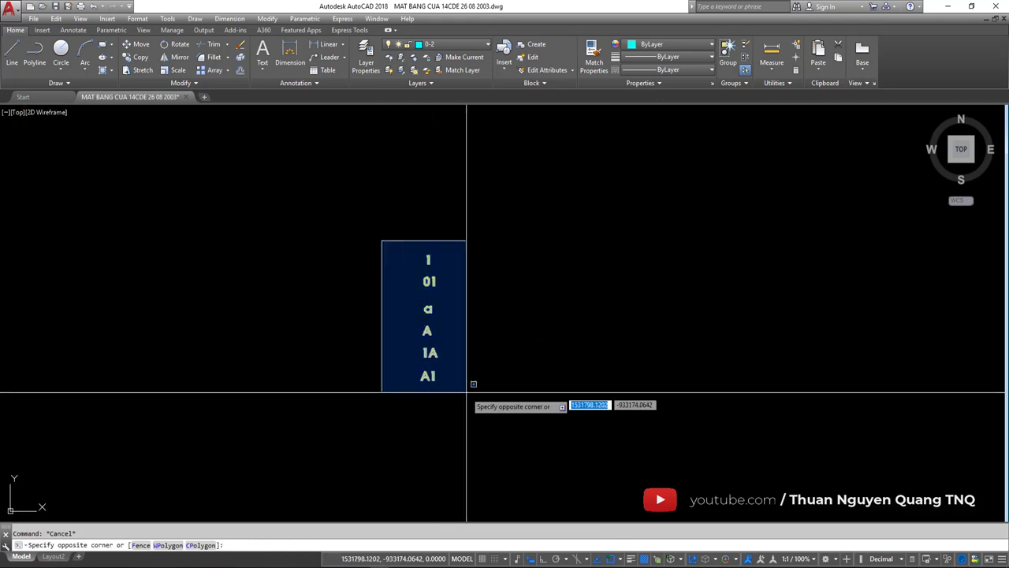
{"action": "left_click", "coordinate": [468, 394]}
{"action": "scroll", "coordinate": [641, 304], "scroll_direction": "down", "scroll_amount": 4}
{"action": "scroll", "coordinate": [619, 299], "scroll_direction": "up", "scroll_amount": 2}
{"action": "scroll", "coordinate": [619, 300], "scroll_direction": "up", "scroll_amount": 2}
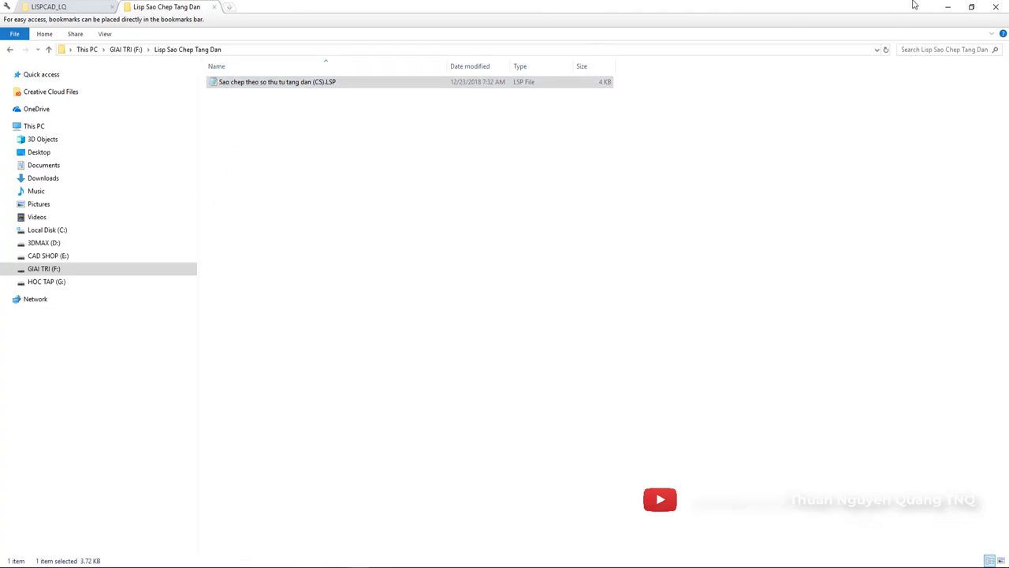
{"action": "left_click", "coordinate": [948, 6]}
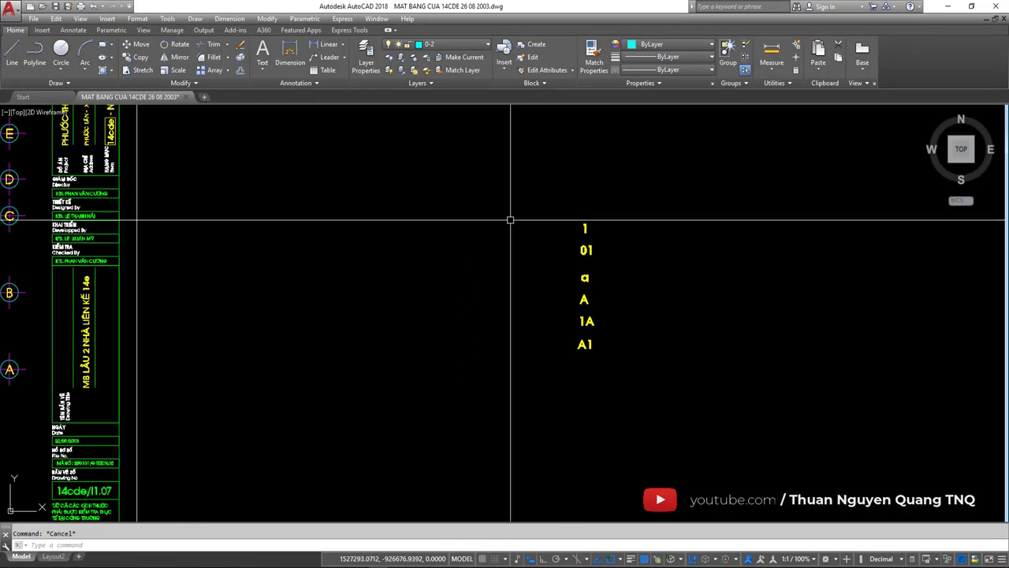
Step: Move the six-label stack left toward the title block with M
{"action": "left_click_drag", "start_coordinate": [510, 220], "coordinate": [619, 383]}
{"action": "type", "text": "m"}
{"action": "key", "text": "Return"}
{"action": "left_click", "coordinate": [666, 317]}
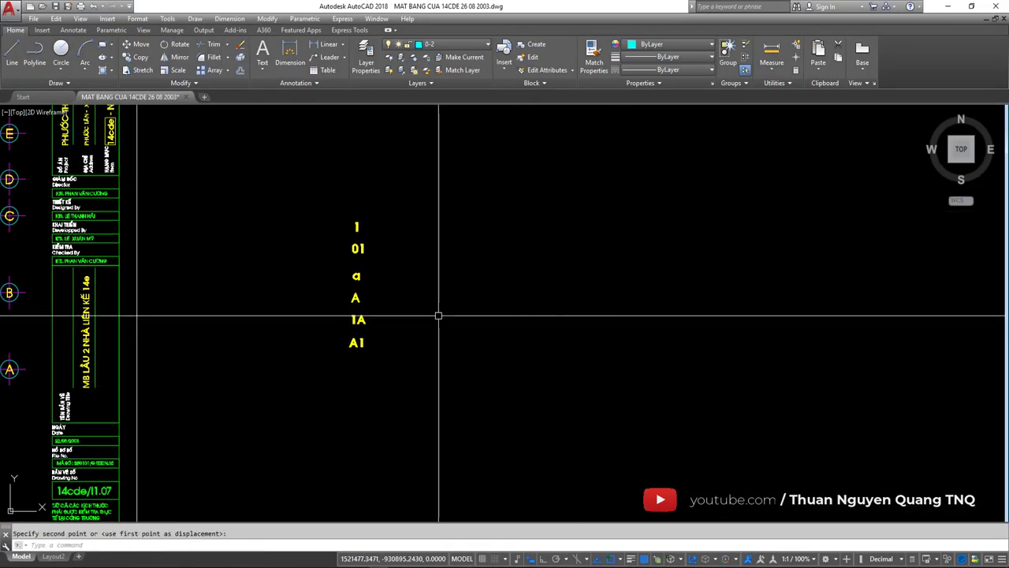
{"action": "left_click", "coordinate": [438, 315]}
{"action": "mouse_move", "coordinate": [438, 316]}
{"action": "middle_mouse_down"}
{"action": "mouse_move", "coordinate": [507, 245]}
{"action": "mouse_move", "coordinate": [554, 268]}
{"action": "middle_mouse_up"}
{"action": "scroll", "coordinate": [510, 214], "scroll_direction": "up", "scroll_amount": 4}
{"action": "scroll", "coordinate": [533, 213], "scroll_direction": "down", "scroll_amount": 2}
{"action": "left_click", "coordinate": [533, 195]}
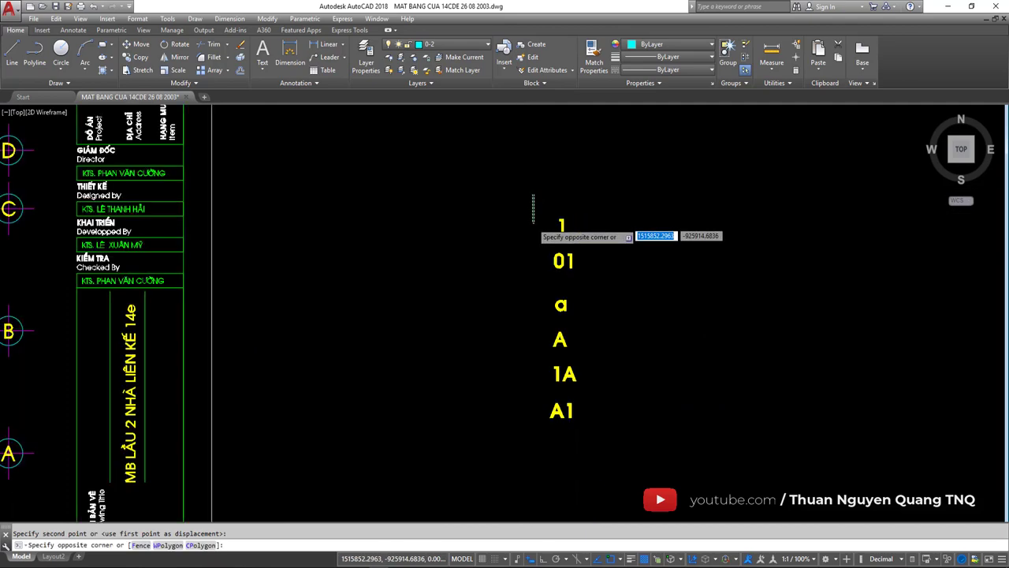
{"action": "scroll", "coordinate": [532, 223], "scroll_direction": "down", "scroll_amount": 3}
{"action": "left_click", "coordinate": [563, 293]}
{"action": "scroll", "coordinate": [513, 203], "scroll_direction": "up", "scroll_amount": 4}
{"action": "key", "text": "Escape"}
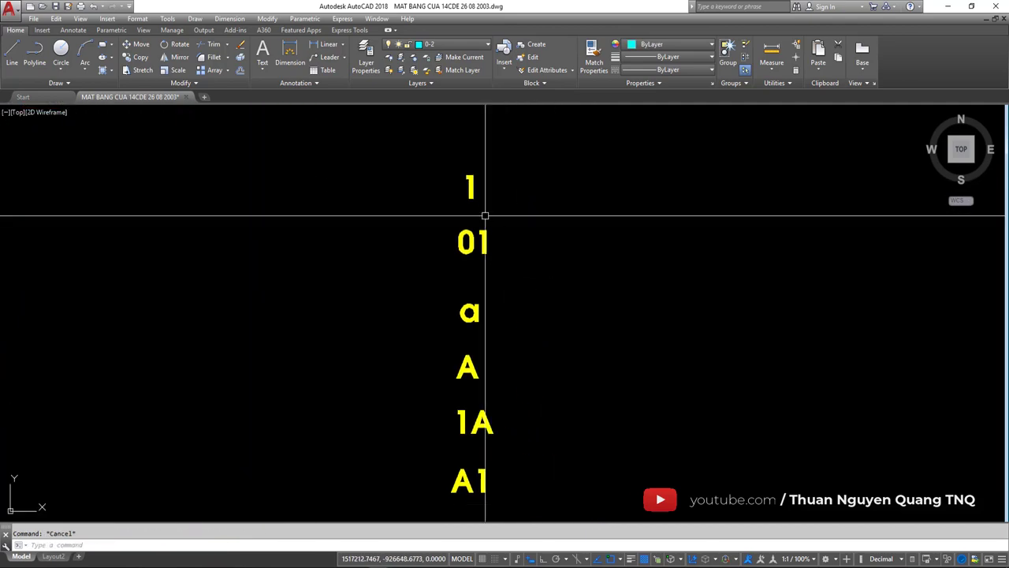
{"action": "scroll", "coordinate": [485, 216], "scroll_direction": "down", "scroll_amount": 1}
{"action": "type", "text": "CS"}
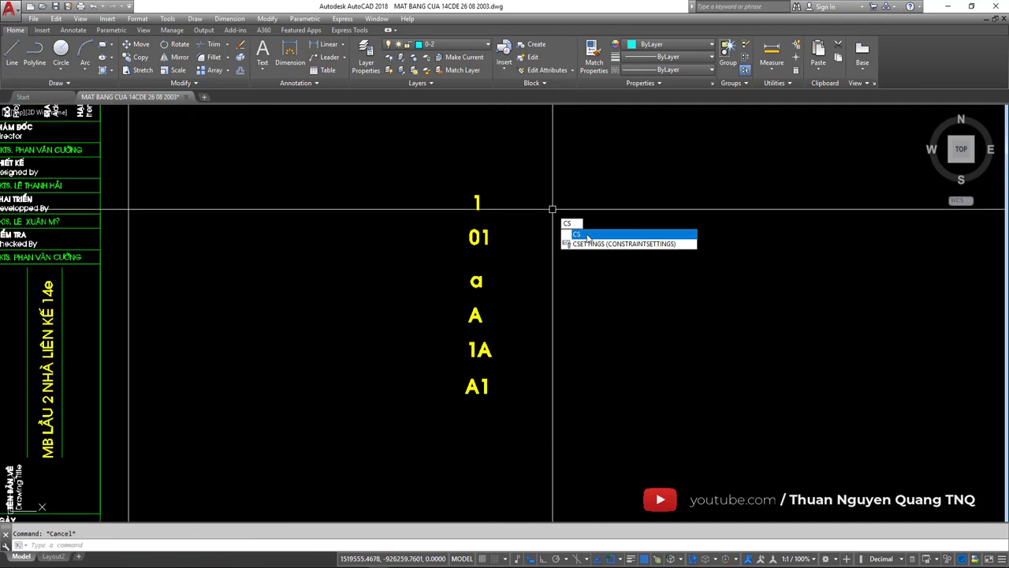
Step: Run the CS routine on all six labels, then cancel it
{"action": "key", "text": "Return"}
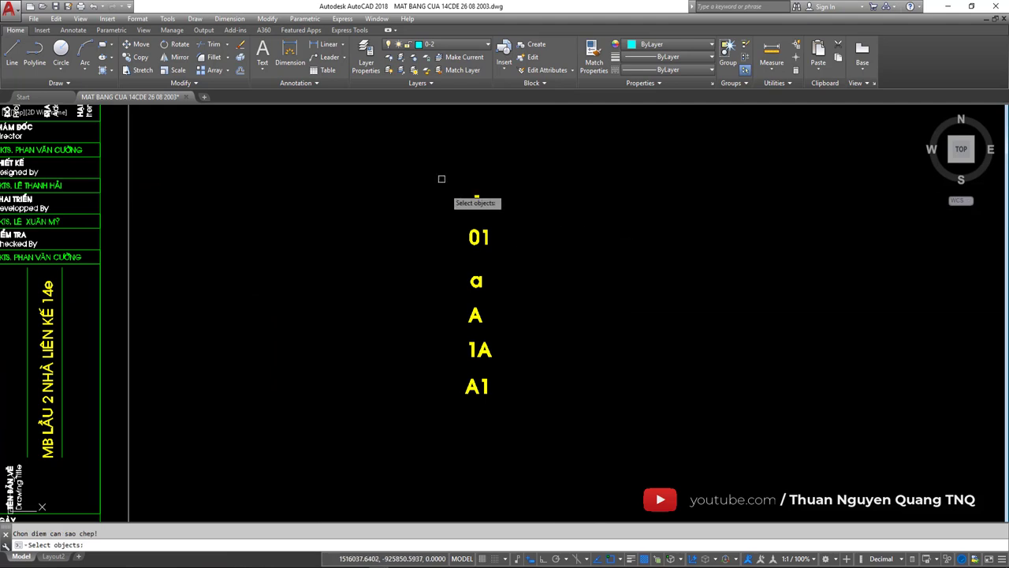
{"action": "left_click", "coordinate": [441, 179]}
{"action": "left_click", "coordinate": [552, 399]}
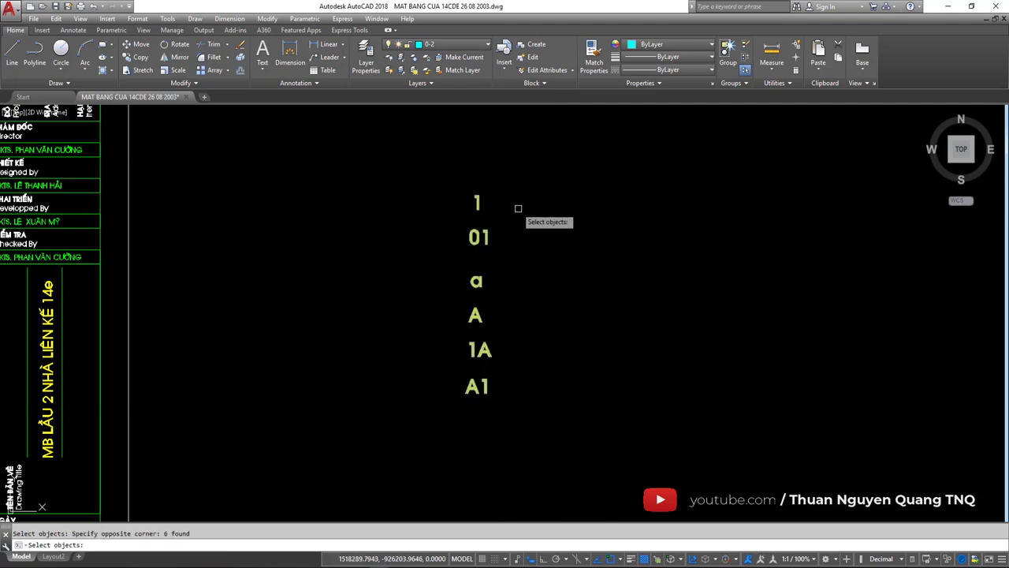
{"action": "key", "text": "Return"}
{"action": "left_click", "coordinate": [441, 203]}
{"action": "middle_click_drag", "start_coordinate": [526, 189], "coordinate": [451, 216]}
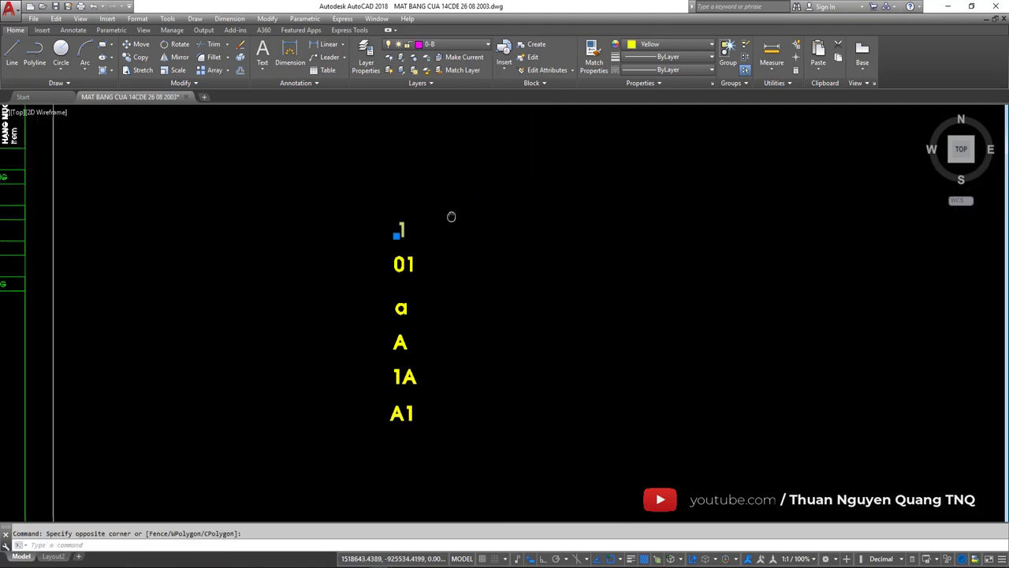
{"action": "scroll", "coordinate": [383, 227], "scroll_direction": "up", "scroll_amount": 2}
{"action": "scroll", "coordinate": [417, 228], "scroll_direction": "up", "scroll_amount": 2}
{"action": "scroll", "coordinate": [403, 233], "scroll_direction": "down", "scroll_amount": 4}
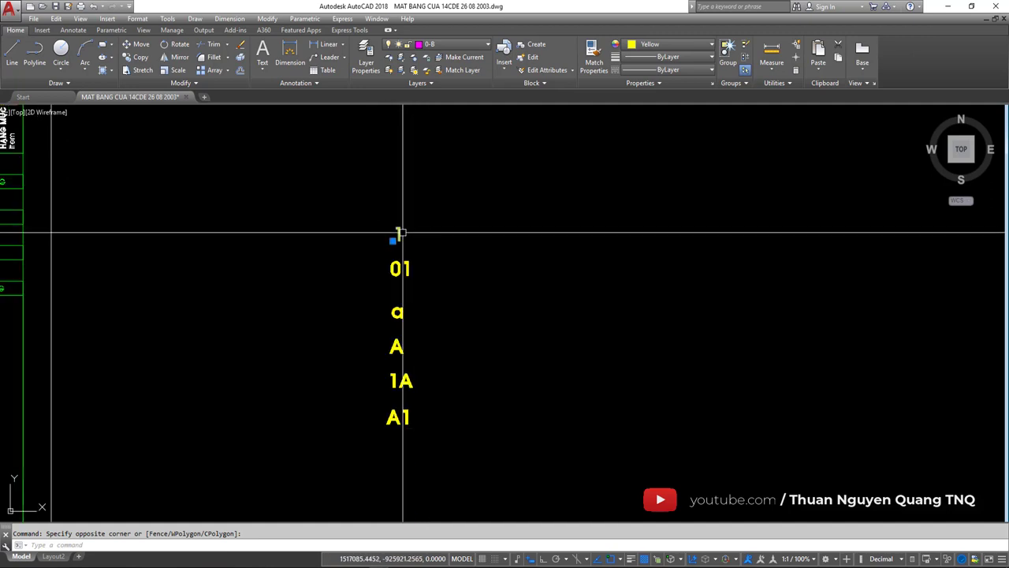
{"action": "key", "text": "Escape"}
{"action": "scroll", "coordinate": [418, 228], "scroll_direction": "up", "scroll_amount": 2}
Step: Run the CS routine on label 1 and place the first copies, 2 and 3, along the row
{"action": "type", "text": "cs"}
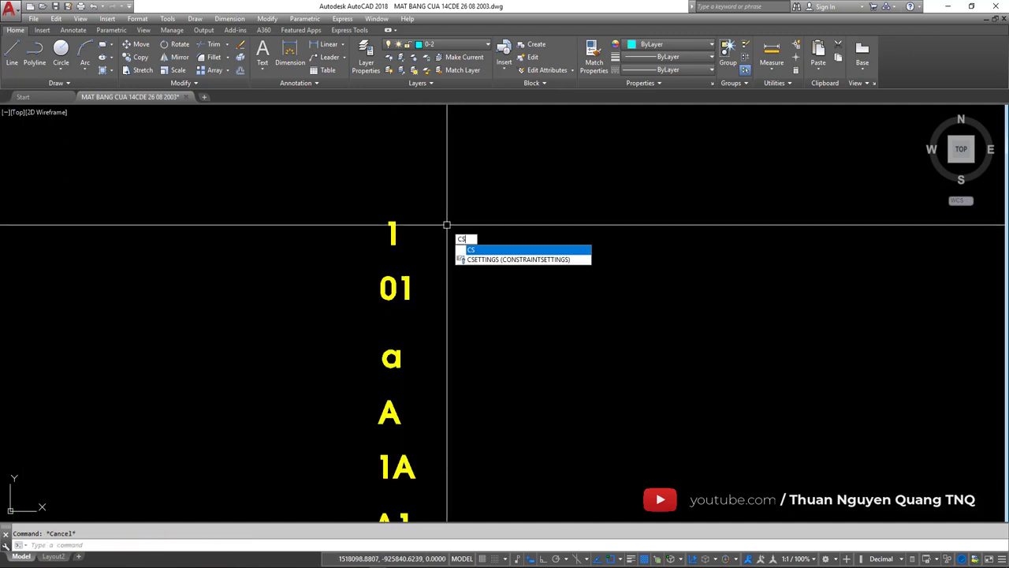
{"action": "key", "text": "Return"}
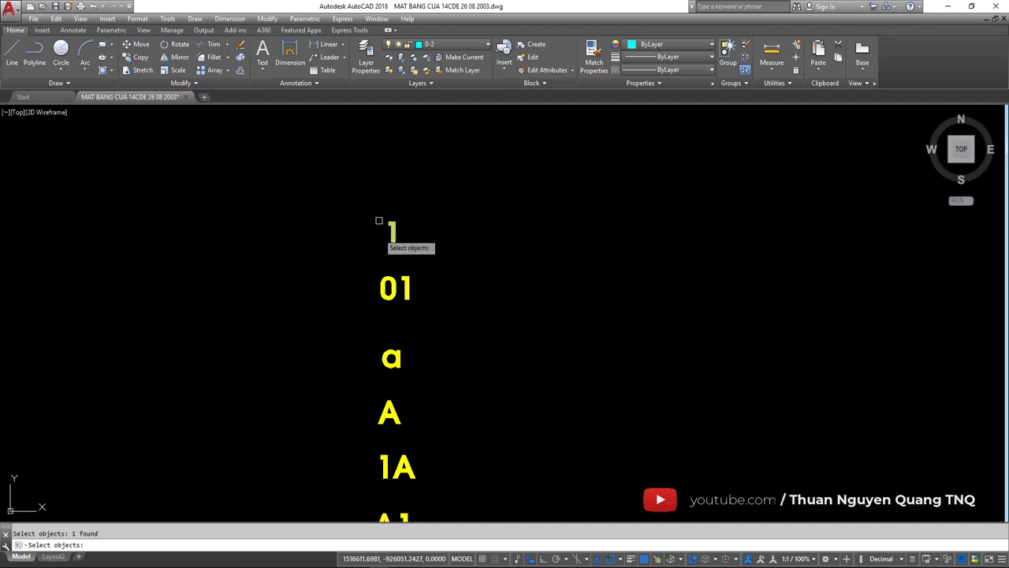
{"action": "key", "text": "Return"}
{"action": "scroll", "coordinate": [395, 225], "scroll_direction": "down", "scroll_amount": 2}
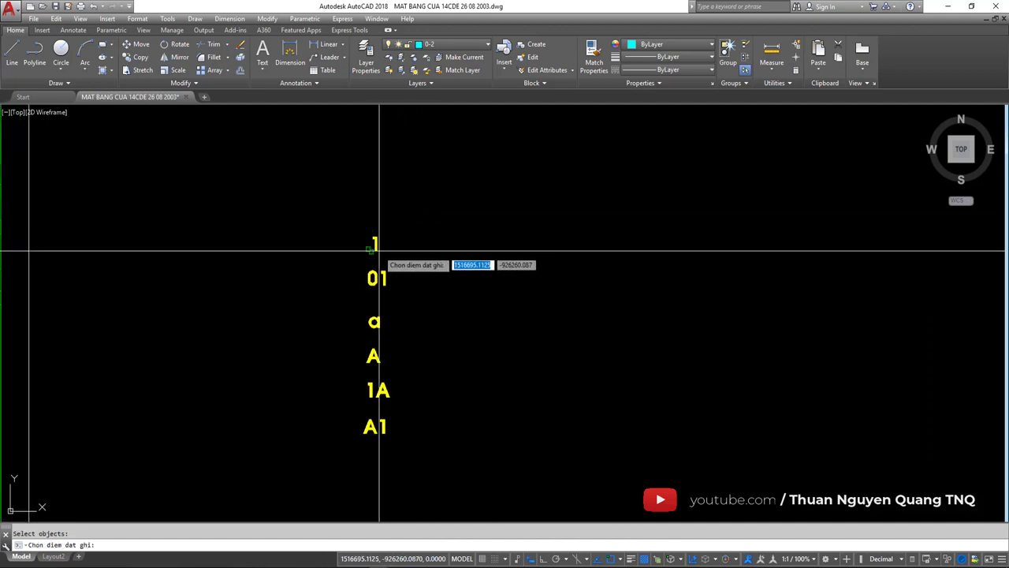
{"action": "left_click", "coordinate": [379, 254]}
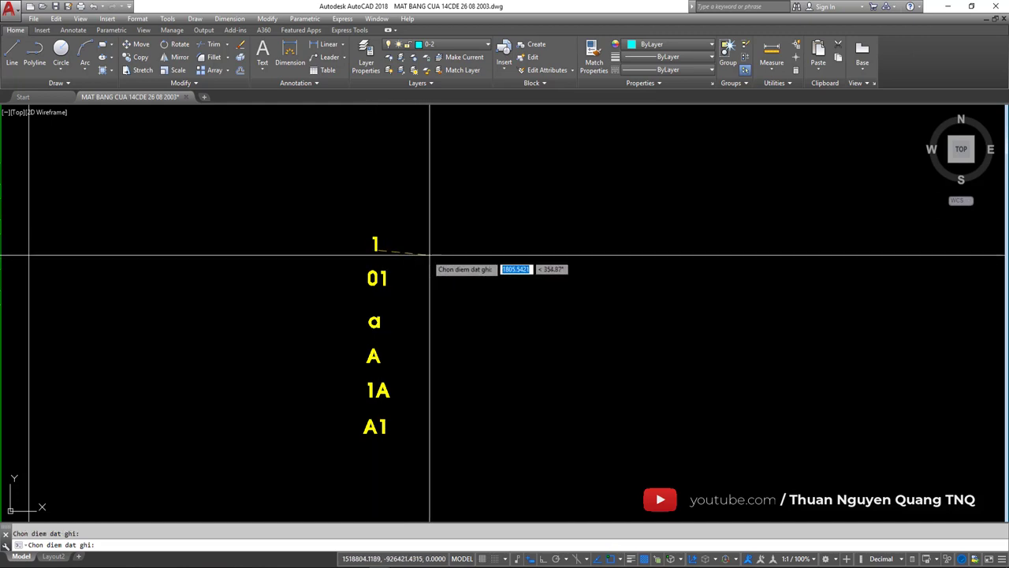
{"action": "scroll", "coordinate": [379, 252], "scroll_direction": "up", "scroll_amount": 4}
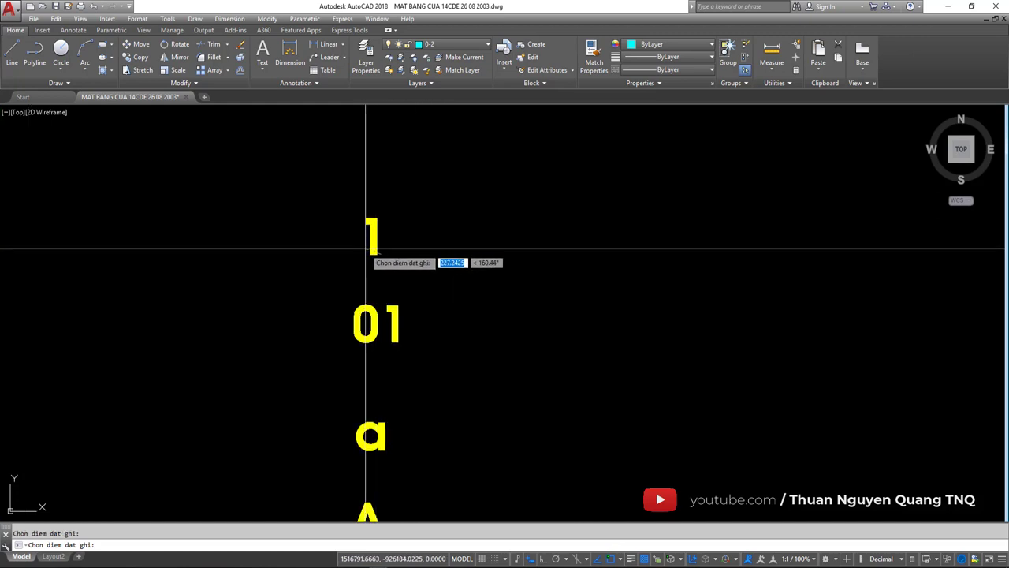
{"action": "scroll", "coordinate": [370, 251], "scroll_direction": "down", "scroll_amount": 2}
{"action": "left_click", "coordinate": [470, 252]}
{"action": "middle_click_drag", "start_coordinate": [516, 252], "coordinate": [393, 270]}
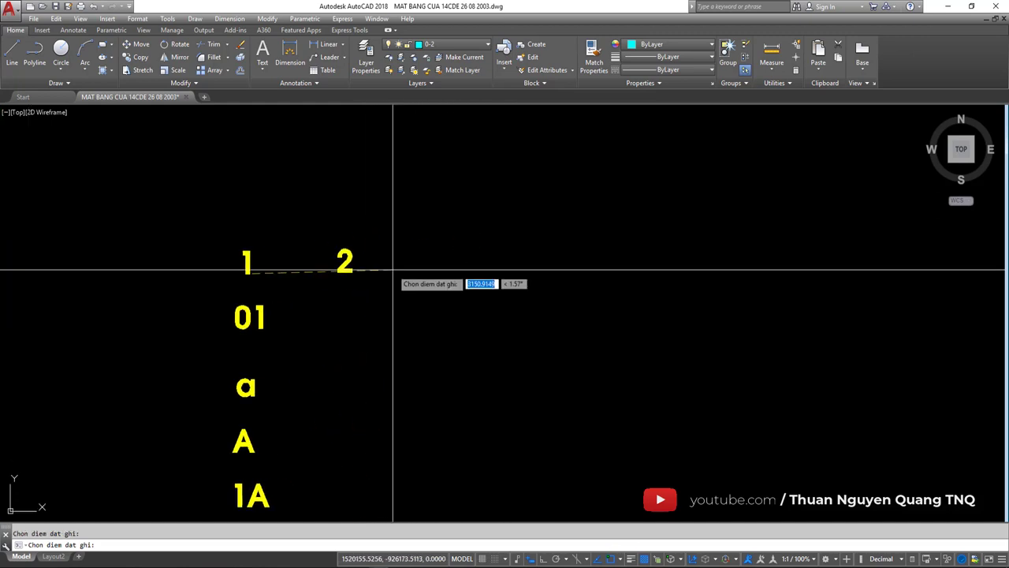
{"action": "left_click", "coordinate": [423, 276]}
Step: Continue the numbered row with copies 4 through 17
{"action": "scroll", "coordinate": [439, 272], "scroll_direction": "down", "scroll_amount": 4}
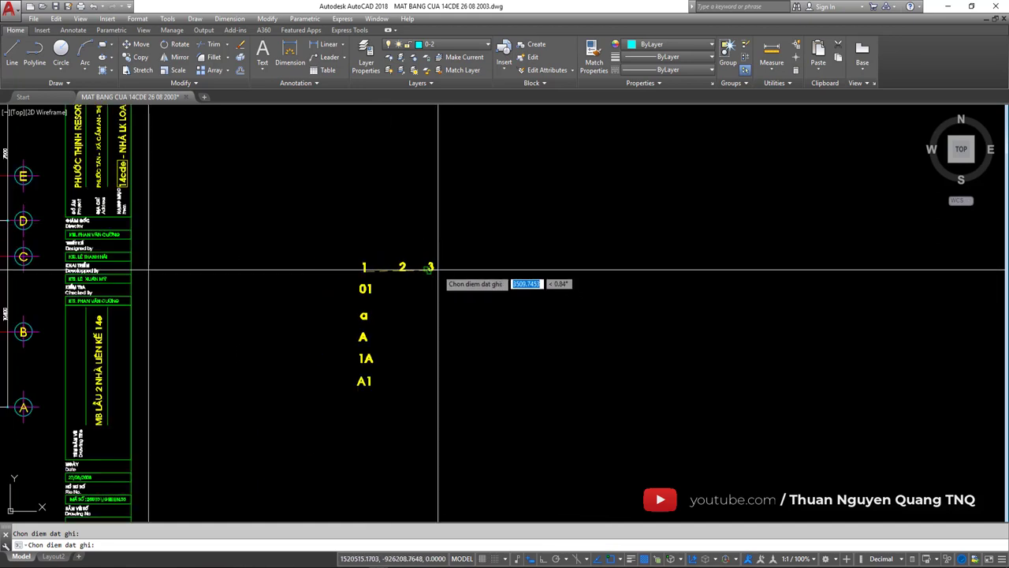
{"action": "left_click", "coordinate": [470, 270]}
{"action": "scroll", "coordinate": [474, 272], "scroll_direction": "up", "scroll_amount": 2}
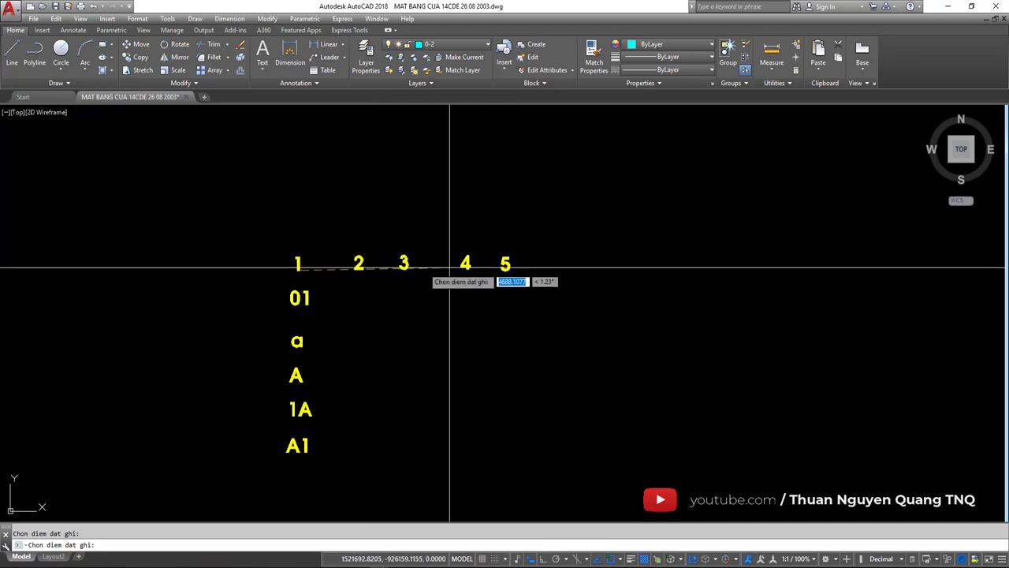
{"action": "scroll", "coordinate": [514, 270], "scroll_direction": "up", "scroll_amount": 2}
{"action": "left_click", "coordinate": [567, 268]}
{"action": "left_click", "coordinate": [622, 266]}
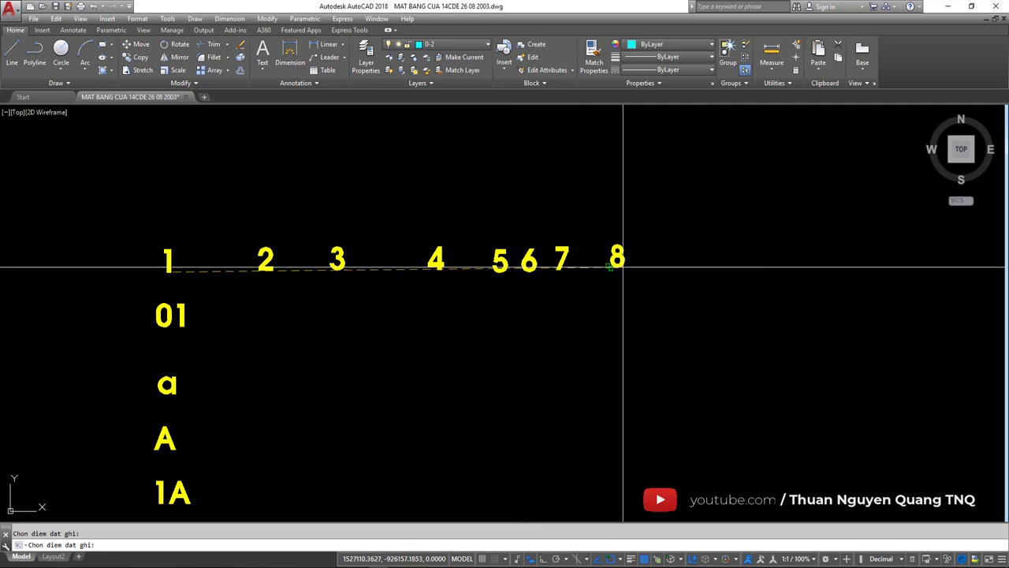
{"action": "left_click", "coordinate": [749, 257]}
{"action": "middle_click_drag", "start_coordinate": [749, 258], "coordinate": [568, 257]}
{"action": "left_click", "coordinate": [568, 258]}
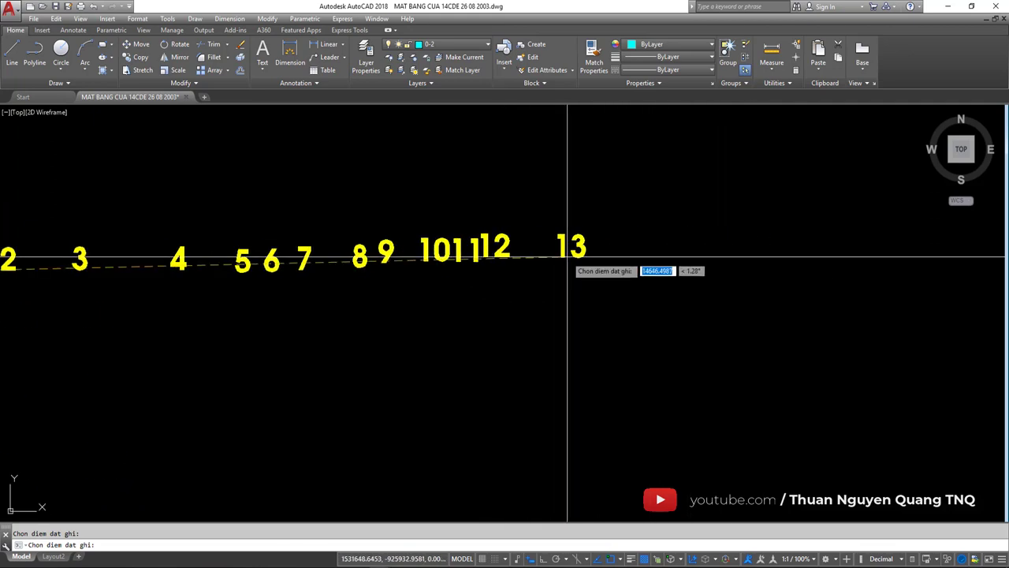
{"action": "left_click", "coordinate": [677, 255]}
{"action": "scroll", "coordinate": [676, 254], "scroll_direction": "down", "scroll_amount": 3}
{"action": "left_click", "coordinate": [505, 260]}
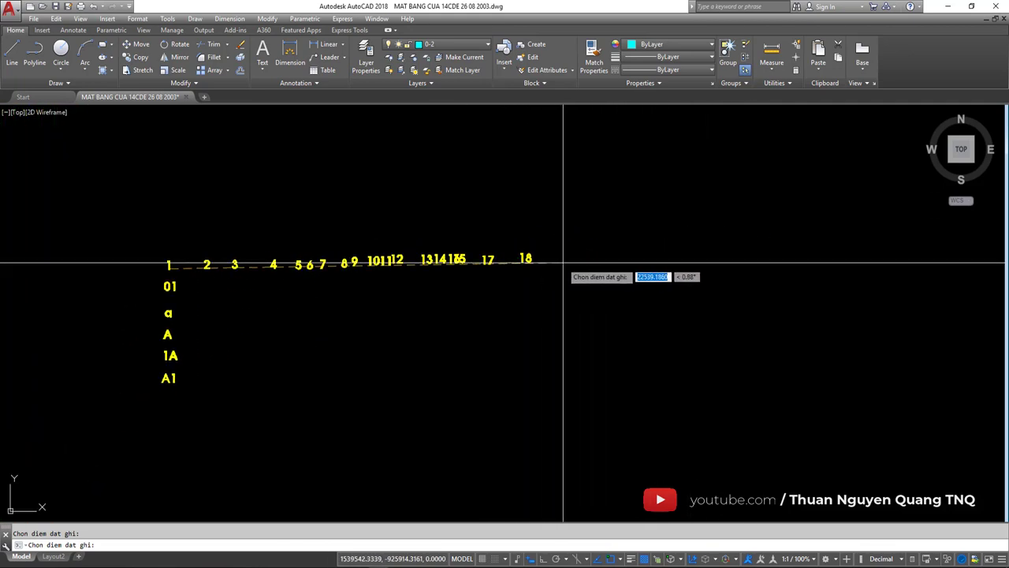
Step: Recentre on grid axes 1–10 and place numbers 23 through 27
{"action": "scroll", "coordinate": [176, 272], "scroll_direction": "up", "scroll_amount": 2}
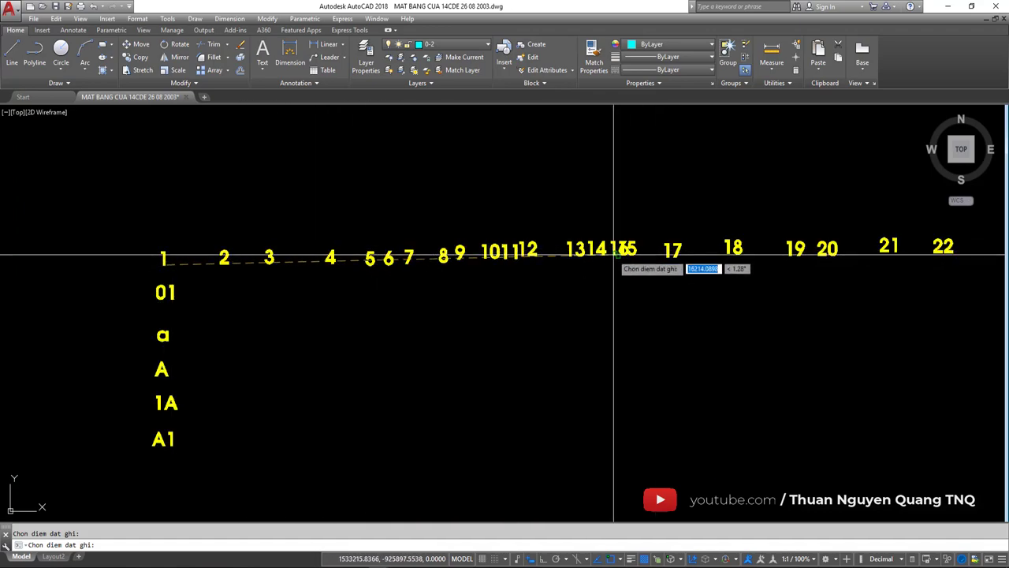
{"action": "scroll", "coordinate": [579, 272], "scroll_direction": "down", "scroll_amount": 5}
{"action": "scroll", "coordinate": [271, 214], "scroll_direction": "up", "scroll_amount": 4}
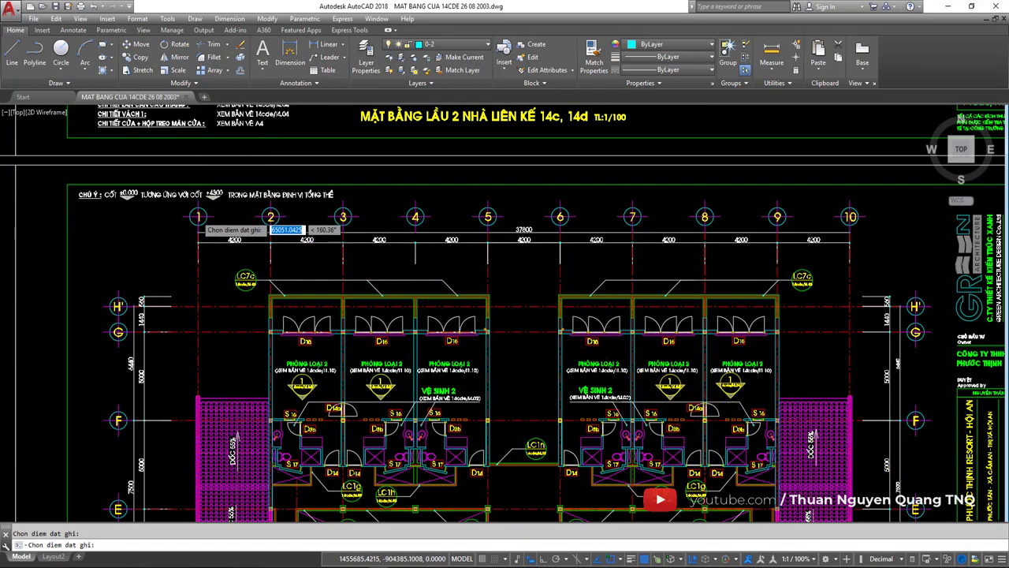
{"action": "scroll", "coordinate": [197, 216], "scroll_direction": "up", "scroll_amount": 4}
{"action": "scroll", "coordinate": [599, 216], "scroll_direction": "down", "scroll_amount": 4}
{"action": "middle_click_drag", "start_coordinate": [634, 224], "coordinate": [469, 256]}
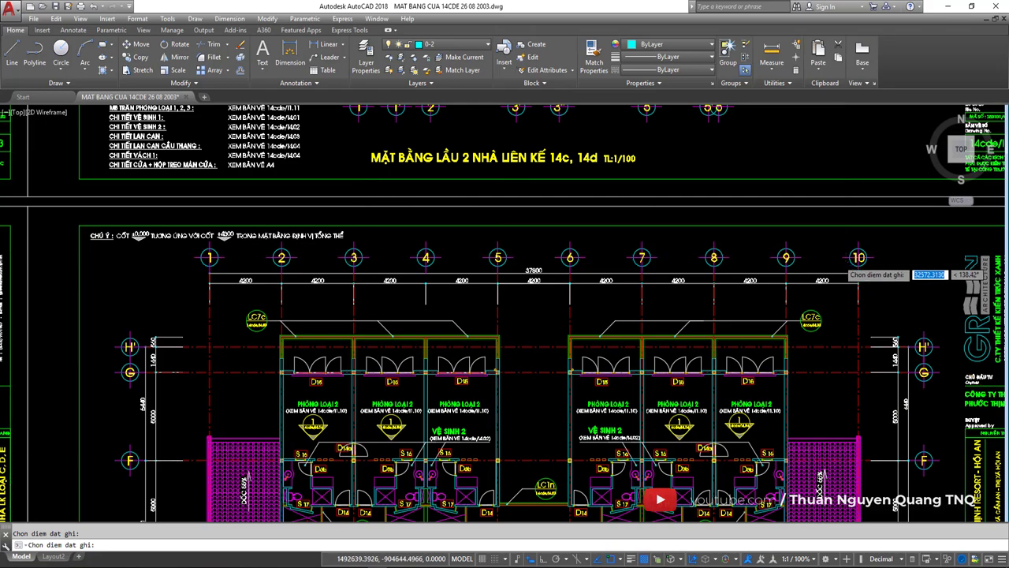
{"action": "scroll", "coordinate": [855, 266], "scroll_direction": "down", "scroll_amount": 5}
{"action": "scroll", "coordinate": [418, 371], "scroll_direction": "up", "scroll_amount": 8}
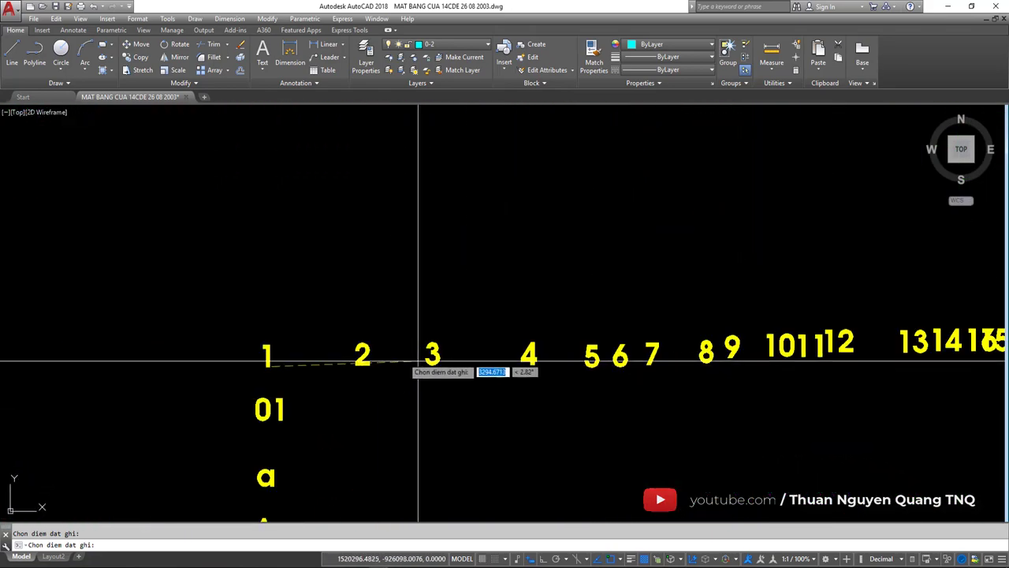
{"action": "scroll", "coordinate": [418, 363], "scroll_direction": "down", "scroll_amount": 5}
{"action": "scroll", "coordinate": [574, 360], "scroll_direction": "up", "scroll_amount": 4}
{"action": "scroll", "coordinate": [568, 360], "scroll_direction": "up", "scroll_amount": 2}
{"action": "middle_click_drag", "start_coordinate": [793, 361], "coordinate": [495, 360]}
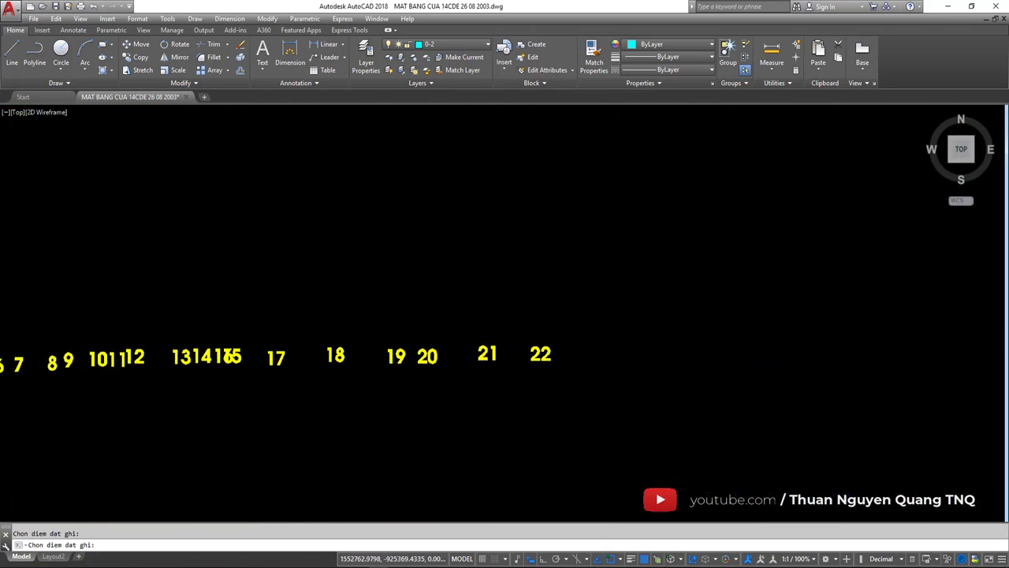
{"action": "left_click", "coordinate": [570, 354]}
{"action": "left_click", "coordinate": [600, 351]}
{"action": "left_click", "coordinate": [636, 348]}
{"action": "left_click", "coordinate": [674, 347]}
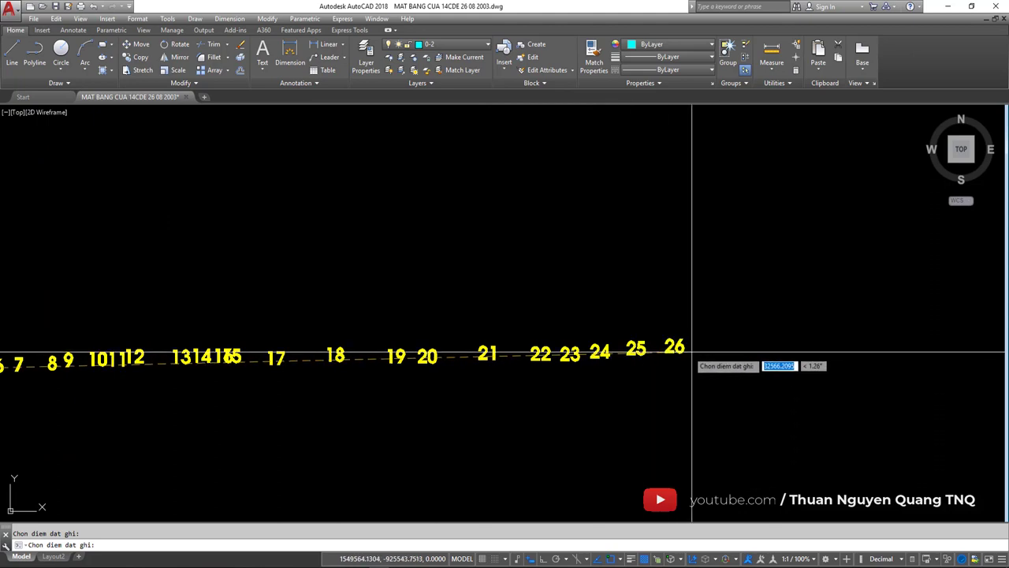
{"action": "left_click", "coordinate": [710, 348]}
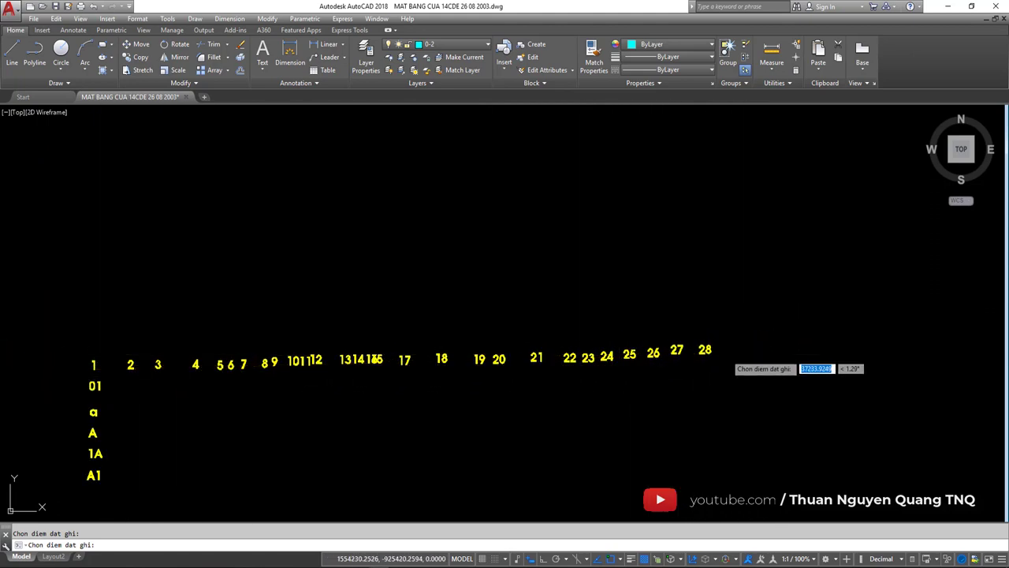
Step: Place numbers 33 through 40 at the row's end and finish the routine
{"action": "left_click", "coordinate": [824, 347]}
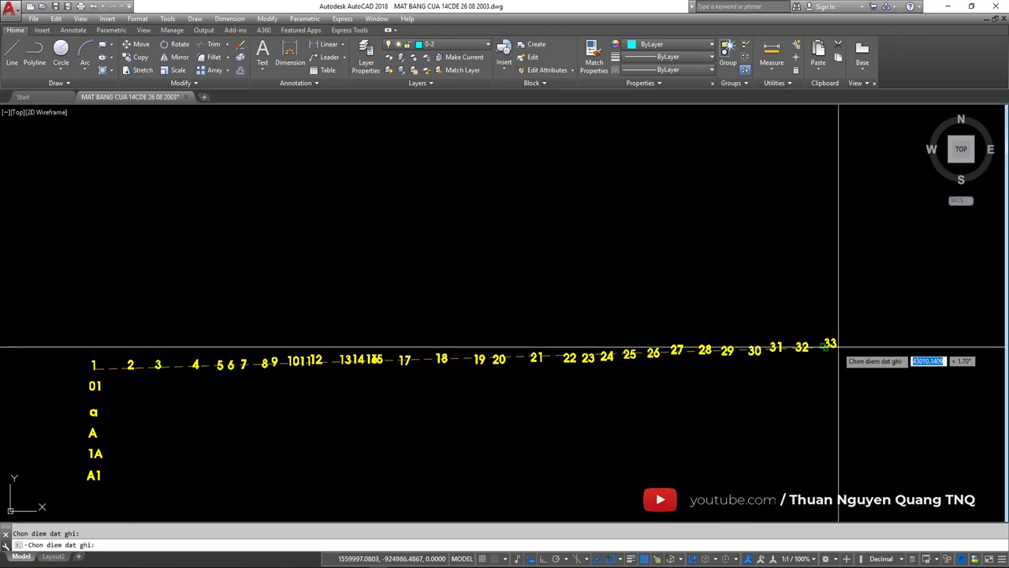
{"action": "left_click", "coordinate": [846, 345]}
{"action": "left_click", "coordinate": [875, 346]}
{"action": "left_click", "coordinate": [903, 344]}
{"action": "left_click", "coordinate": [923, 340]}
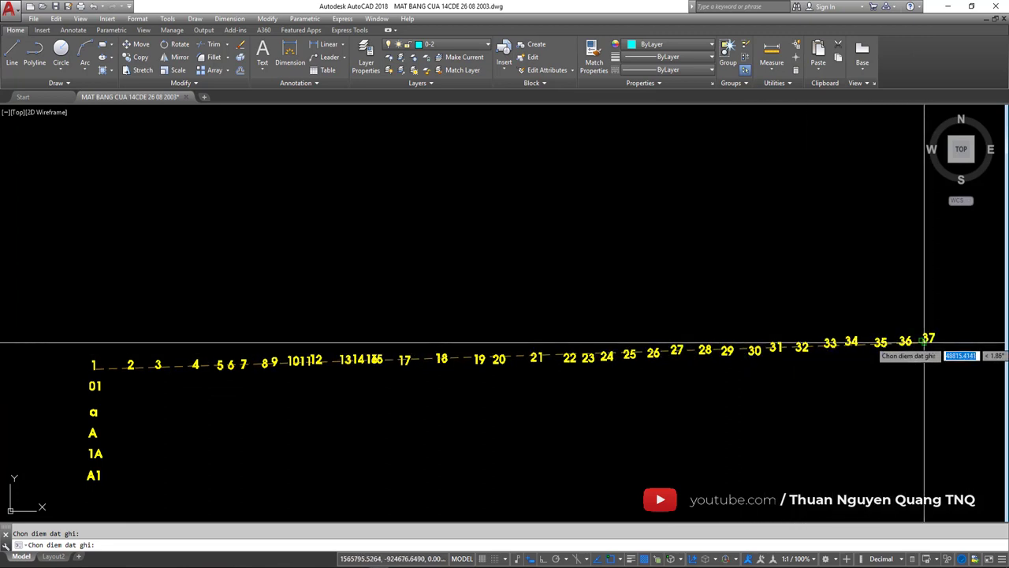
{"action": "middle_click_drag", "start_coordinate": [872, 350], "coordinate": [694, 361]}
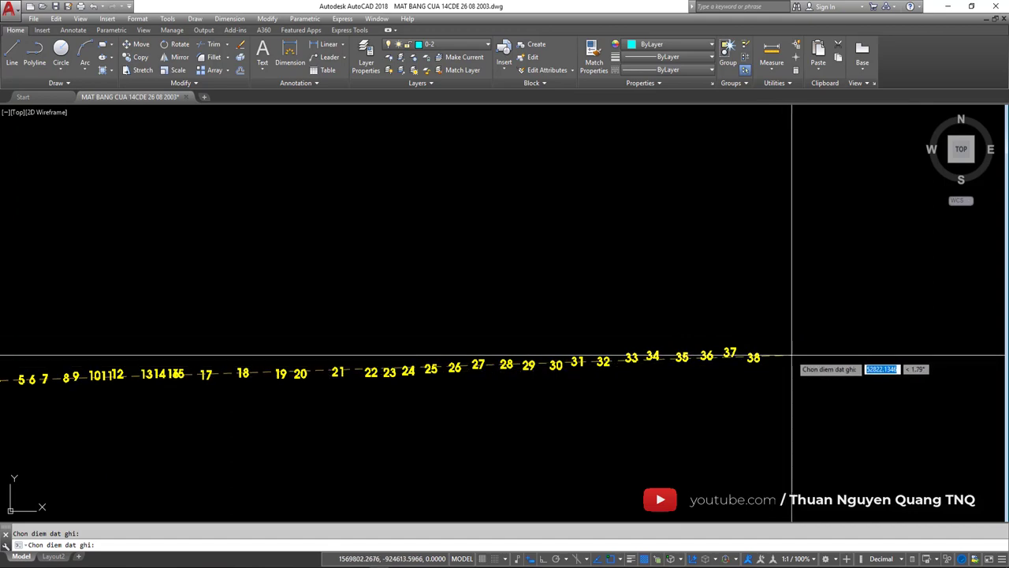
{"action": "left_click", "coordinate": [823, 364]}
{"action": "key", "text": "Escape"}
Step: Undo numbered copies 2 through 40 so only the original labels remain
{"action": "scroll", "coordinate": [822, 364], "scroll_direction": "down", "scroll_amount": 2}
{"action": "scroll", "coordinate": [746, 379], "scroll_direction": "down", "scroll_amount": 3}
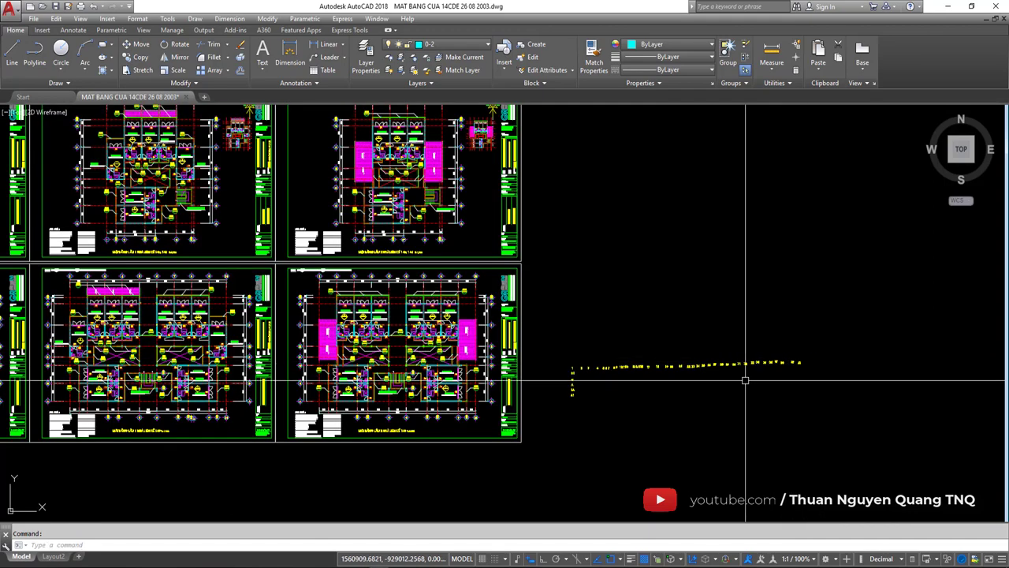
{"action": "scroll", "coordinate": [749, 373], "scroll_direction": "up", "scroll_amount": 3}
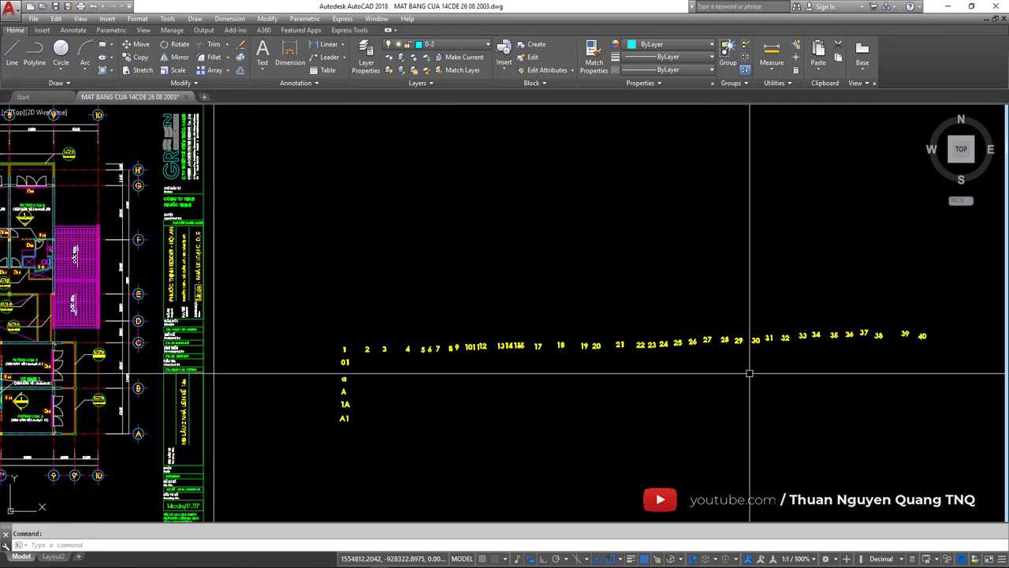
{"action": "left_click", "coordinate": [947, 309]}
{"action": "key", "text": "ctrl+z"}
{"action": "scroll", "coordinate": [354, 360], "scroll_direction": "up", "scroll_amount": 5}
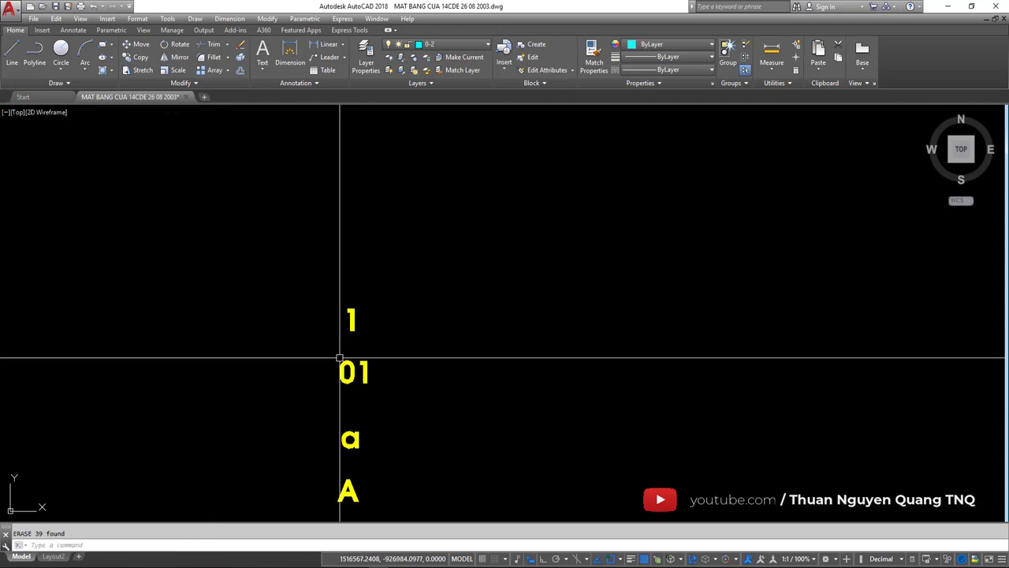
{"action": "scroll", "coordinate": [347, 351], "scroll_direction": "down", "scroll_amount": 3}
{"action": "scroll", "coordinate": [354, 333], "scroll_direction": "down", "scroll_amount": 2}
{"action": "scroll", "coordinate": [354, 334], "scroll_direction": "up", "scroll_amount": 2}
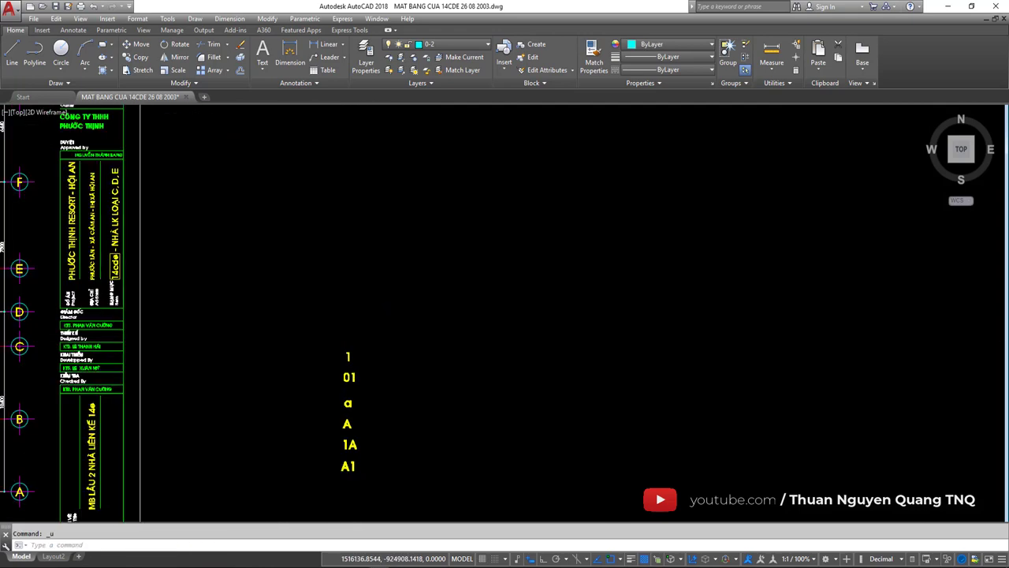
{"action": "scroll", "coordinate": [360, 371], "scroll_direction": "up", "scroll_amount": 3}
Step: Pick label 1 as source and base point, then erase the misplaced number 2
{"action": "left_click", "coordinate": [311, 356]}
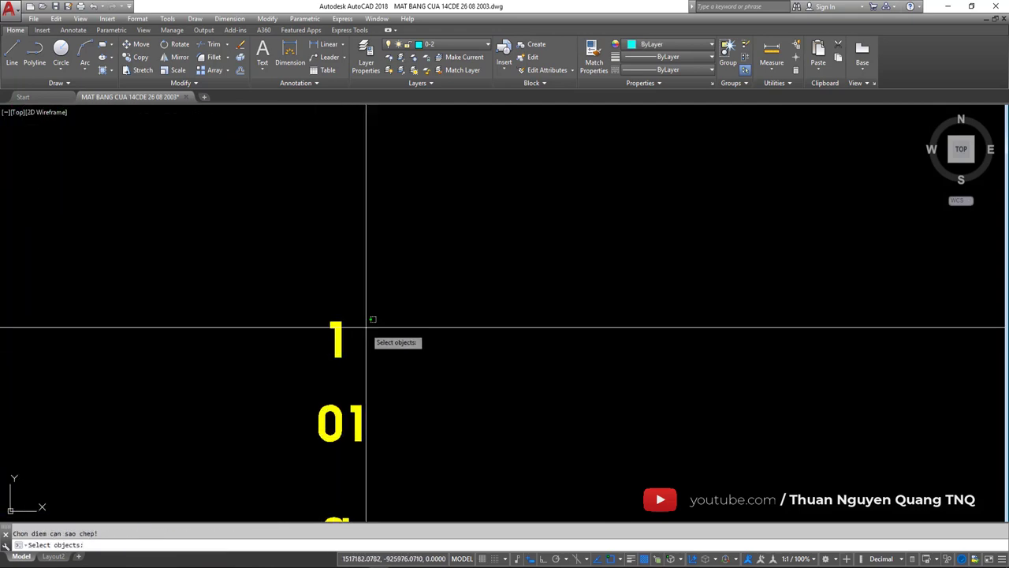
{"action": "left_click", "coordinate": [340, 359]}
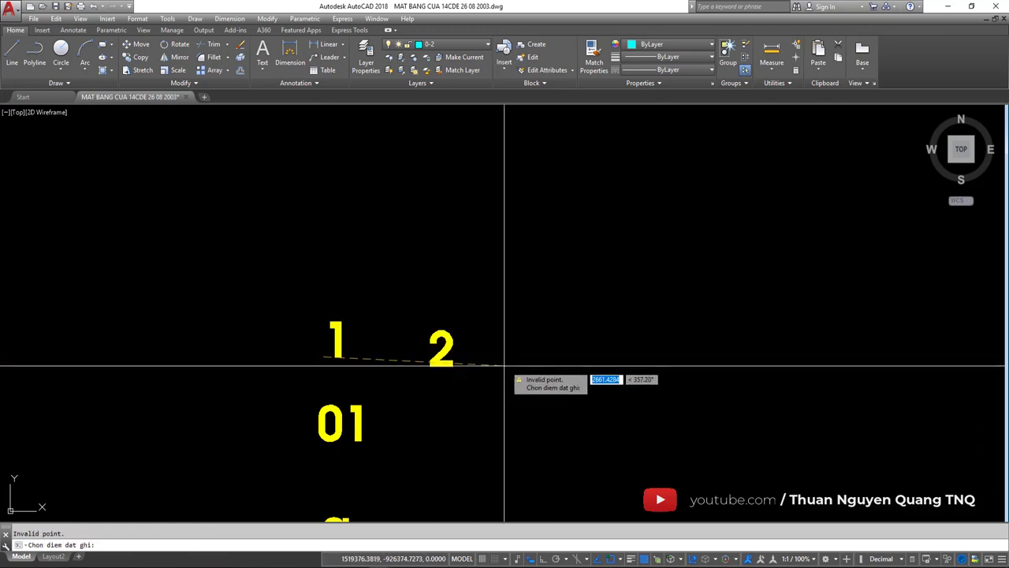
{"action": "key", "text": "Escape"}
{"action": "left_click", "coordinate": [473, 323]}
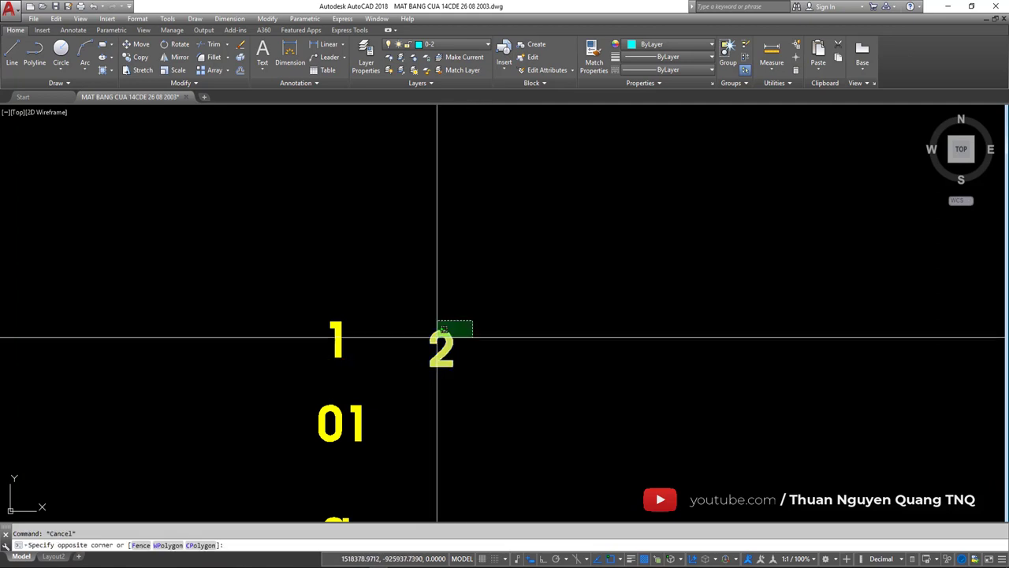
{"action": "left_click", "coordinate": [429, 337]}
{"action": "key", "text": "Delete"}
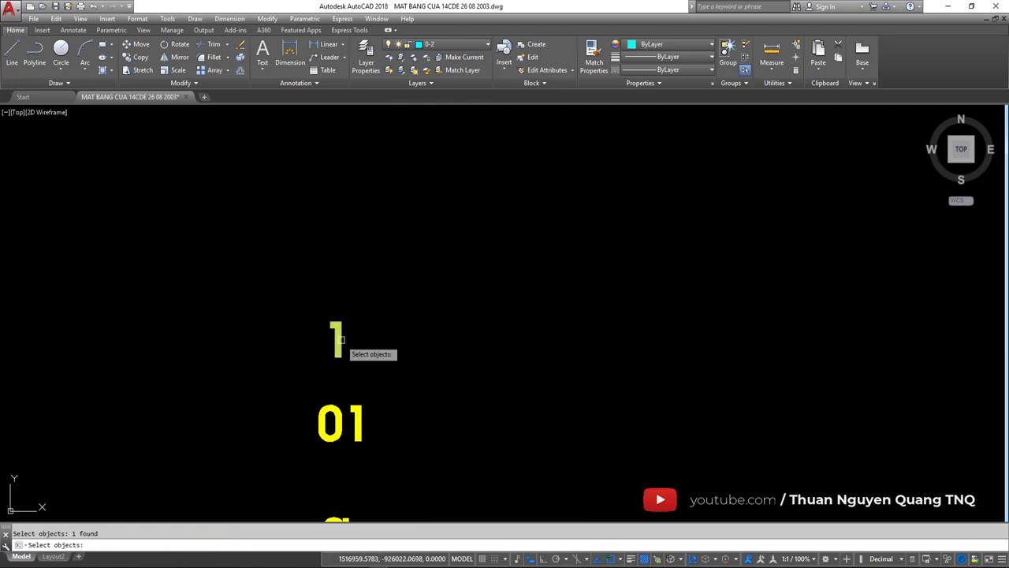
Step: Place numbered copies 2 through 9 in a row right of label 1
{"action": "left_click", "coordinate": [372, 355]}
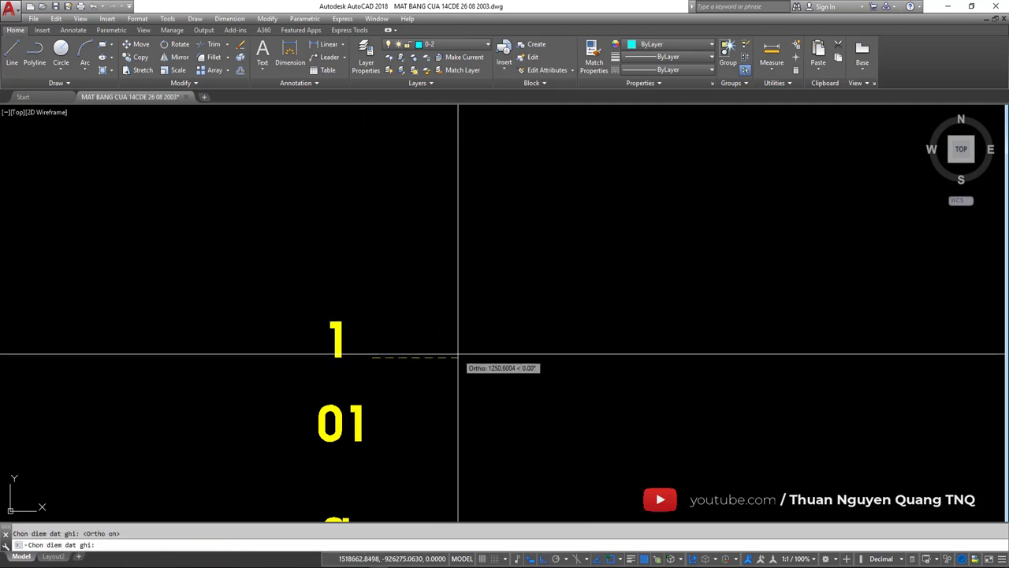
{"action": "left_click", "coordinate": [487, 356]}
{"action": "left_click", "coordinate": [570, 357]}
{"action": "left_click", "coordinate": [621, 357]}
{"action": "left_click", "coordinate": [667, 356]}
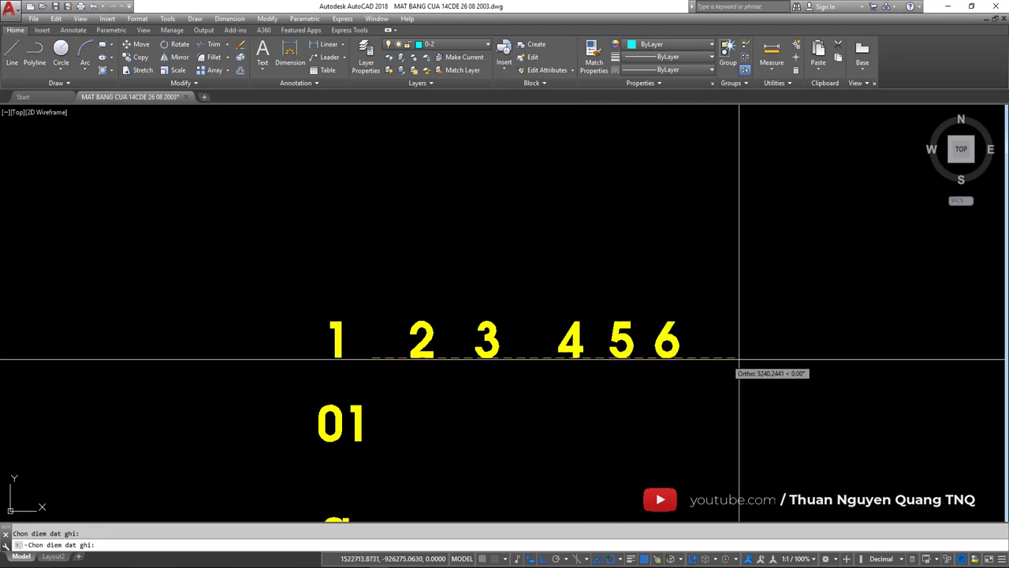
{"action": "left_click", "coordinate": [719, 356]}
{"action": "left_click", "coordinate": [778, 356]}
{"action": "left_click", "coordinate": [847, 356]}
{"action": "key", "text": "Escape"}
{"action": "scroll", "coordinate": [491, 302], "scroll_direction": "down", "scroll_amount": 2}
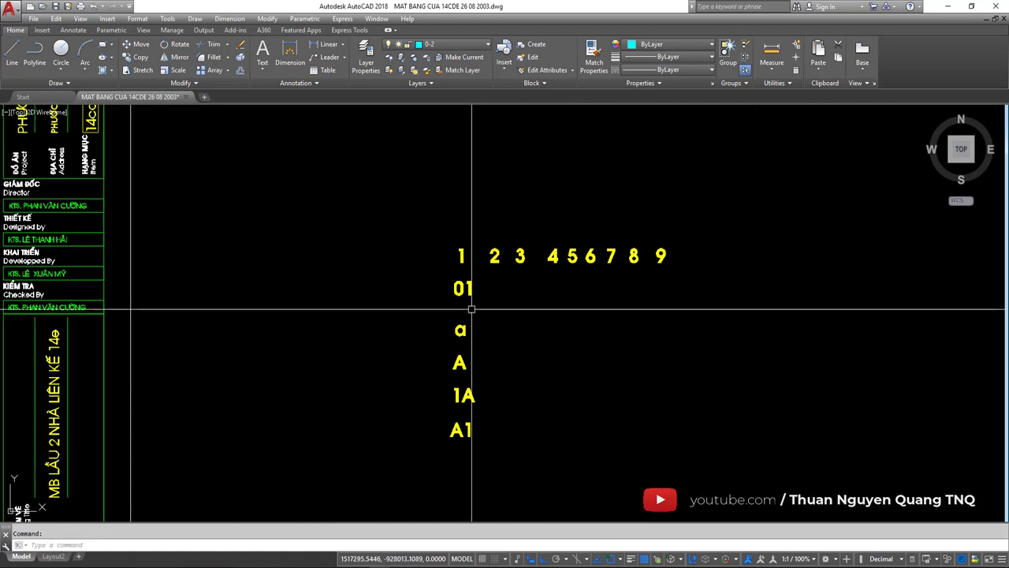
Step: Draw a vertical line between labels 1 and 2
{"action": "type", "text": "l"}
{"action": "key", "text": "Return"}
{"action": "left_click", "coordinate": [479, 232]}
{"action": "left_click", "coordinate": [480, 493]}
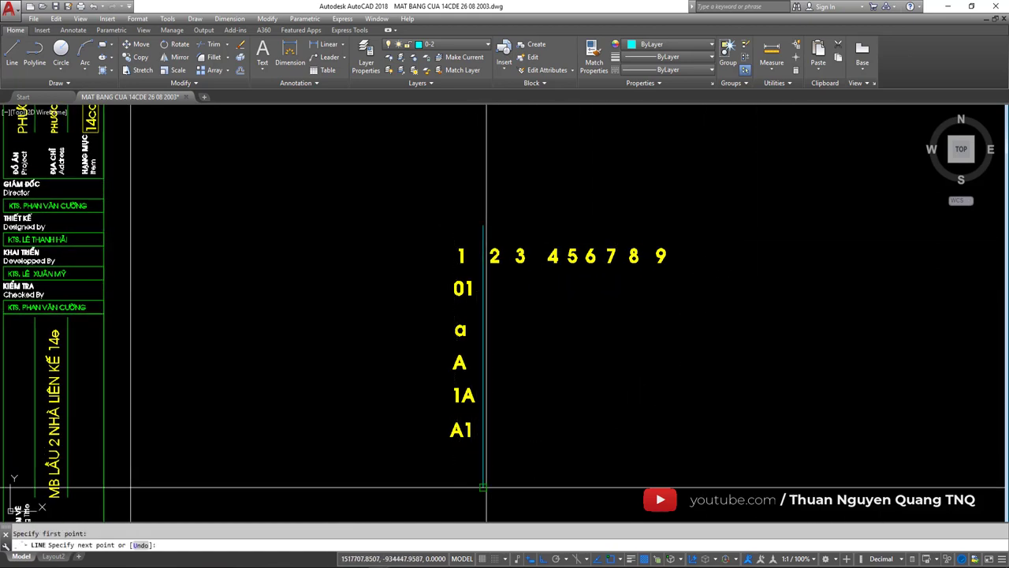
{"action": "key", "text": "Escape"}
{"action": "middle_click_drag", "start_coordinate": [539, 358], "coordinate": [536, 365]}
Step: Attempt selections around the 01 label, then cancel them
{"action": "left_click", "coordinate": [434, 320]}
{"action": "scroll", "coordinate": [473, 285], "scroll_direction": "up", "scroll_amount": 5}
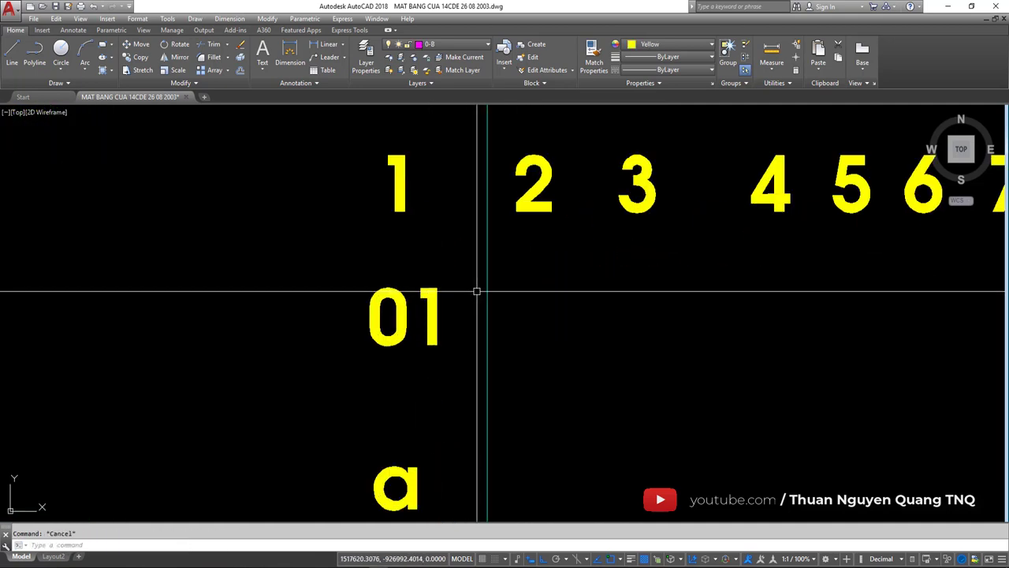
{"action": "key", "text": "Escape"}
{"action": "left_click", "coordinate": [446, 268]}
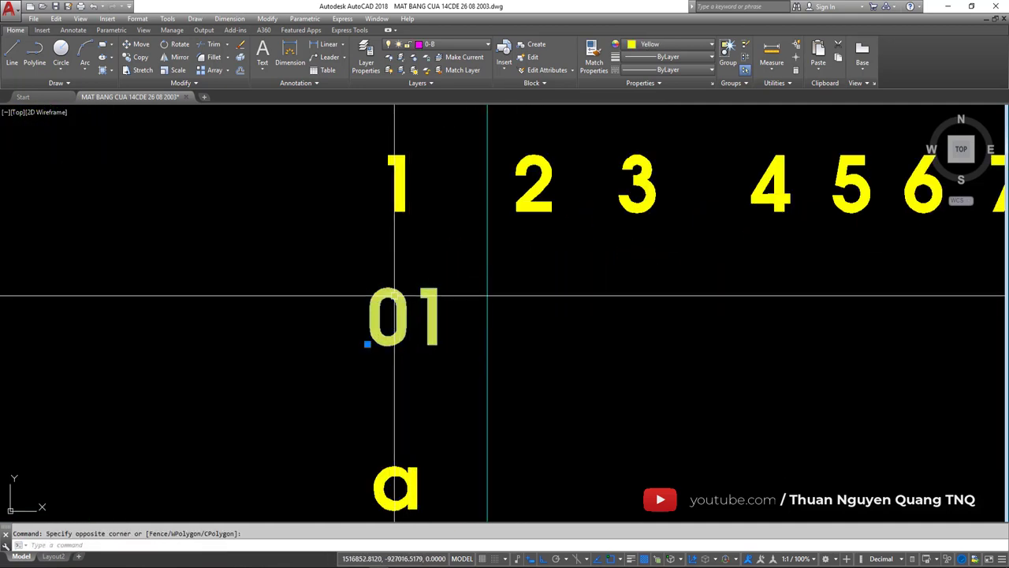
{"action": "key", "text": "Escape"}
{"action": "type", "text": "CS"}
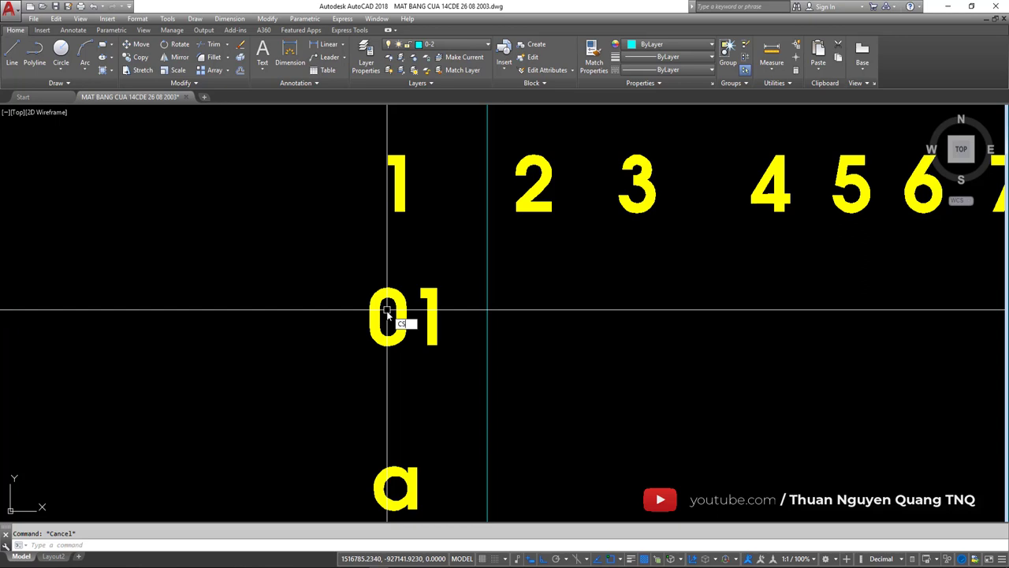
Step: Run the copy routine from the 01 label's base point to place copies 2–9
{"action": "key", "text": "Return"}
{"action": "key", "text": "Return"}
{"action": "scroll", "coordinate": [394, 309], "scroll_direction": "down", "scroll_amount": 5}
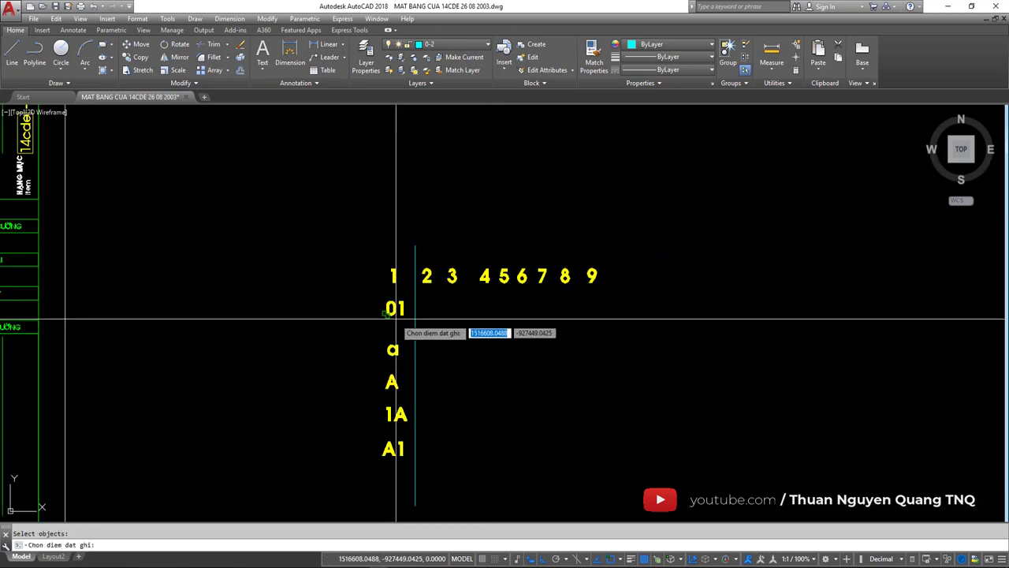
{"action": "left_click", "coordinate": [396, 319]}
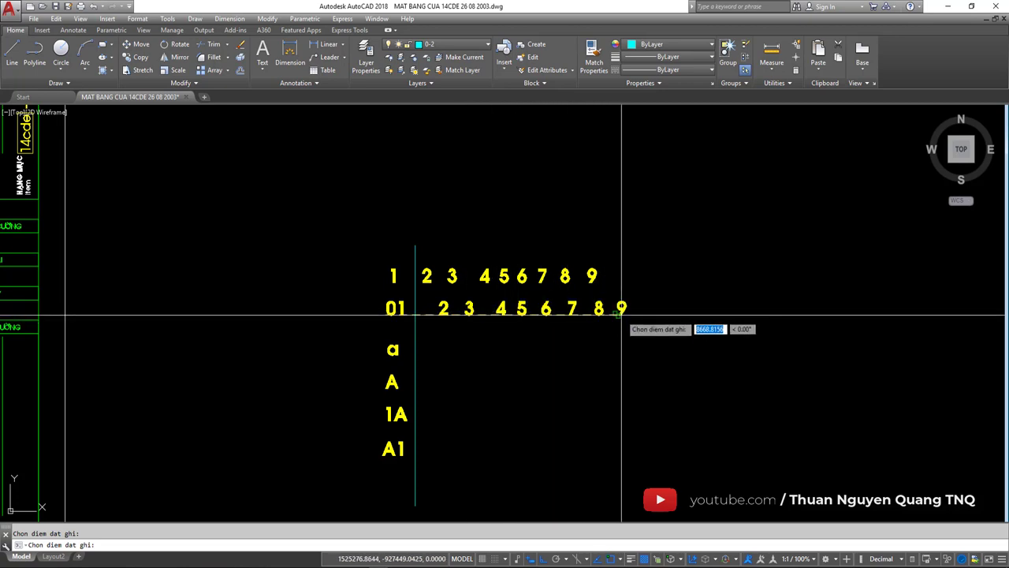
{"action": "scroll", "coordinate": [499, 324], "scroll_direction": "up", "scroll_amount": 2}
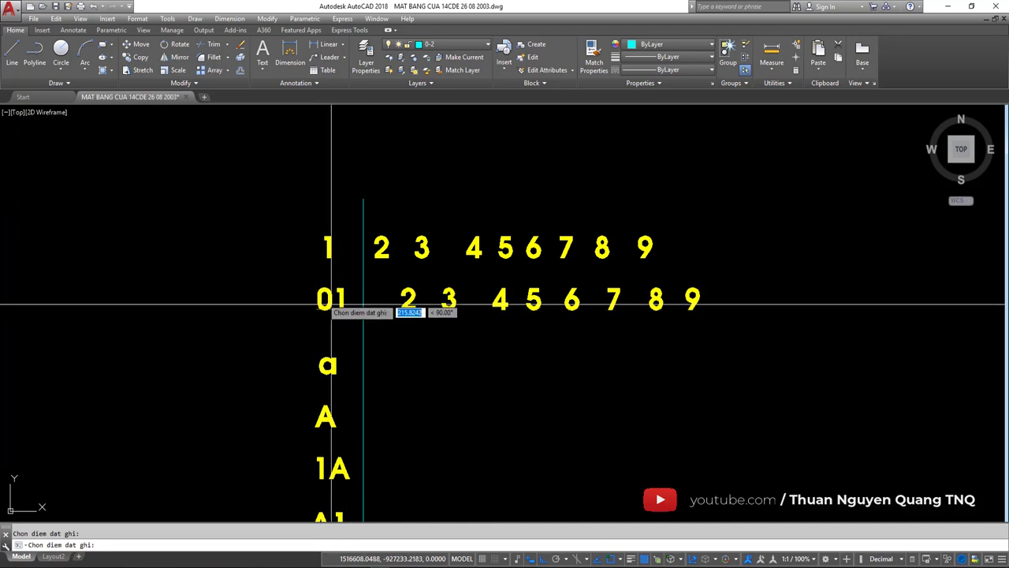
{"action": "scroll", "coordinate": [408, 294], "scroll_direction": "up", "scroll_amount": 2}
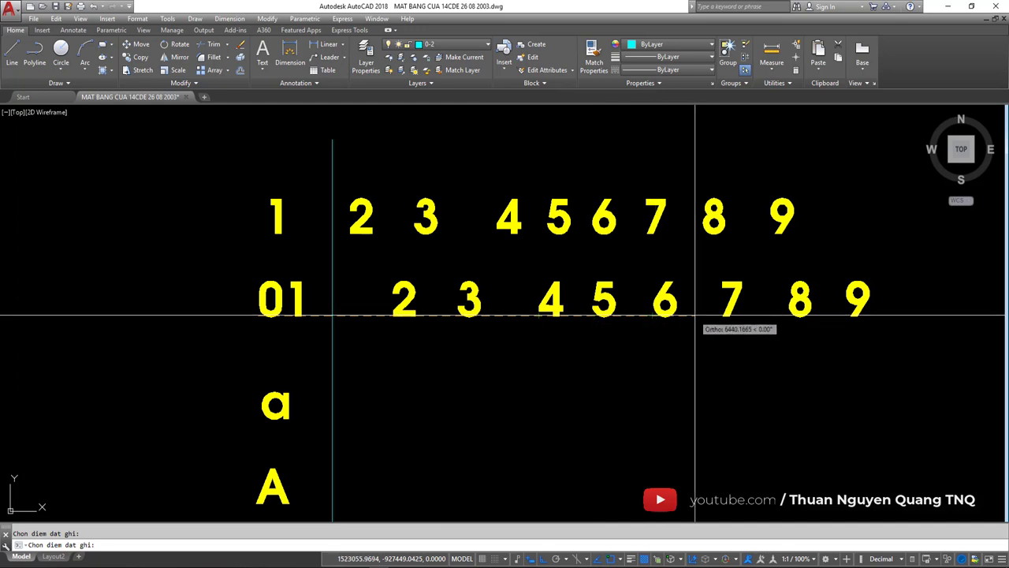
{"action": "key", "text": "Escape"}
Step: Window-select the second-row numbers 2 through 9 and erase them
{"action": "left_click", "coordinate": [906, 339]}
{"action": "left_click", "coordinate": [386, 284]}
{"action": "type", "text": "e"}
{"action": "key", "text": "Return"}
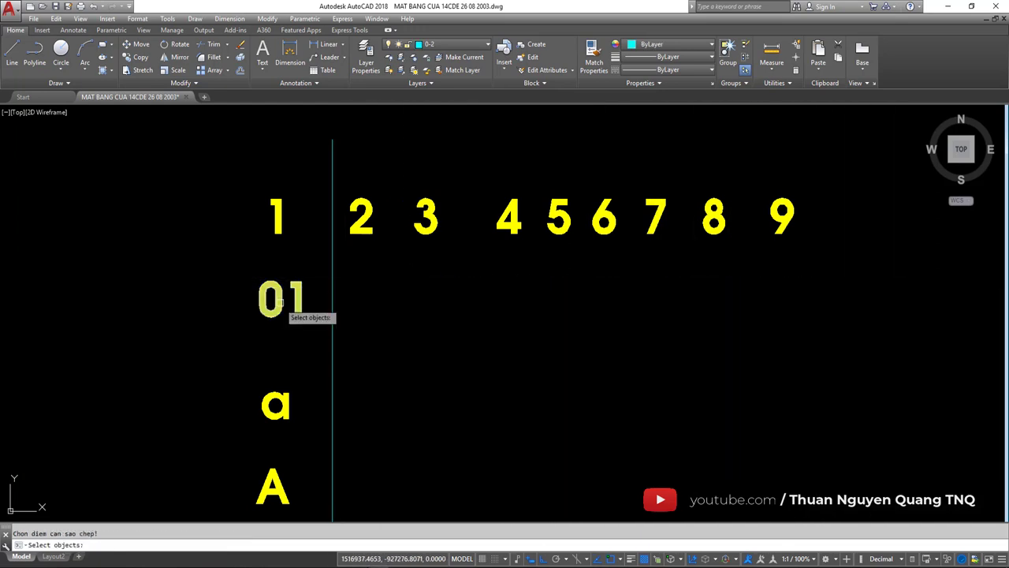
{"action": "left_click", "coordinate": [325, 292]}
{"action": "left_click", "coordinate": [249, 284]}
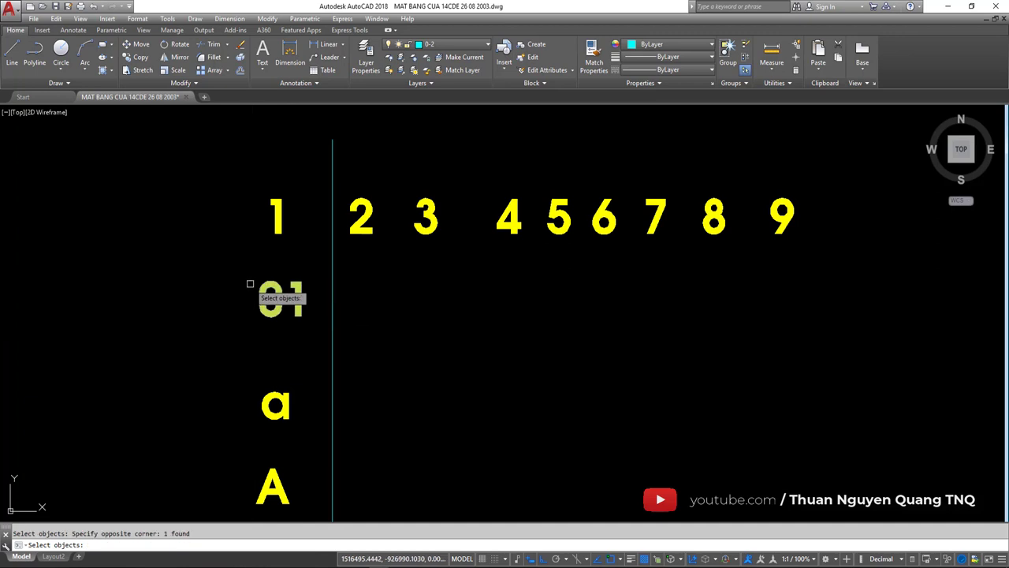
{"action": "left_click", "coordinate": [365, 325]}
{"action": "left_click", "coordinate": [439, 325]}
{"action": "left_click", "coordinate": [504, 324]}
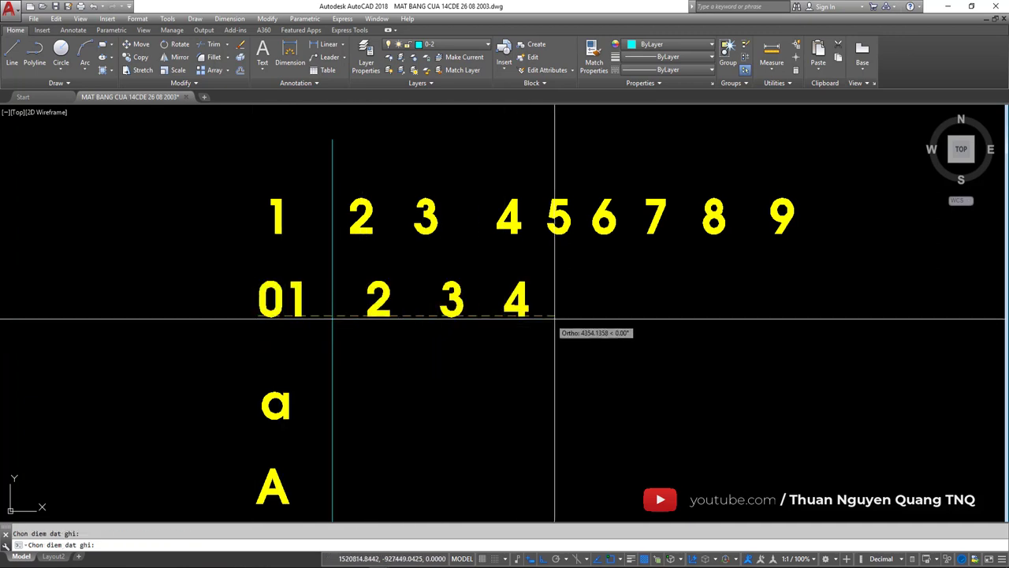
{"action": "left_click", "coordinate": [580, 319]}
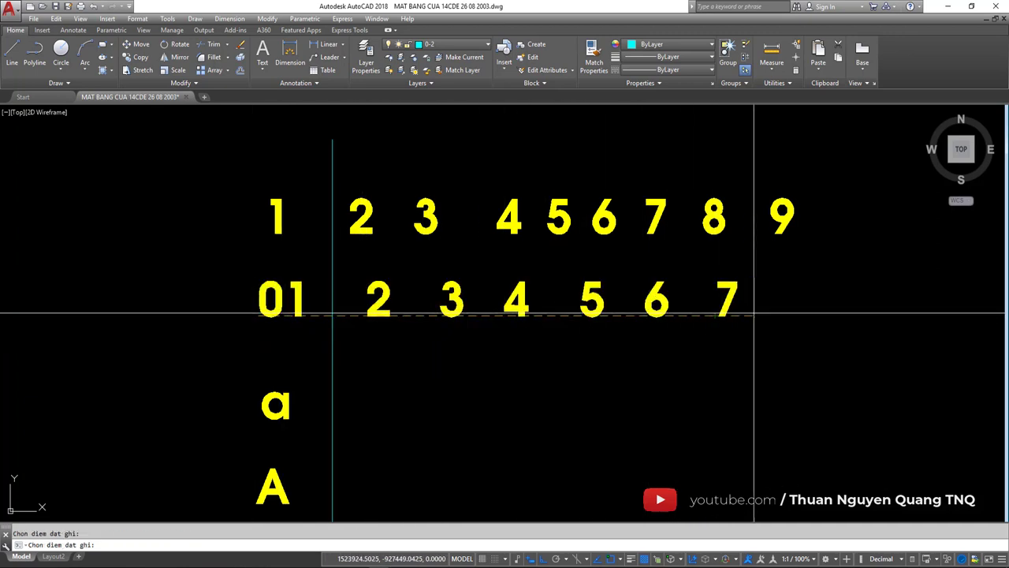
{"action": "left_click", "coordinate": [824, 305]}
{"action": "key", "text": "Escape"}
{"action": "middle_click_drag", "start_coordinate": [592, 315], "coordinate": [529, 293]}
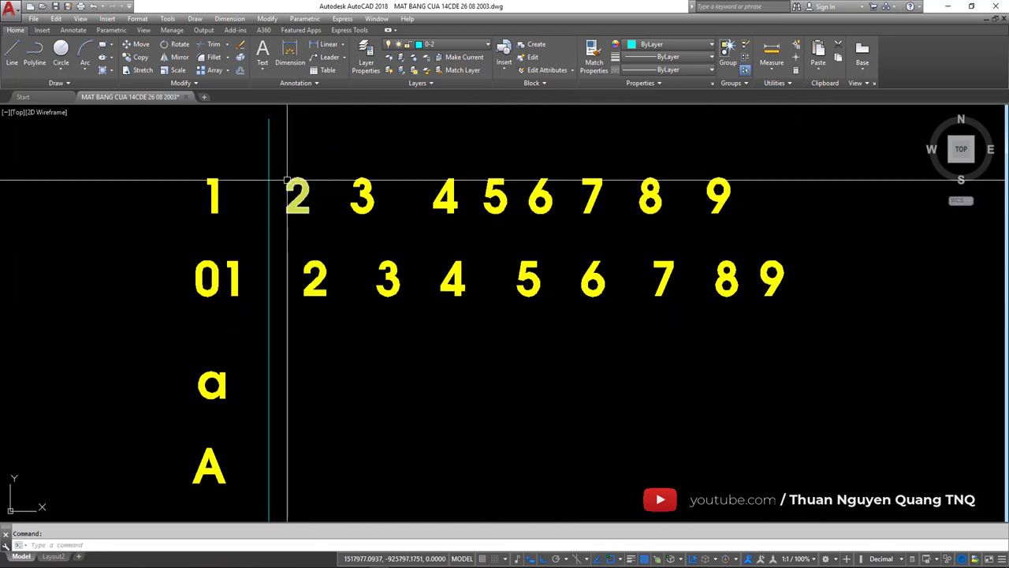
{"action": "left_click", "coordinate": [307, 289]}
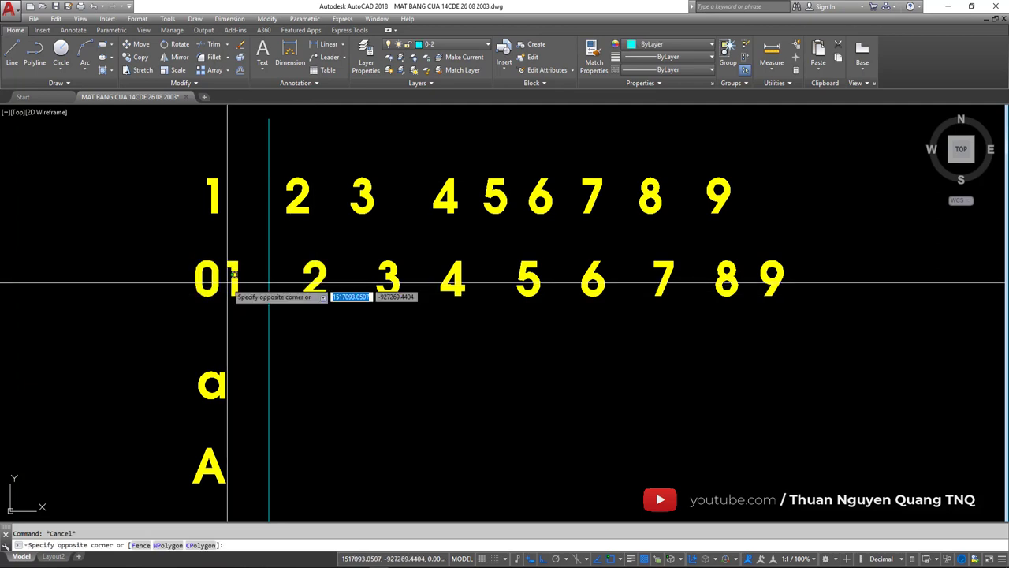
{"action": "key", "text": "Escape"}
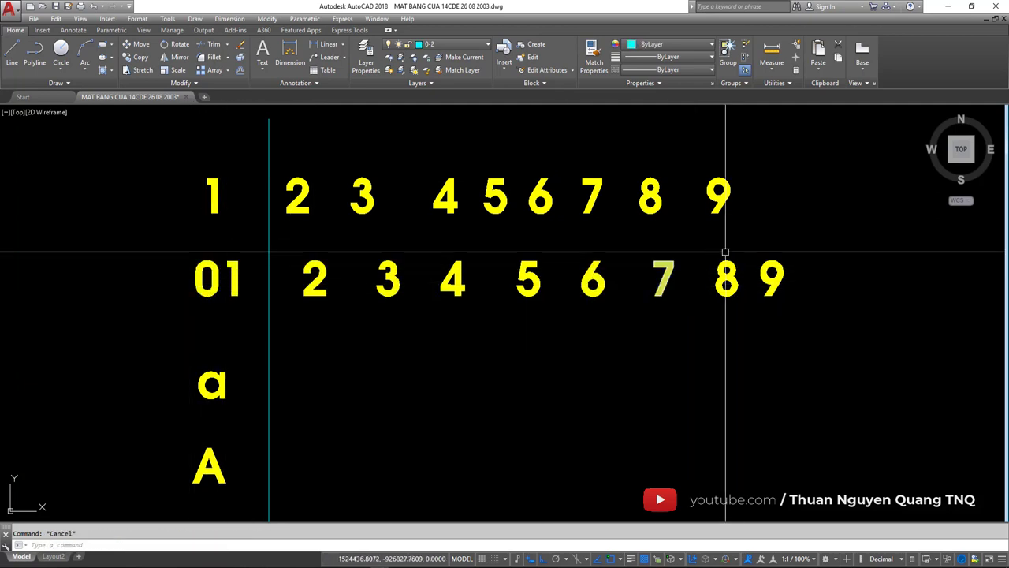
{"action": "middle_click_drag", "start_coordinate": [522, 321], "coordinate": [551, 259]}
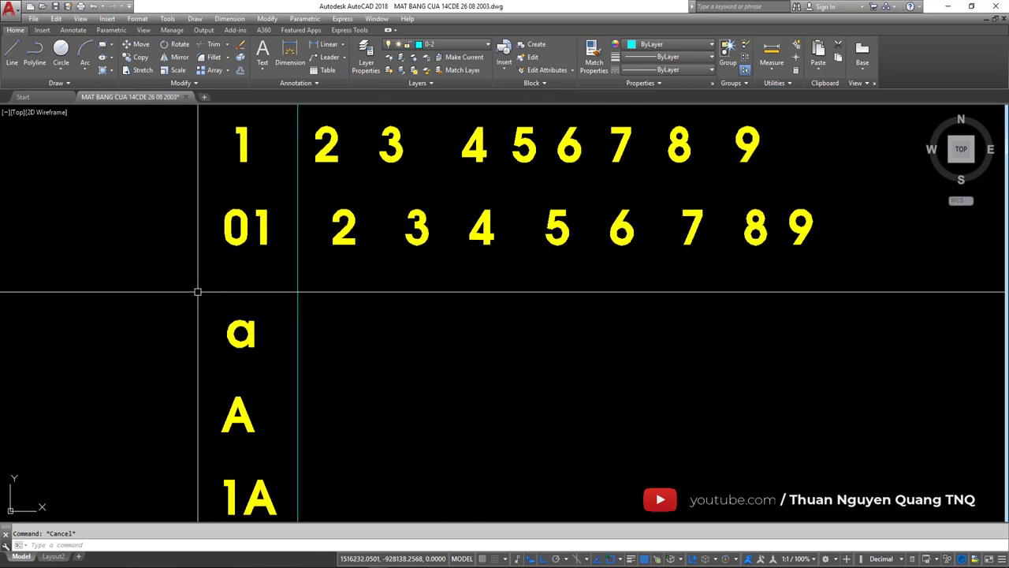
Step: Select the 'a' label as the source text to copy
{"action": "scroll", "coordinate": [260, 332], "scroll_direction": "down", "scroll_amount": 3}
{"action": "scroll", "coordinate": [264, 331], "scroll_direction": "up", "scroll_amount": 2}
{"action": "left_click", "coordinate": [251, 331]}
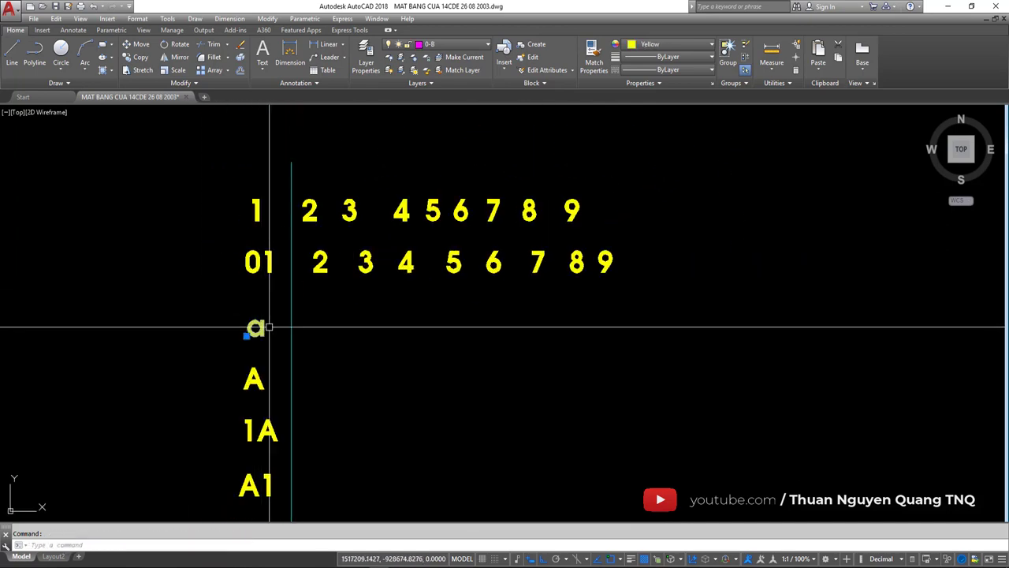
{"action": "scroll", "coordinate": [251, 331], "scroll_direction": "up", "scroll_amount": 2}
{"action": "middle_click_drag", "start_coordinate": [249, 302], "coordinate": [252, 332]}
{"action": "key", "text": "Escape"}
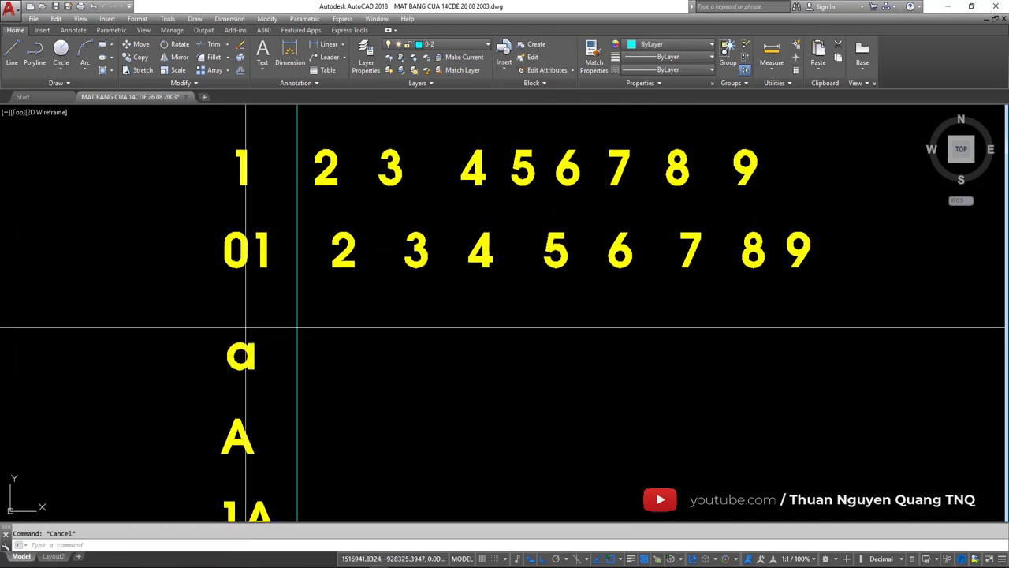
{"action": "left_click", "coordinate": [252, 332]}
{"action": "left_click", "coordinate": [258, 369]}
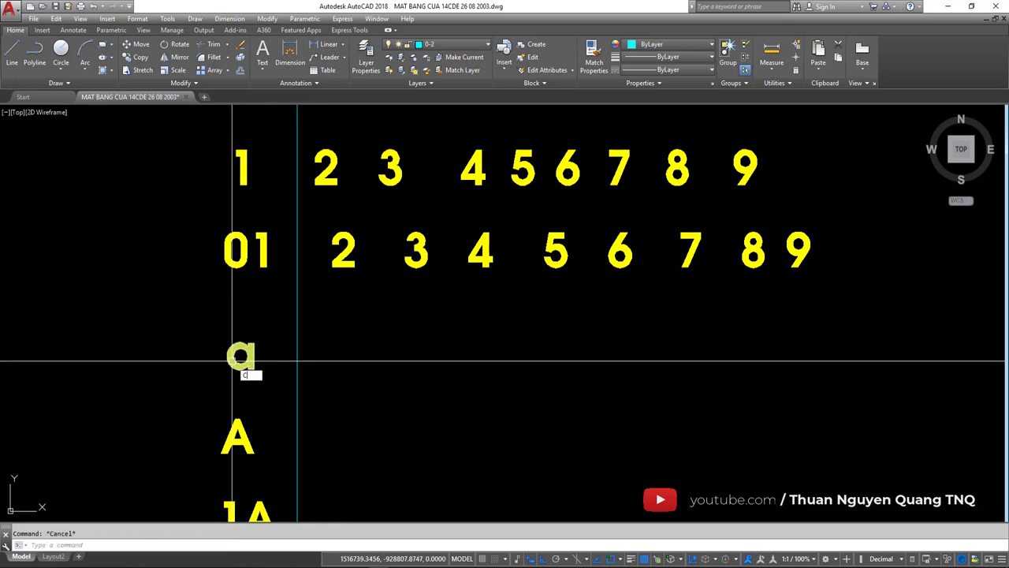
{"action": "key", "text": "Return"}
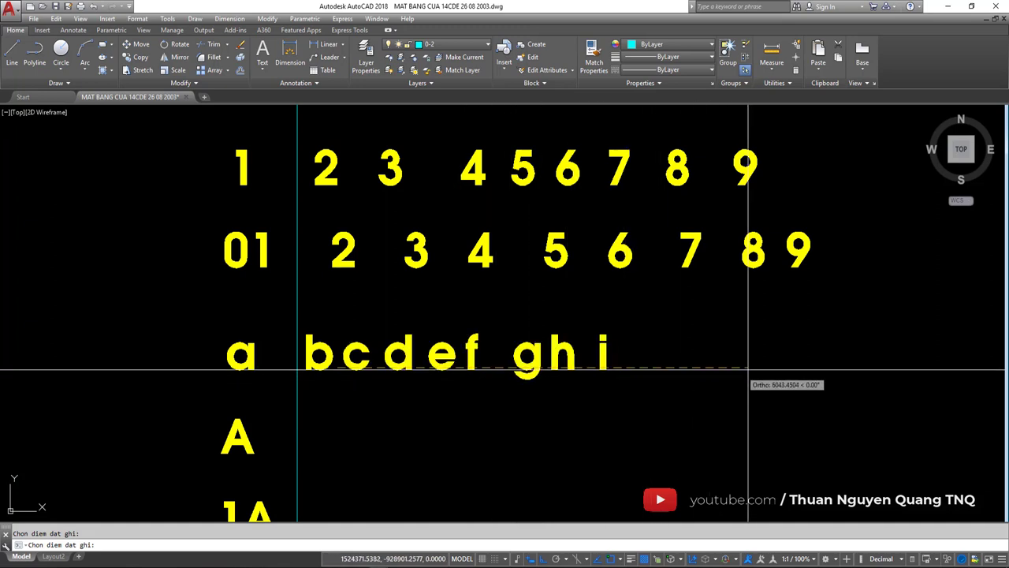
Step: Place letters b through z along the row, followed by four numbered copies
{"action": "scroll", "coordinate": [744, 370], "scroll_direction": "down", "scroll_amount": 2}
{"action": "middle_click_drag", "start_coordinate": [743, 371], "coordinate": [512, 364]}
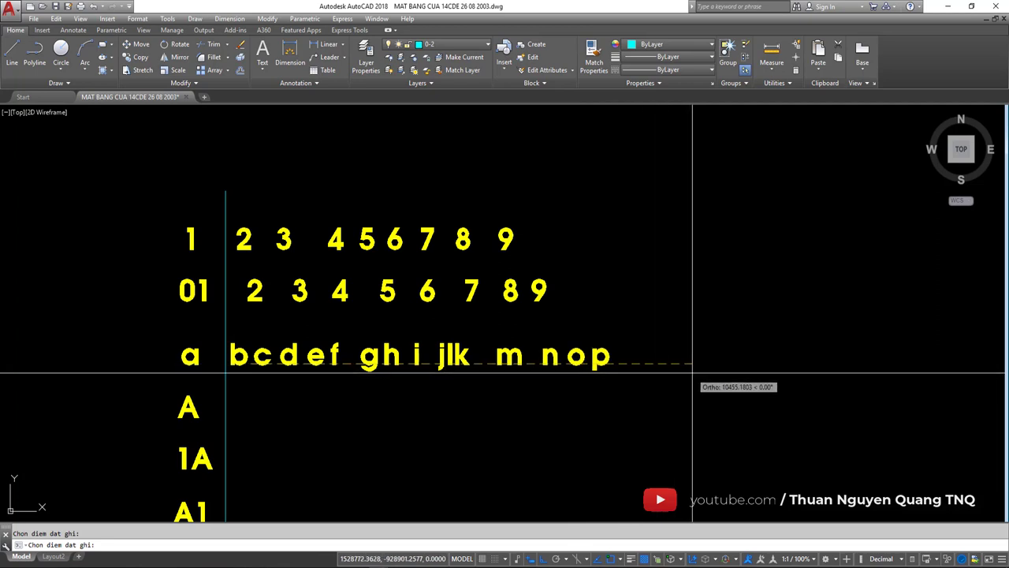
{"action": "middle_click_drag", "start_coordinate": [737, 374], "coordinate": [633, 371]}
{"action": "left_click", "coordinate": [633, 370]}
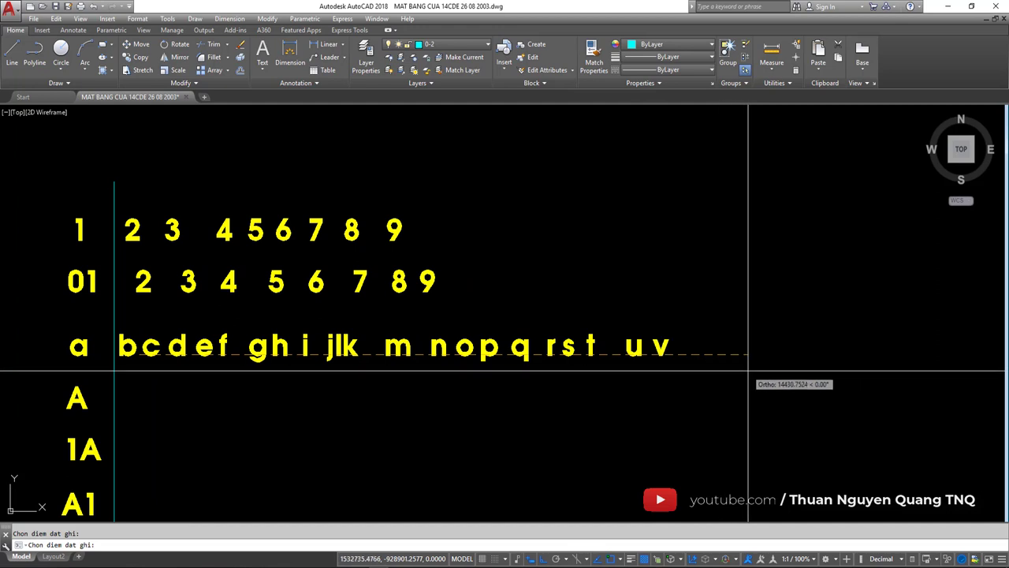
{"action": "middle_click_drag", "start_coordinate": [806, 365], "coordinate": [771, 365]}
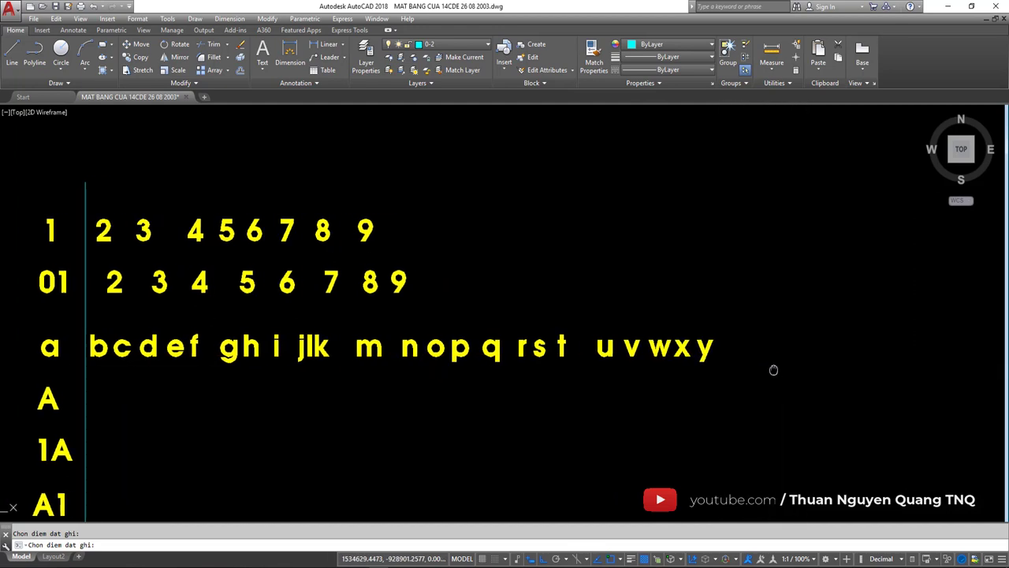
{"action": "left_click", "coordinate": [770, 365]}
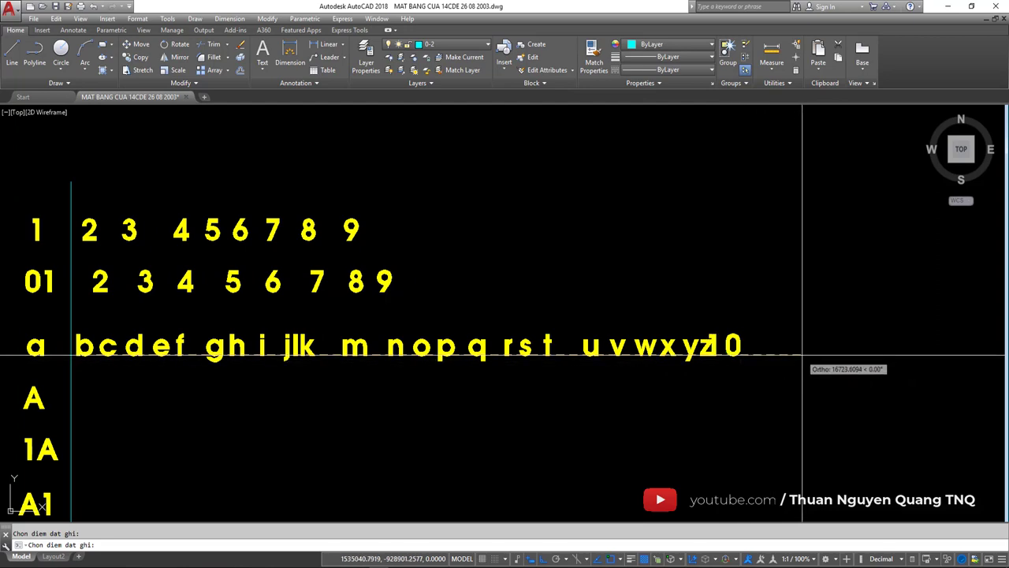
{"action": "left_click", "coordinate": [745, 355]}
{"action": "left_click", "coordinate": [785, 355]}
{"action": "left_click", "coordinate": [808, 354]}
{"action": "left_click", "coordinate": [834, 355]}
Step: Window-select the 'A' label and start the incrementing copy routine on it
{"action": "key", "text": "Escape"}
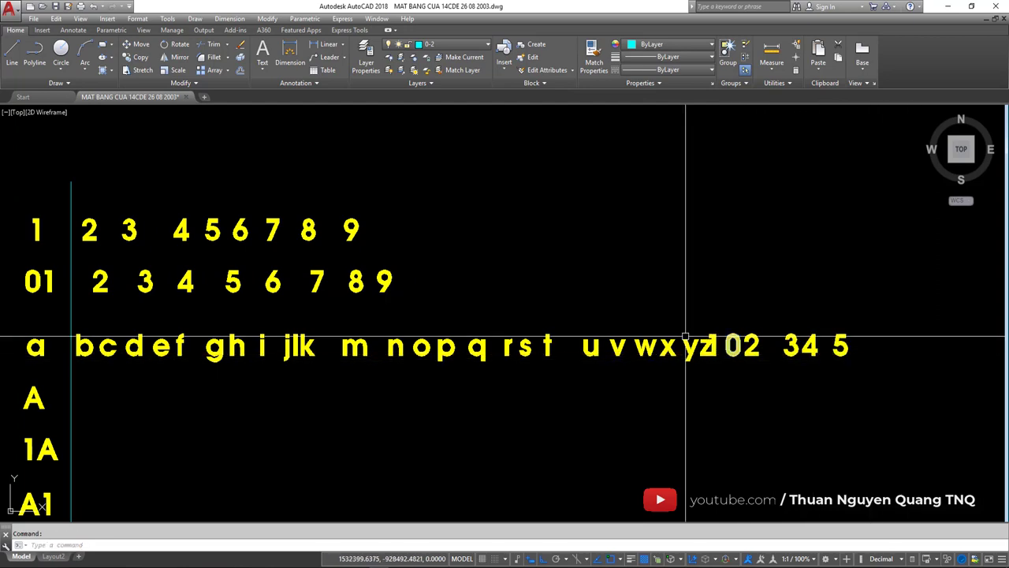
{"action": "scroll", "coordinate": [686, 337], "scroll_direction": "down", "scroll_amount": 6}
{"action": "scroll", "coordinate": [576, 338], "scroll_direction": "up", "scroll_amount": 4}
{"action": "scroll", "coordinate": [552, 350], "scroll_direction": "up", "scroll_amount": 3}
{"action": "scroll", "coordinate": [302, 350], "scroll_direction": "up", "scroll_amount": 1}
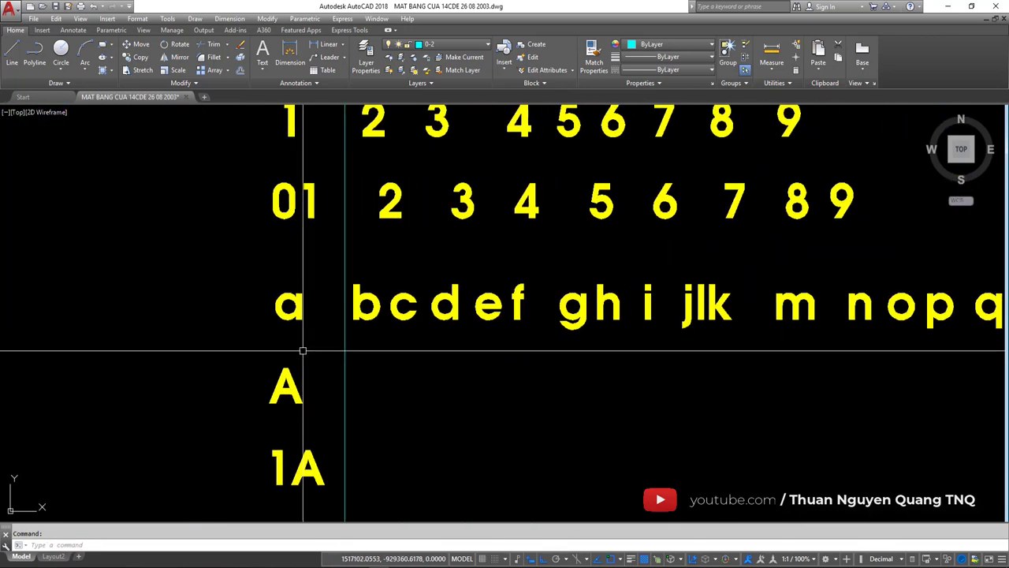
{"action": "left_click", "coordinate": [303, 350]}
{"action": "left_click", "coordinate": [262, 386]}
{"action": "key", "text": "Return"}
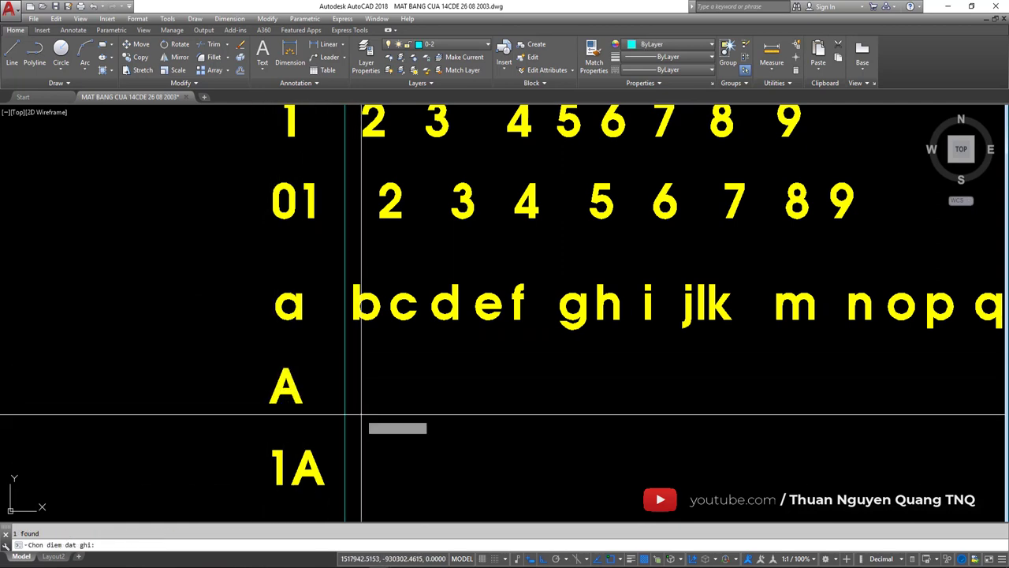
Step: Place the first run of incrementing capitals, B onward, to the right of A
{"action": "left_click", "coordinate": [428, 416]}
{"action": "left_click", "coordinate": [500, 416]}
{"action": "scroll", "coordinate": [538, 411], "scroll_direction": "down", "scroll_amount": 4}
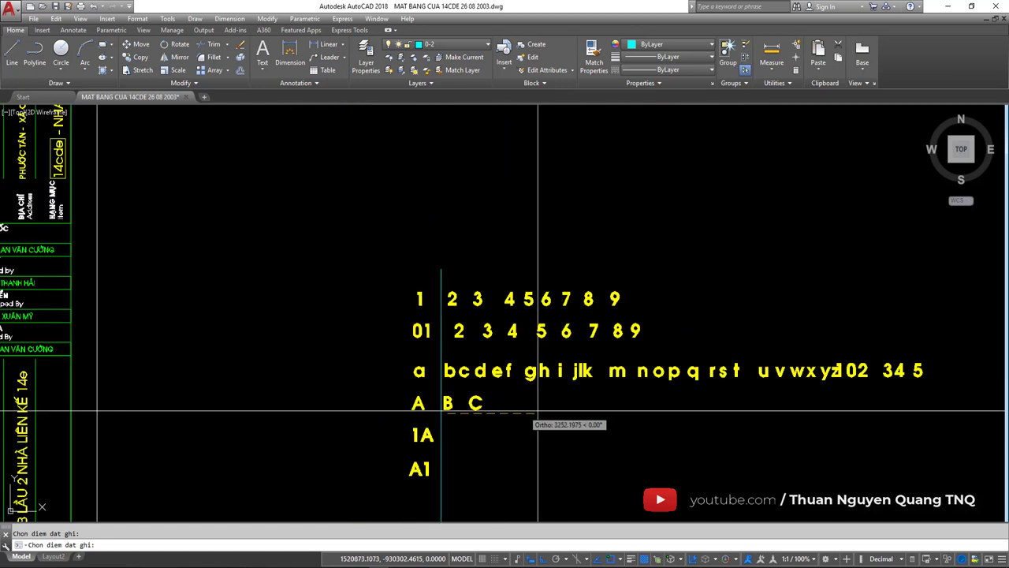
{"action": "scroll", "coordinate": [537, 410], "scroll_direction": "up", "scroll_amount": 3}
{"action": "left_click", "coordinate": [384, 403]}
{"action": "left_click", "coordinate": [417, 404]}
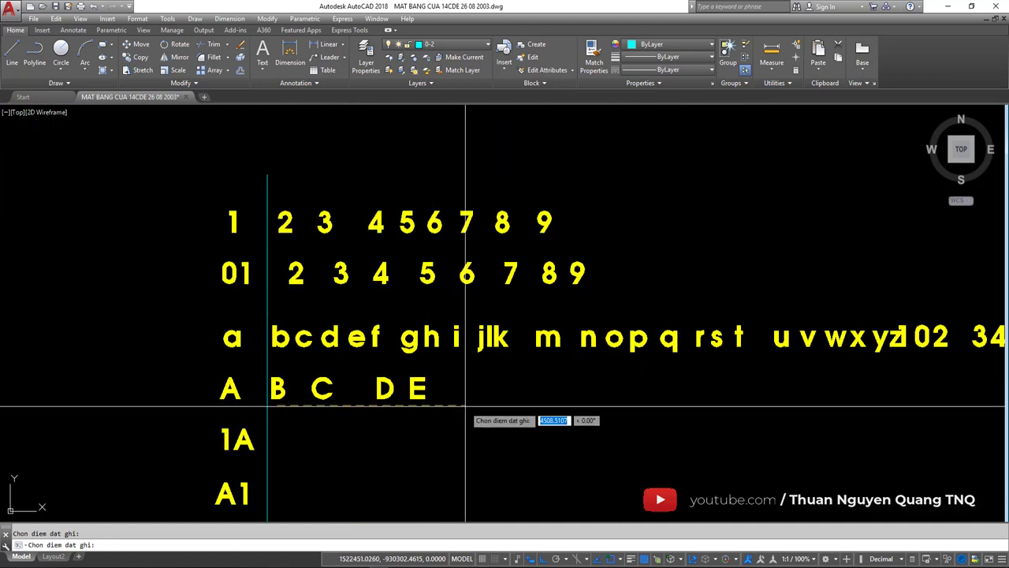
{"action": "left_click", "coordinate": [447, 406]}
{"action": "left_click", "coordinate": [476, 406]}
{"action": "left_click", "coordinate": [528, 406]}
{"action": "left_click", "coordinate": [549, 406]}
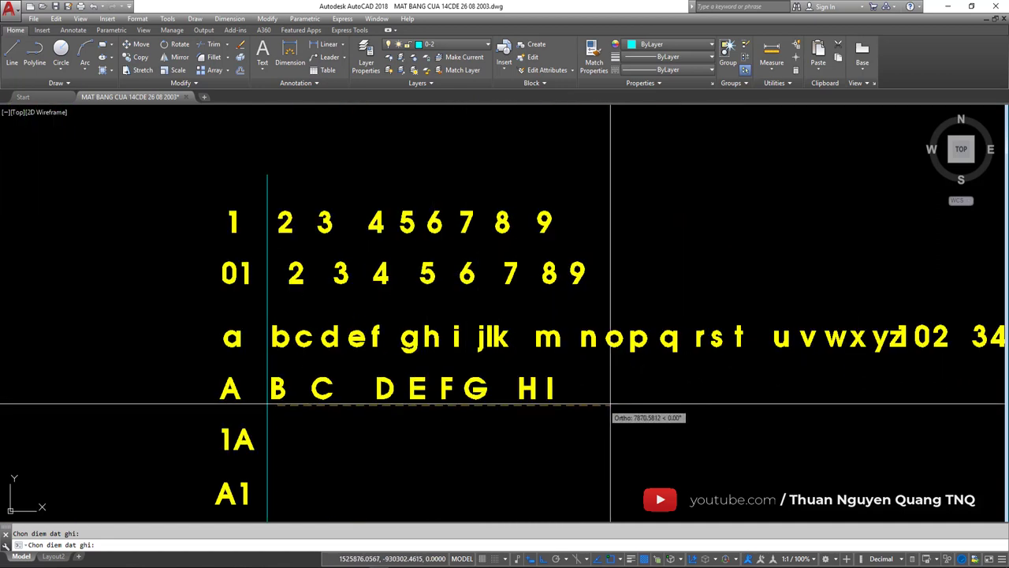
{"action": "left_click", "coordinate": [593, 406]}
{"action": "left_click", "coordinate": [645, 404]}
{"action": "left_click", "coordinate": [686, 404]}
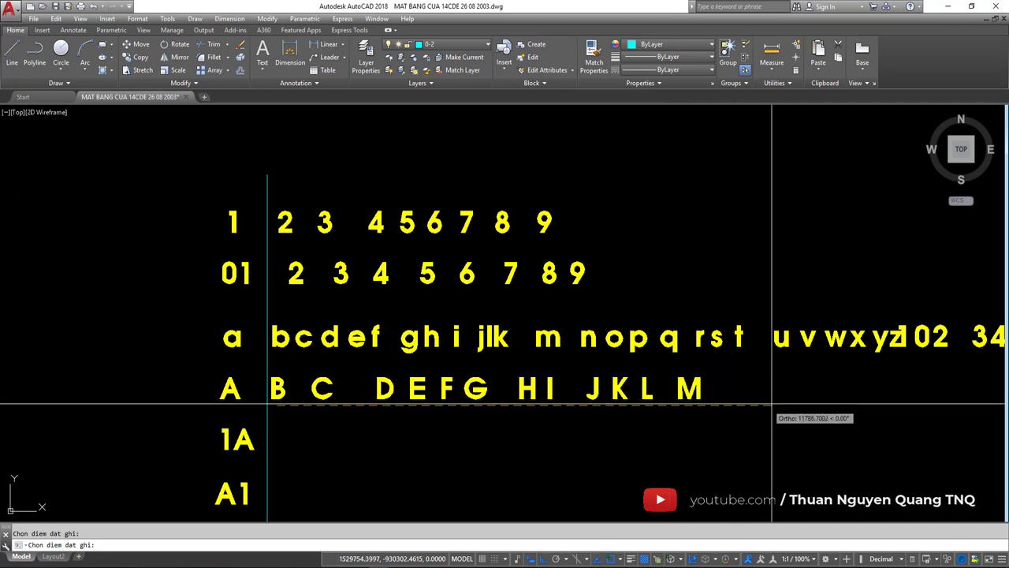
{"action": "left_click", "coordinate": [724, 405]}
{"action": "middle_click_drag", "start_coordinate": [788, 405], "coordinate": [584, 400]}
{"action": "left_click", "coordinate": [679, 404]}
Step: Continue row A with Q through the remaining letters, then labels 0 to 6, and finish
{"action": "left_click", "coordinate": [597, 403]}
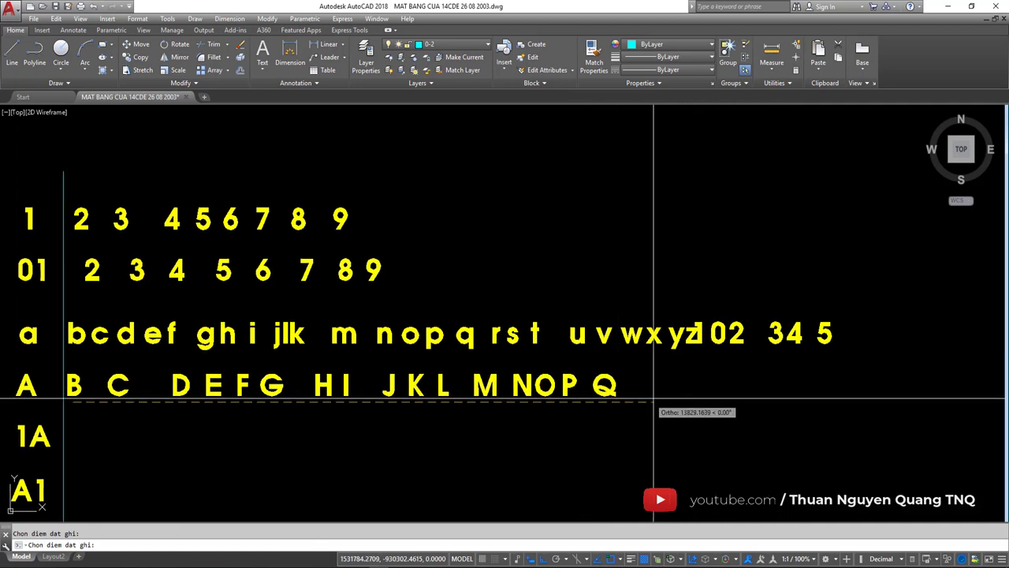
{"action": "left_click", "coordinate": [622, 403]}
{"action": "left_click", "coordinate": [647, 403]}
{"action": "left_click", "coordinate": [674, 404]}
{"action": "left_click", "coordinate": [702, 404]}
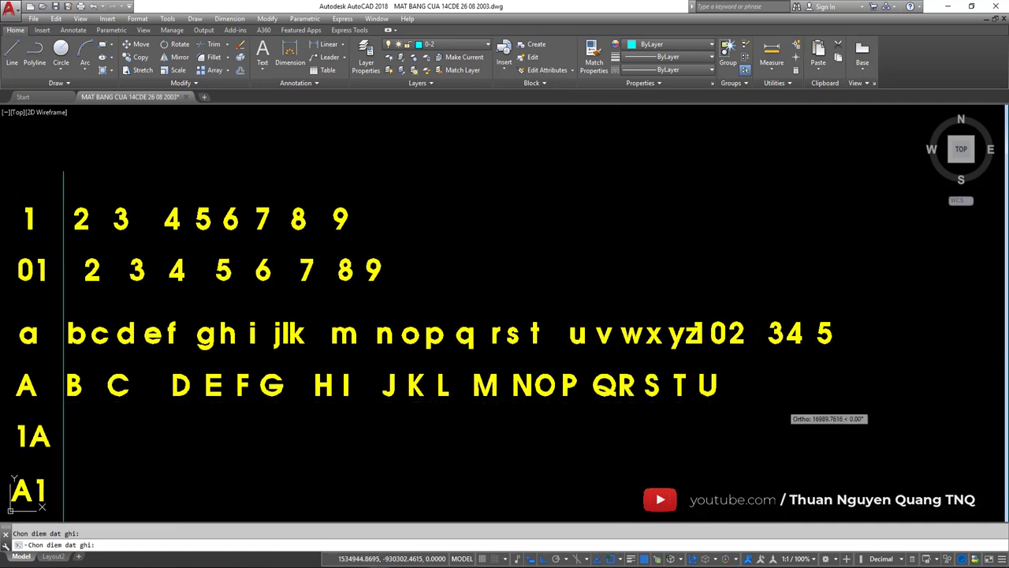
{"action": "middle_click_drag", "start_coordinate": [886, 404], "coordinate": [678, 413]}
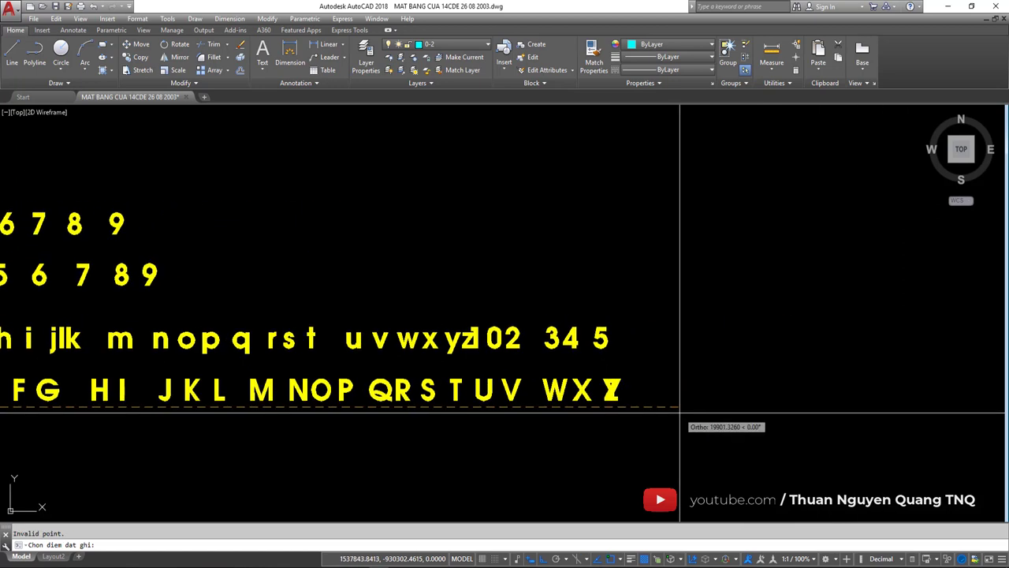
{"action": "left_click", "coordinate": [690, 406]}
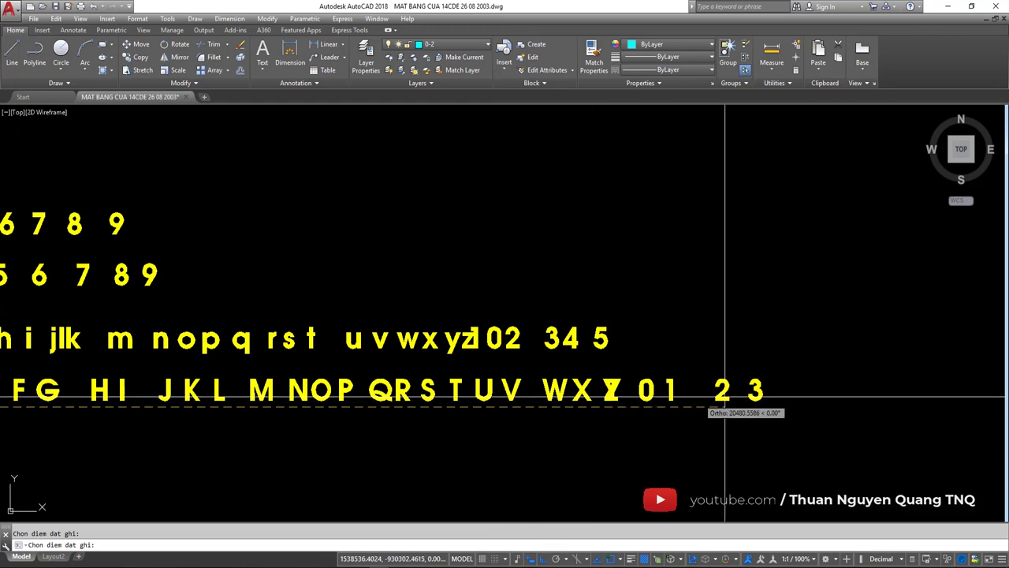
{"action": "left_click", "coordinate": [819, 406]}
{"action": "left_click", "coordinate": [842, 406]}
{"action": "left_click", "coordinate": [878, 406]}
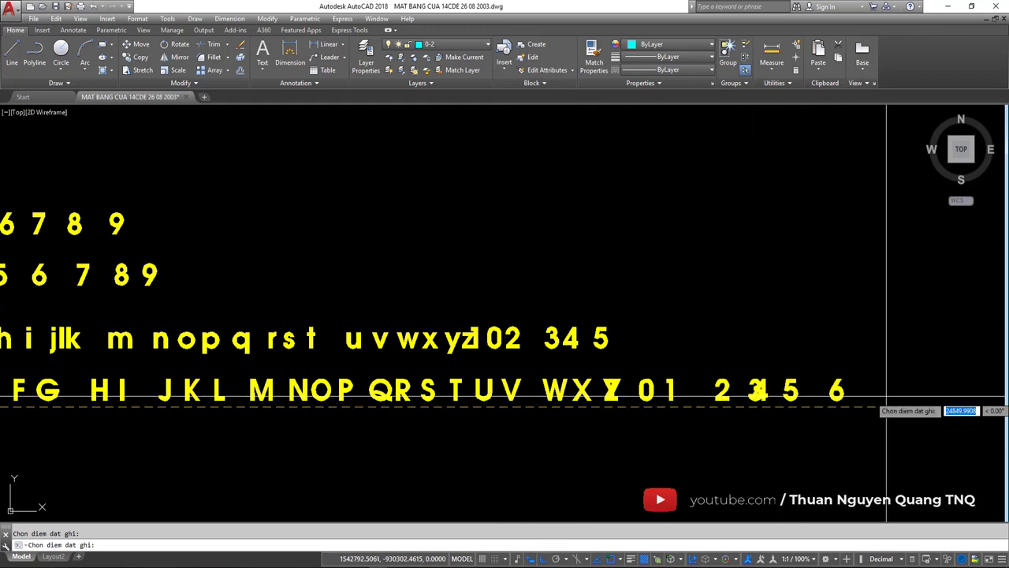
{"action": "key", "text": "Return"}
Step: Select the 1A label as the source for incrementing copies
{"action": "scroll", "coordinate": [650, 363], "scroll_direction": "down", "scroll_amount": 5}
{"action": "scroll", "coordinate": [552, 349], "scroll_direction": "up", "scroll_amount": 3}
{"action": "scroll", "coordinate": [473, 347], "scroll_direction": "up", "scroll_amount": 2}
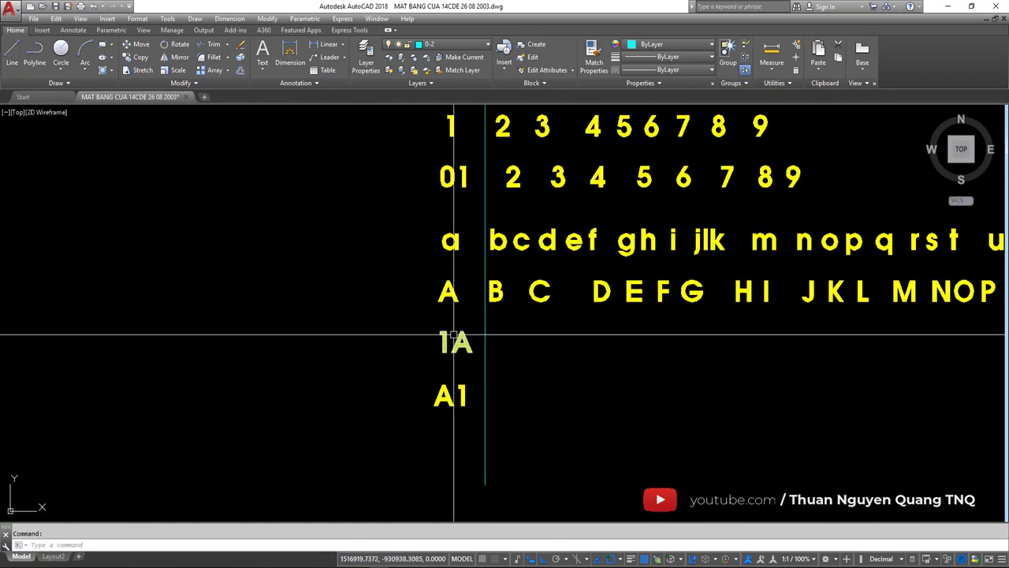
{"action": "left_click", "coordinate": [405, 360]}
{"action": "key", "text": "Escape"}
{"action": "mouse_move", "coordinate": [405, 360]}
{"action": "middle_mouse_down"}
{"action": "mouse_move", "coordinate": [416, 385]}
{"action": "mouse_move", "coordinate": [389, 360]}
{"action": "middle_mouse_up"}
{"action": "scroll", "coordinate": [371, 367], "scroll_direction": "up", "scroll_amount": 2}
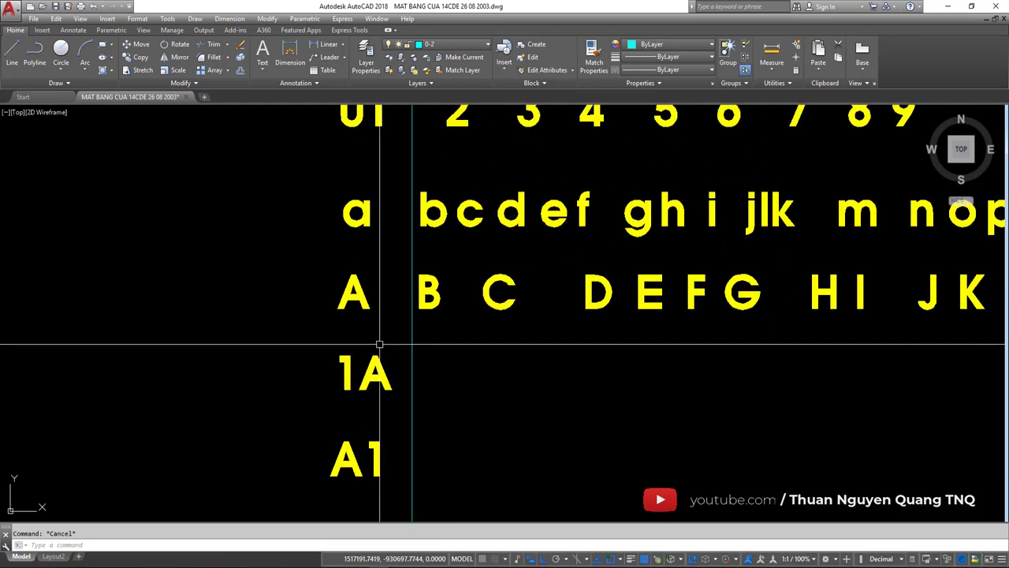
{"action": "left_click", "coordinate": [334, 387]}
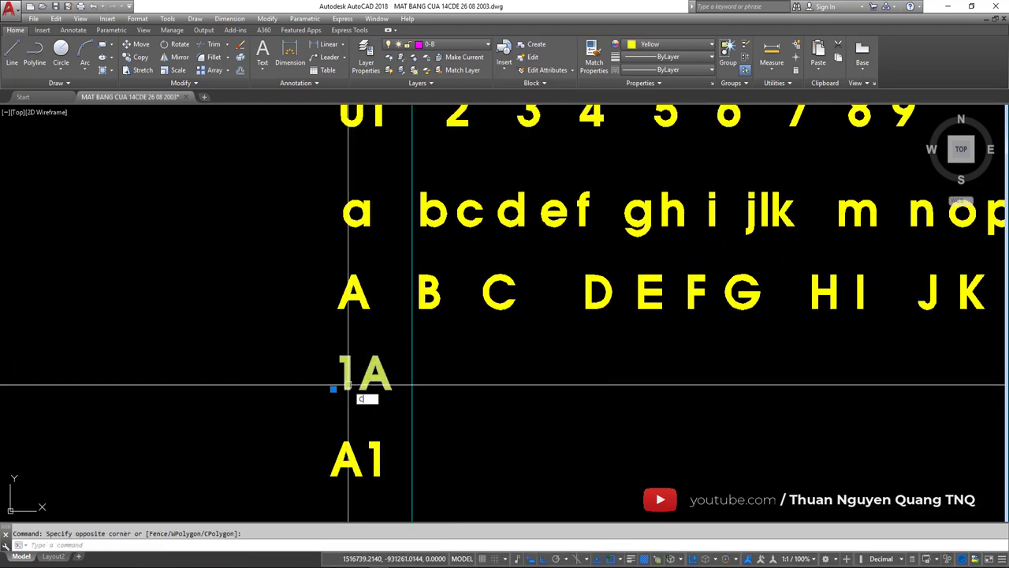
{"action": "left_click", "coordinate": [356, 385]}
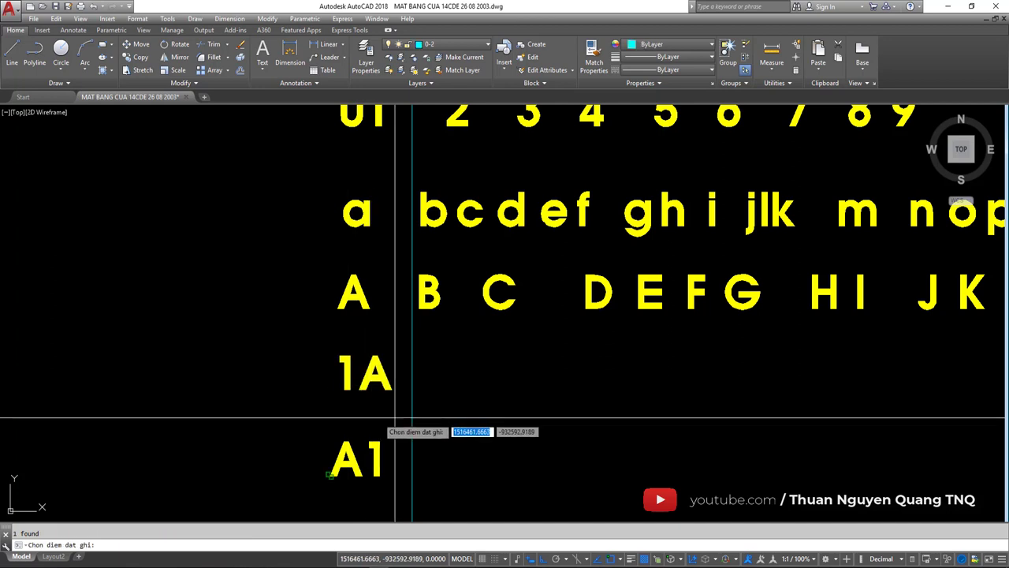
Step: Place 1B right of 1A, then undo the overlapping 1C copy
{"action": "left_click", "coordinate": [540, 416]}
{"action": "scroll", "coordinate": [544, 415], "scroll_direction": "down", "scroll_amount": 1}
{"action": "scroll", "coordinate": [473, 414], "scroll_direction": "down", "scroll_amount": 1}
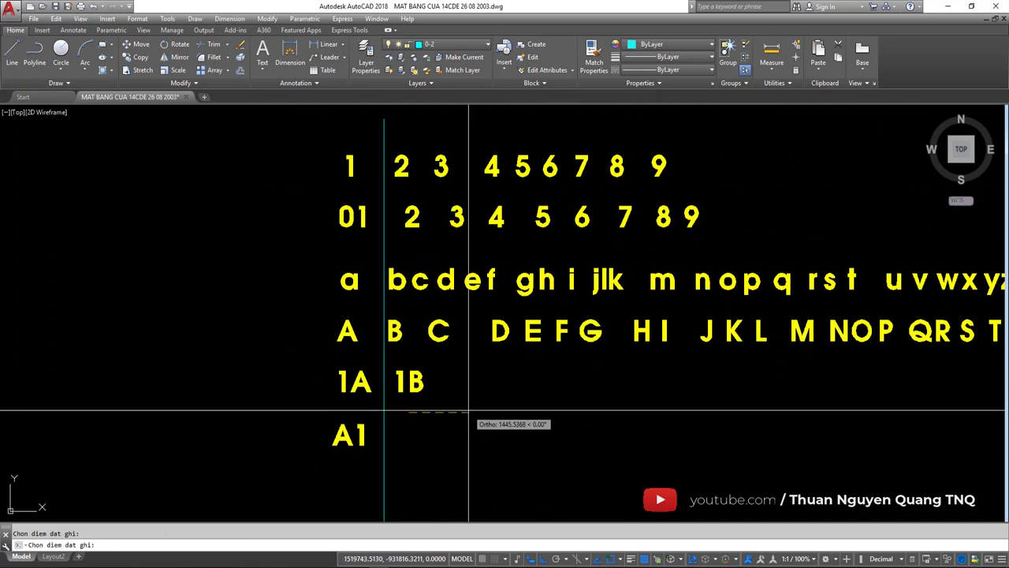
{"action": "left_click", "coordinate": [472, 404]}
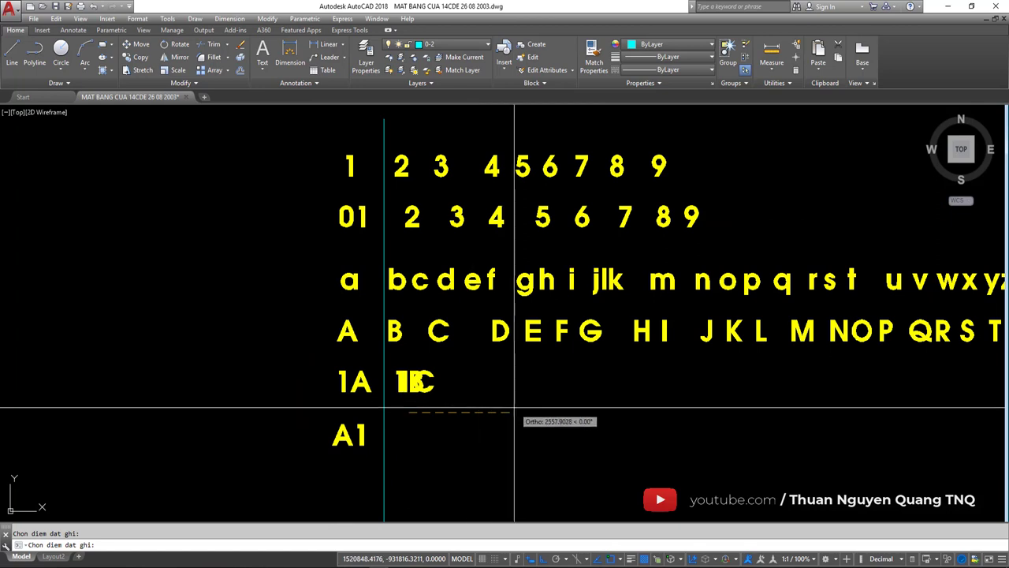
{"action": "key", "text": "ctrl+z"}
Step: Erase the 1B label and restart the incrementing copy routine from 1A
{"action": "scroll", "coordinate": [418, 400], "scroll_direction": "up", "scroll_amount": 2}
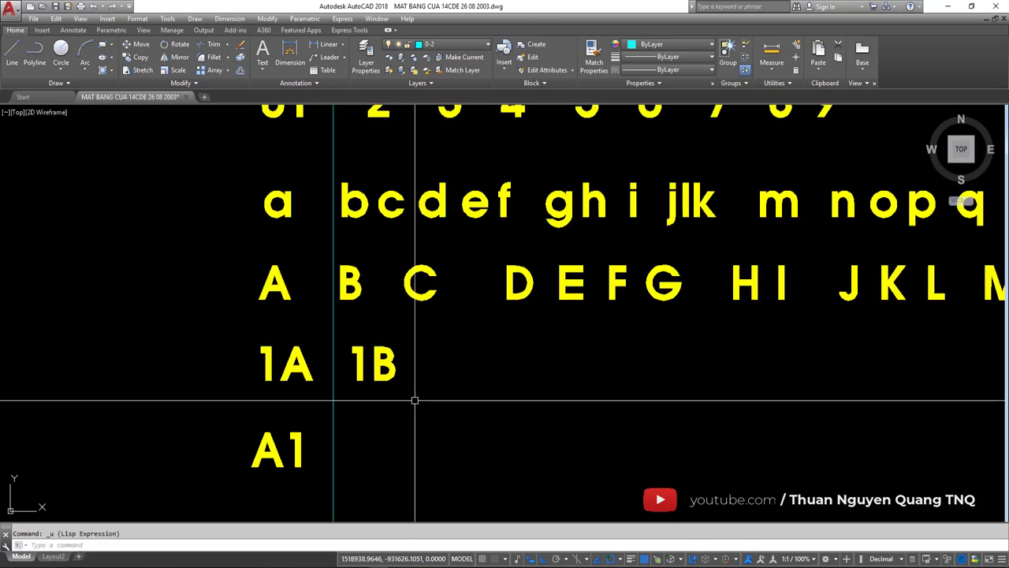
{"action": "left_click", "coordinate": [338, 392]}
{"action": "left_click", "coordinate": [402, 338]}
{"action": "key", "text": "Delete"}
{"action": "type", "text": "CS"}
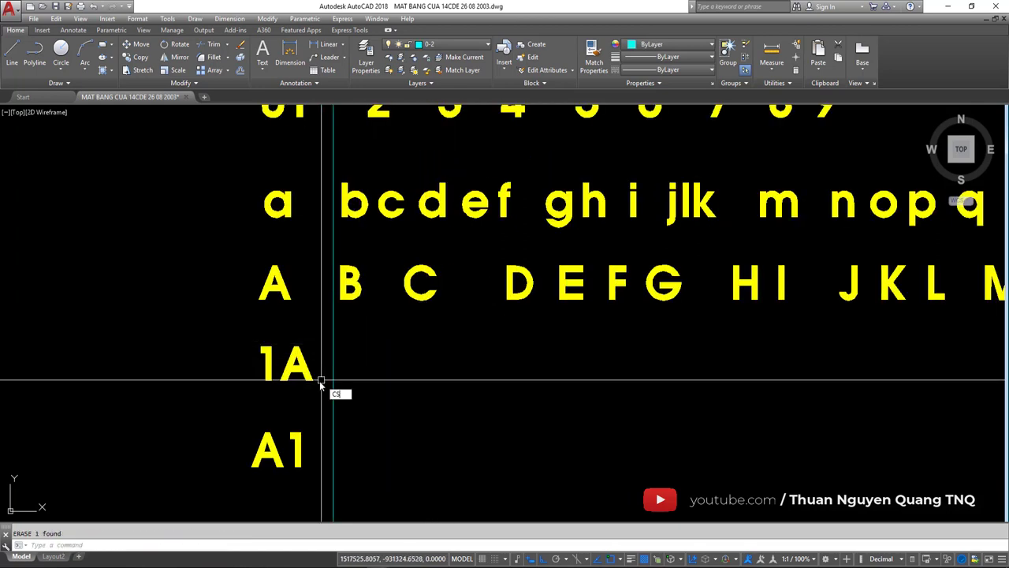
{"action": "key", "text": "Return"}
{"action": "left_click", "coordinate": [299, 370]}
Step: Place the incrementing copies 1C through 1J along the row
{"action": "scroll", "coordinate": [394, 406], "scroll_direction": "down", "scroll_amount": 1}
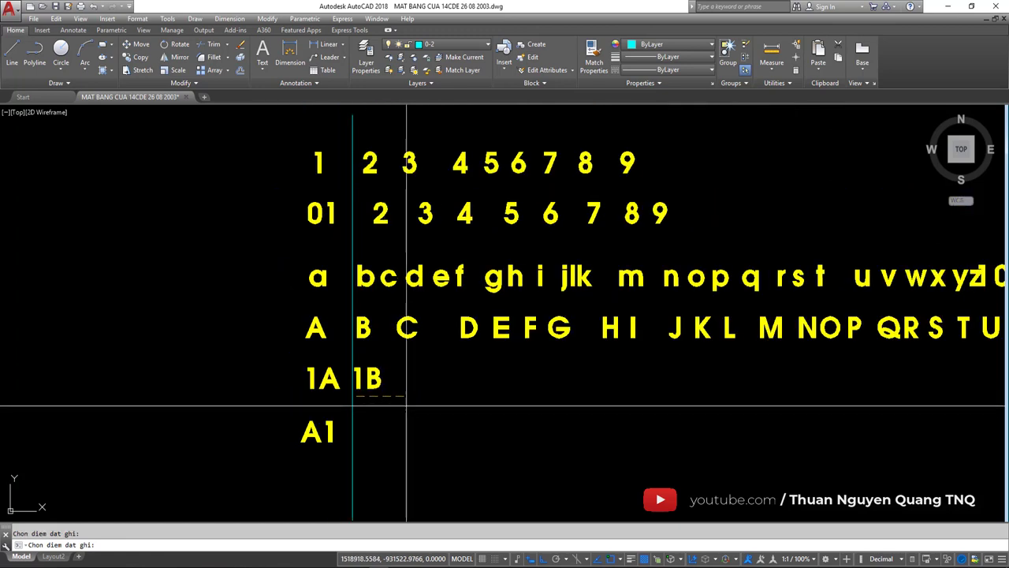
{"action": "left_click", "coordinate": [404, 411]}
{"action": "left_click", "coordinate": [457, 411]}
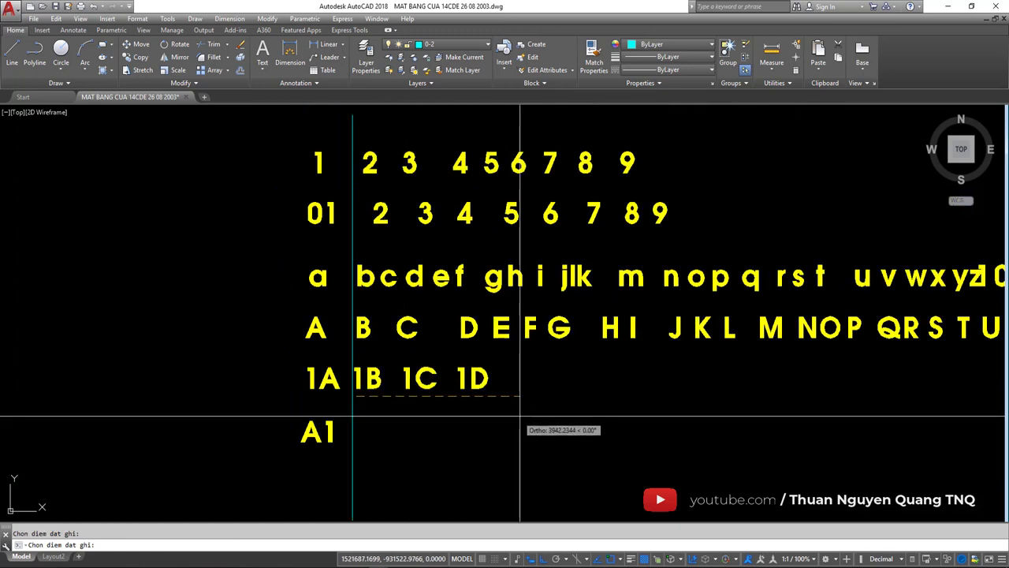
{"action": "left_click", "coordinate": [498, 410]}
{"action": "left_click", "coordinate": [562, 411]}
{"action": "left_click", "coordinate": [616, 411]}
{"action": "middle_click_drag", "start_coordinate": [631, 422], "coordinate": [489, 419]}
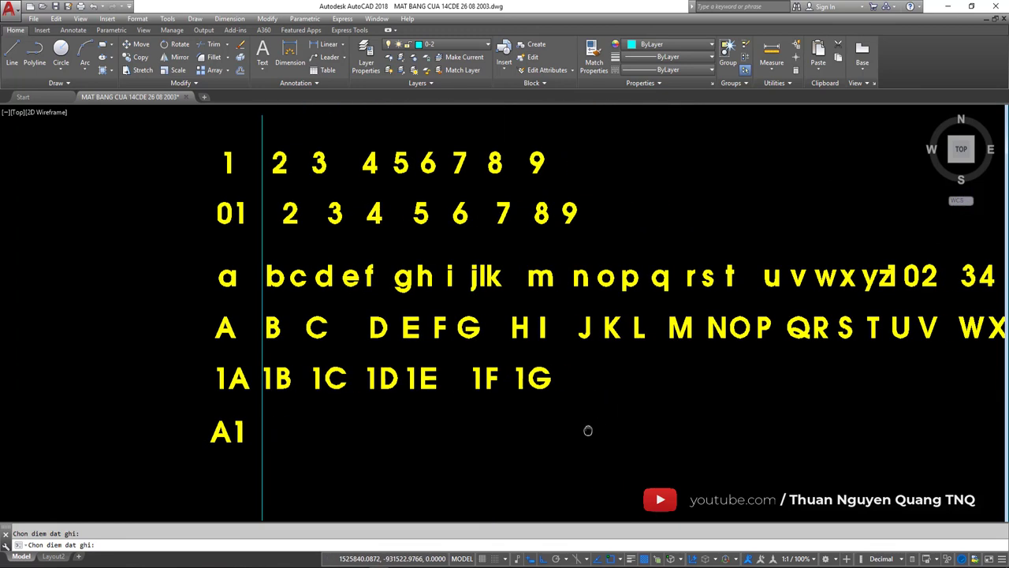
{"action": "left_click", "coordinate": [536, 432]}
{"action": "left_click", "coordinate": [574, 431]}
{"action": "left_click", "coordinate": [595, 431]}
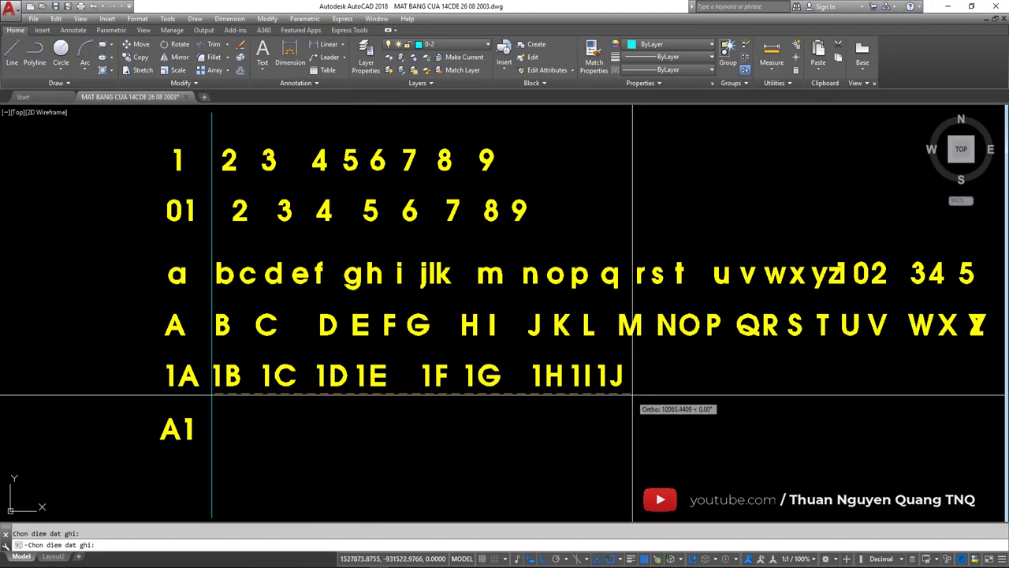
Step: Place copies 1L through 1O at the end of the row and end the routine
{"action": "left_click", "coordinate": [657, 392]}
{"action": "left_click", "coordinate": [690, 392]}
{"action": "left_click", "coordinate": [749, 392]}
{"action": "left_click", "coordinate": [799, 392]}
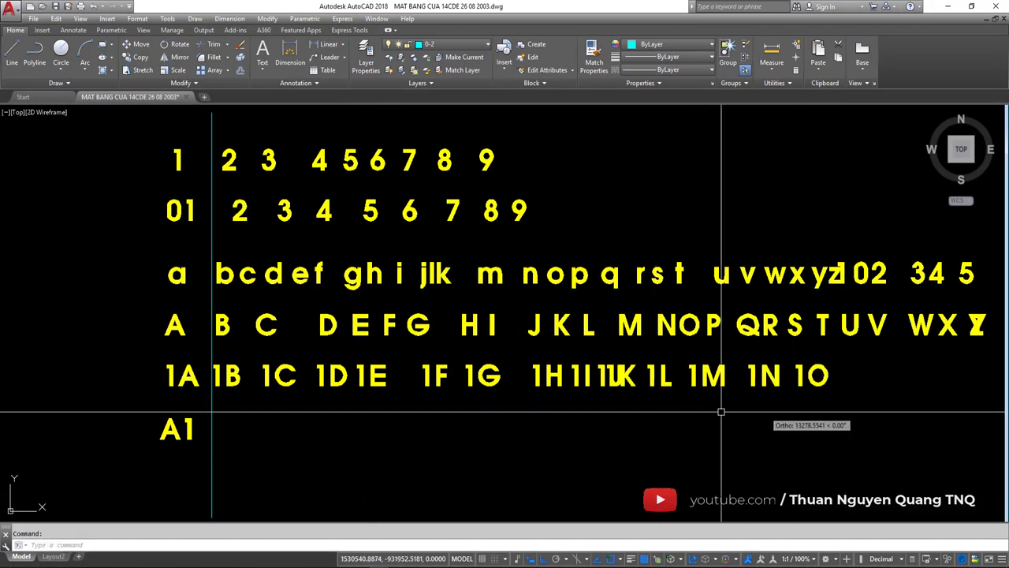
{"action": "key", "text": "Escape"}
{"action": "scroll", "coordinate": [539, 385], "scroll_direction": "down", "scroll_amount": 4}
Step: Window-select the A1 label and run the incrementing copy routine on it
{"action": "scroll", "coordinate": [471, 401], "scroll_direction": "up", "scroll_amount": 3}
{"action": "scroll", "coordinate": [349, 371], "scroll_direction": "up", "scroll_amount": 4}
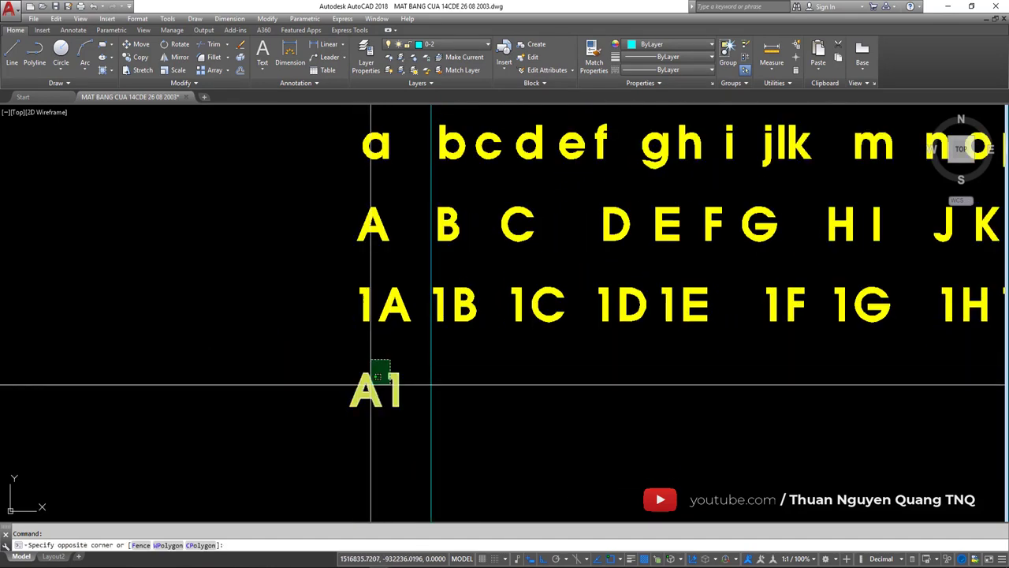
{"action": "left_click_drag", "start_coordinate": [349, 406], "coordinate": [346, 394]}
{"action": "left_click", "coordinate": [354, 397]}
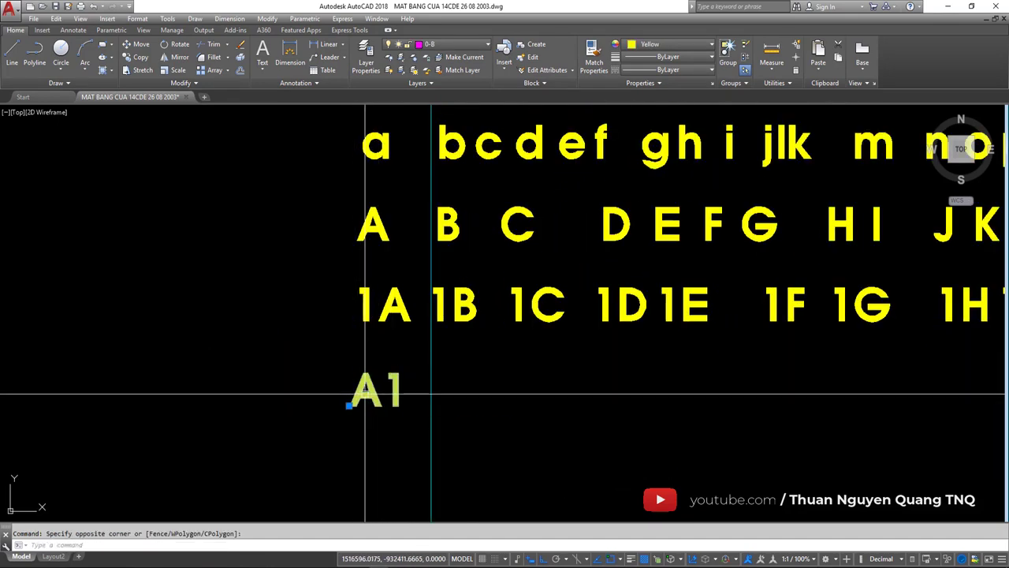
{"action": "key", "text": "Escape"}
{"action": "left_click", "coordinate": [404, 375]}
{"action": "key", "text": "Escape"}
{"action": "scroll", "coordinate": [418, 387], "scroll_direction": "down", "scroll_amount": 4}
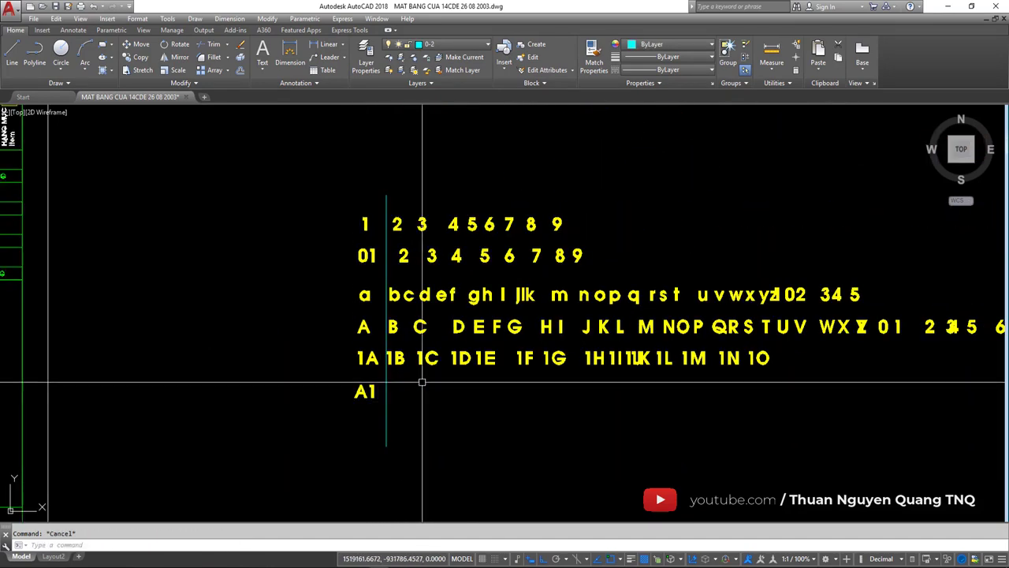
{"action": "scroll", "coordinate": [421, 388], "scroll_direction": "up", "scroll_amount": 2}
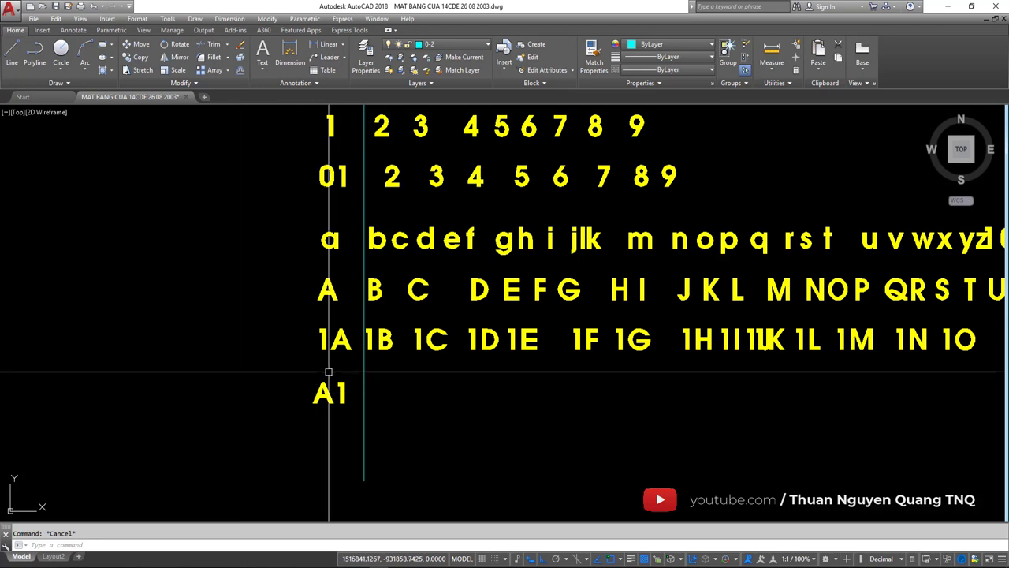
{"action": "left_click", "coordinate": [358, 371]}
{"action": "left_click", "coordinate": [287, 412]}
{"action": "type", "text": "CS"}
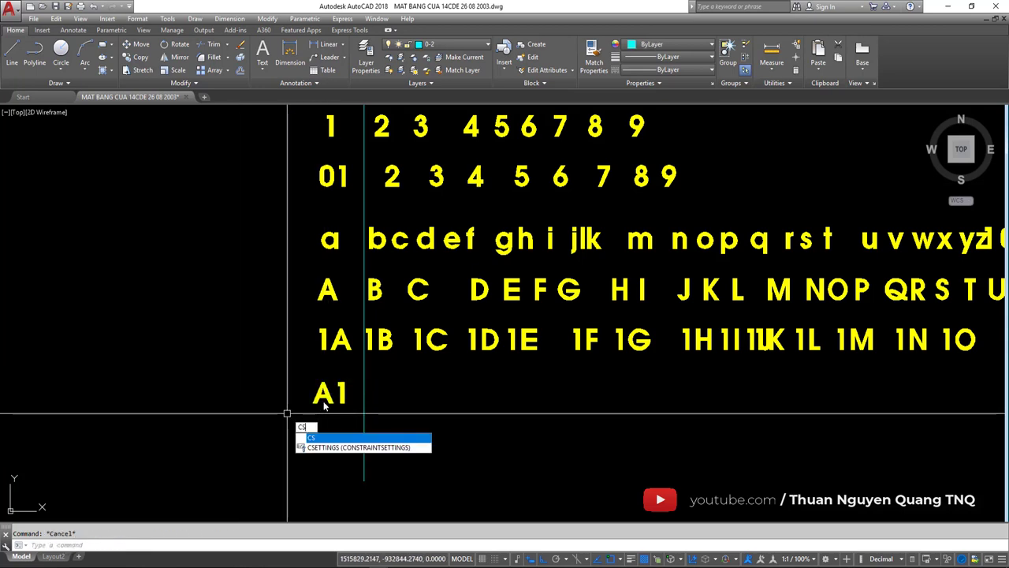
{"action": "key", "text": "Return"}
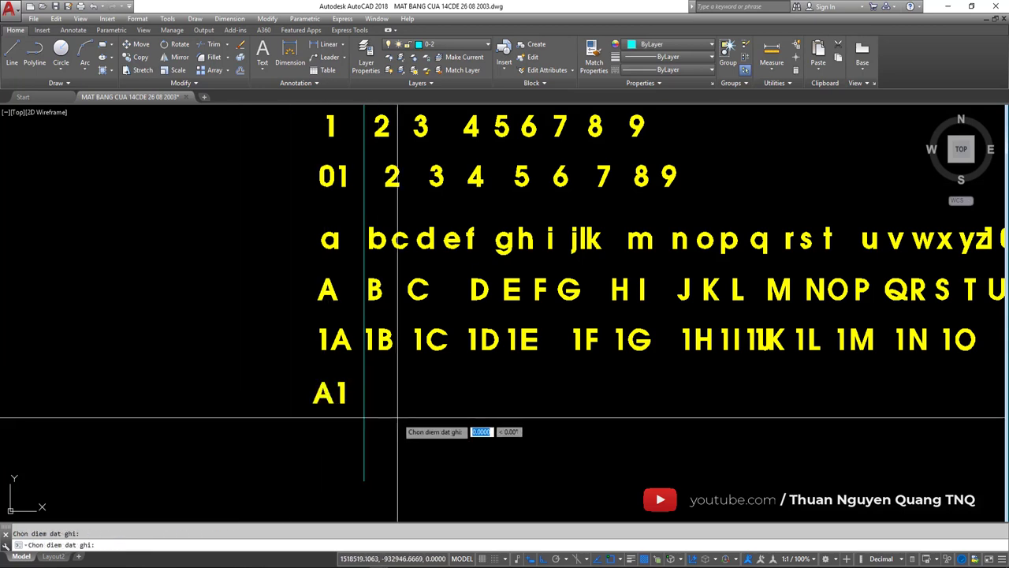
Step: Place copies A2 through A12 to the right of A1 and end the routine
{"action": "left_click", "coordinate": [482, 430]}
{"action": "left_click", "coordinate": [540, 432]}
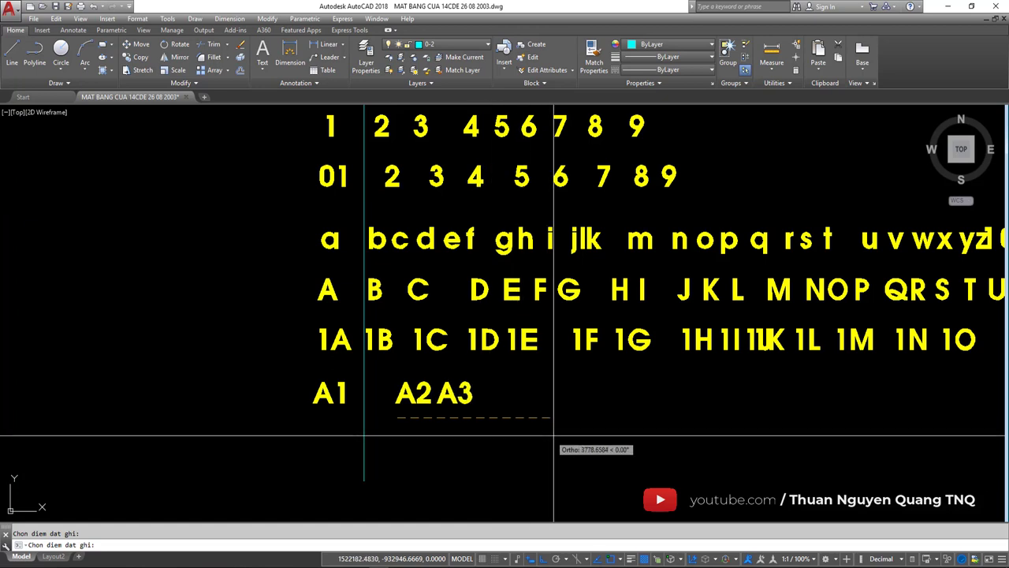
{"action": "left_click", "coordinate": [583, 433]}
{"action": "left_click", "coordinate": [626, 433]}
{"action": "left_click", "coordinate": [676, 435]}
{"action": "left_click", "coordinate": [740, 436]}
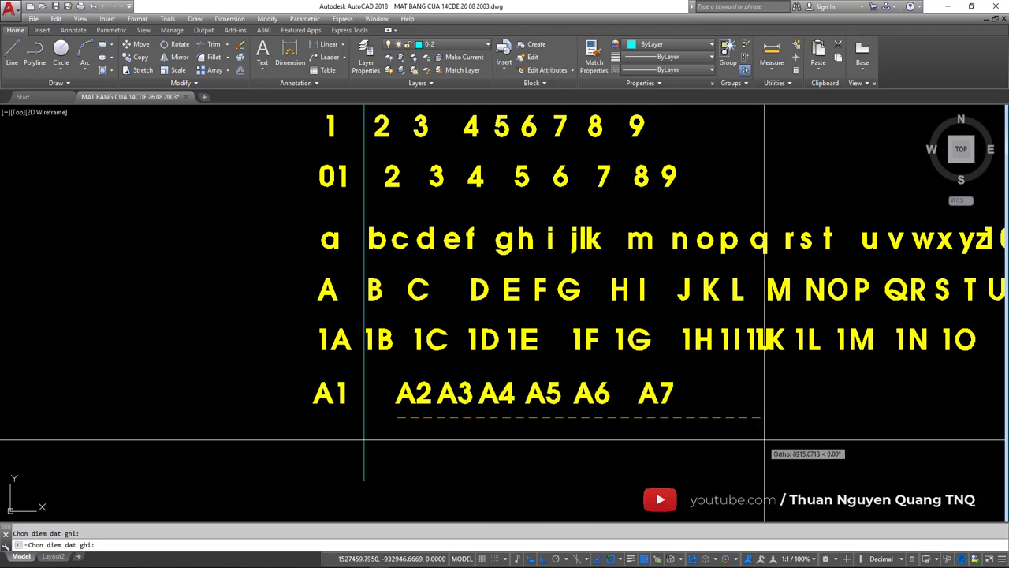
{"action": "left_click", "coordinate": [790, 439]}
{"action": "left_click", "coordinate": [828, 439]}
{"action": "left_click", "coordinate": [871, 438]}
{"action": "left_click", "coordinate": [907, 438]}
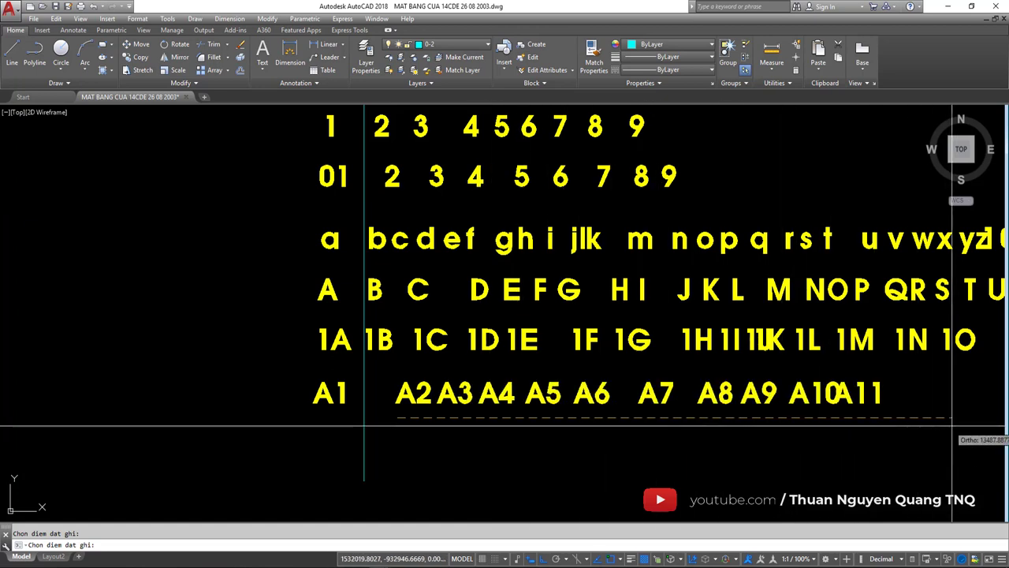
{"action": "left_click", "coordinate": [936, 438]}
{"action": "key", "text": "Escape"}
{"action": "middle_click_drag", "start_coordinate": [936, 439], "coordinate": [608, 405]}
{"action": "scroll", "coordinate": [405, 413], "scroll_direction": "down", "scroll_amount": 2}
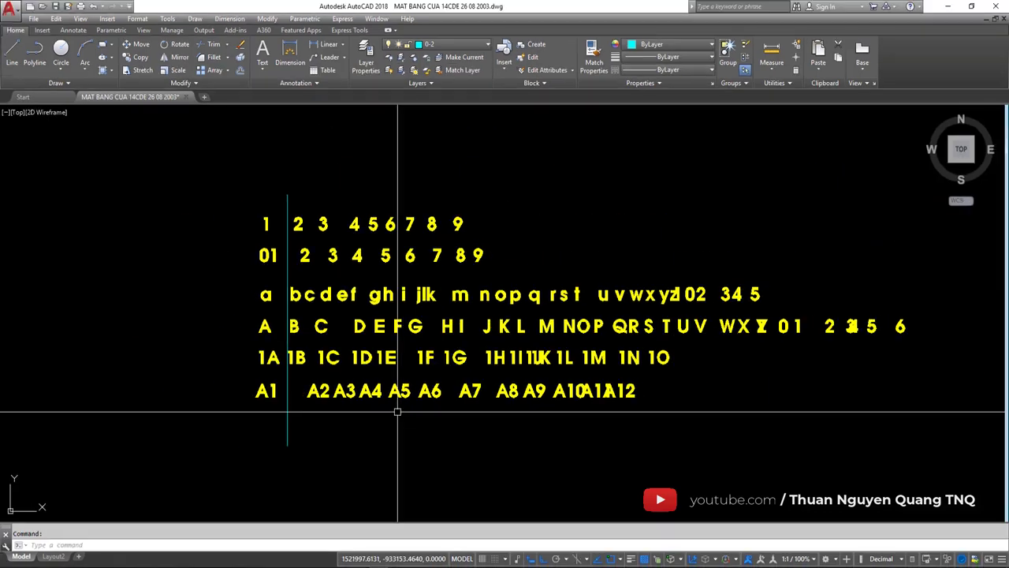
{"action": "mouse_move", "coordinate": [378, 406]}
{"action": "middle_mouse_down"}
{"action": "mouse_move", "coordinate": [433, 385]}
{"action": "mouse_move", "coordinate": [346, 398]}
{"action": "mouse_move", "coordinate": [441, 394]}
{"action": "middle_mouse_up"}
{"action": "scroll", "coordinate": [399, 394], "scroll_direction": "down", "scroll_amount": 5}
{"action": "scroll", "coordinate": [355, 399], "scroll_direction": "up", "scroll_amount": 3}
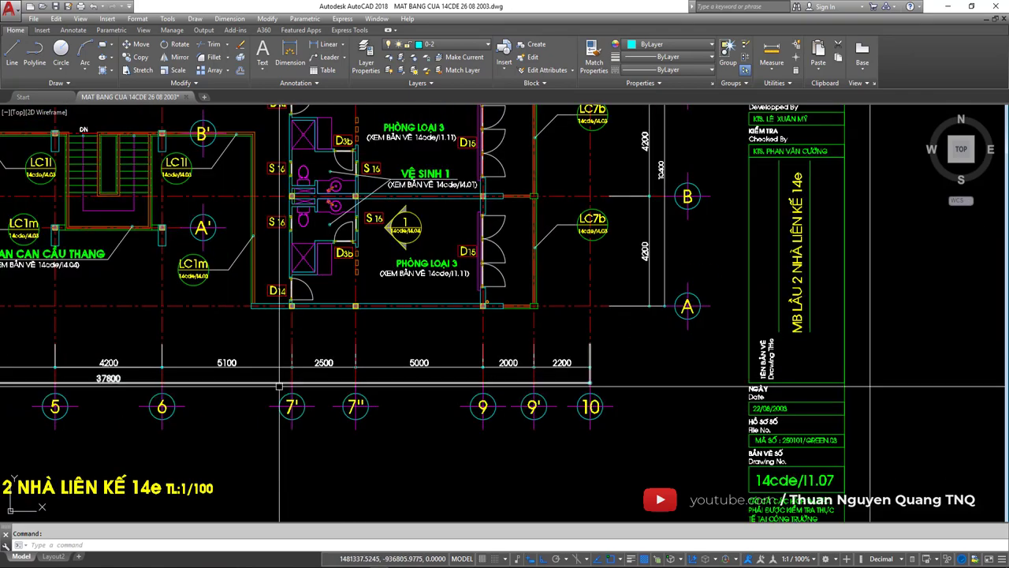
{"action": "scroll", "coordinate": [315, 402], "scroll_direction": "up", "scroll_amount": 3}
{"action": "scroll", "coordinate": [294, 408], "scroll_direction": "down", "scroll_amount": 2}
{"action": "scroll", "coordinate": [294, 408], "scroll_direction": "down", "scroll_amount": 1}
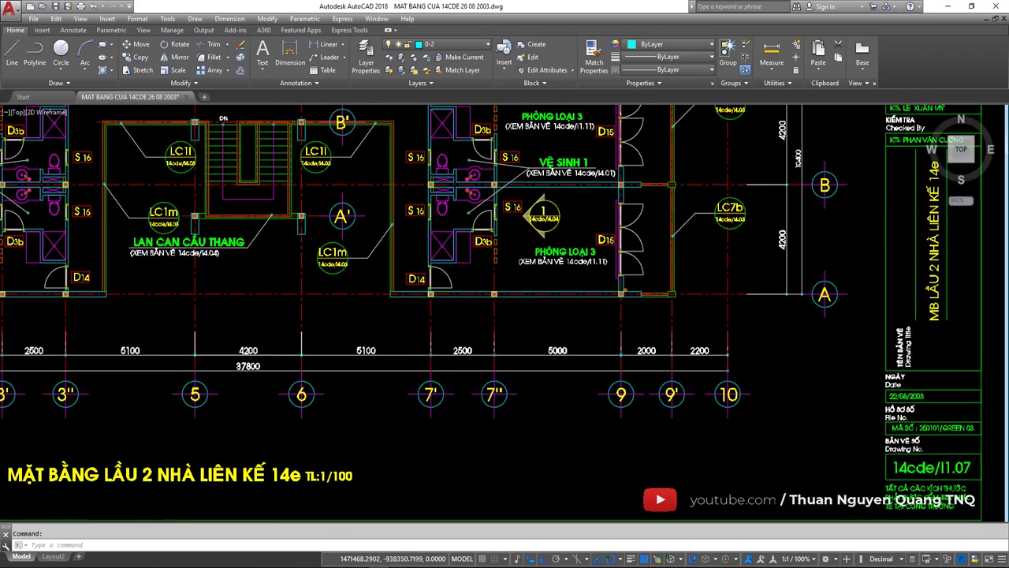
{"action": "scroll", "coordinate": [215, 413], "scroll_direction": "down", "scroll_amount": 1}
{"action": "scroll", "coordinate": [215, 413], "scroll_direction": "down", "scroll_amount": 2}
{"action": "scroll", "coordinate": [181, 331], "scroll_direction": "up", "scroll_amount": 2}
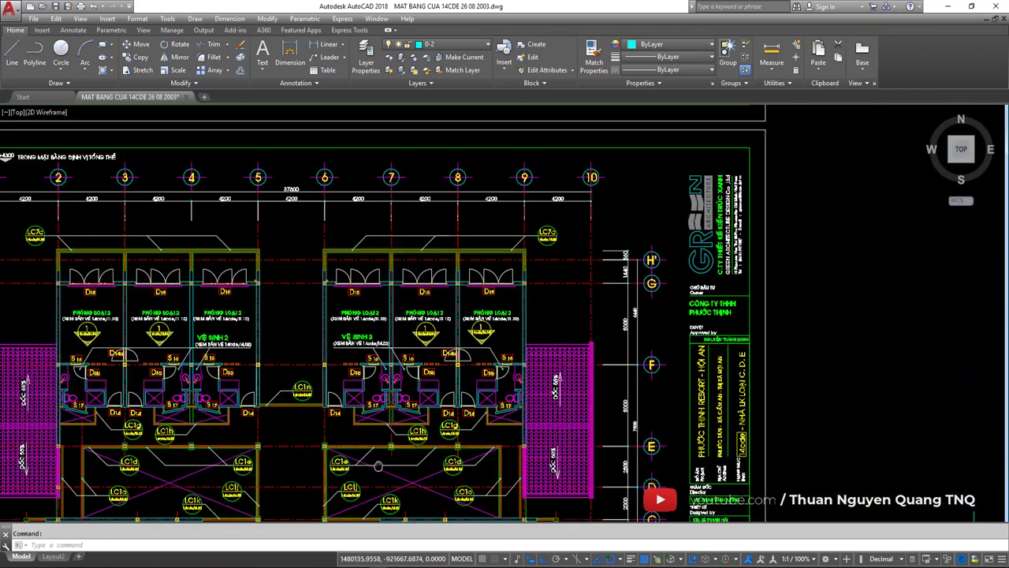
{"action": "middle_click_drag", "start_coordinate": [181, 331], "coordinate": [161, 305]}
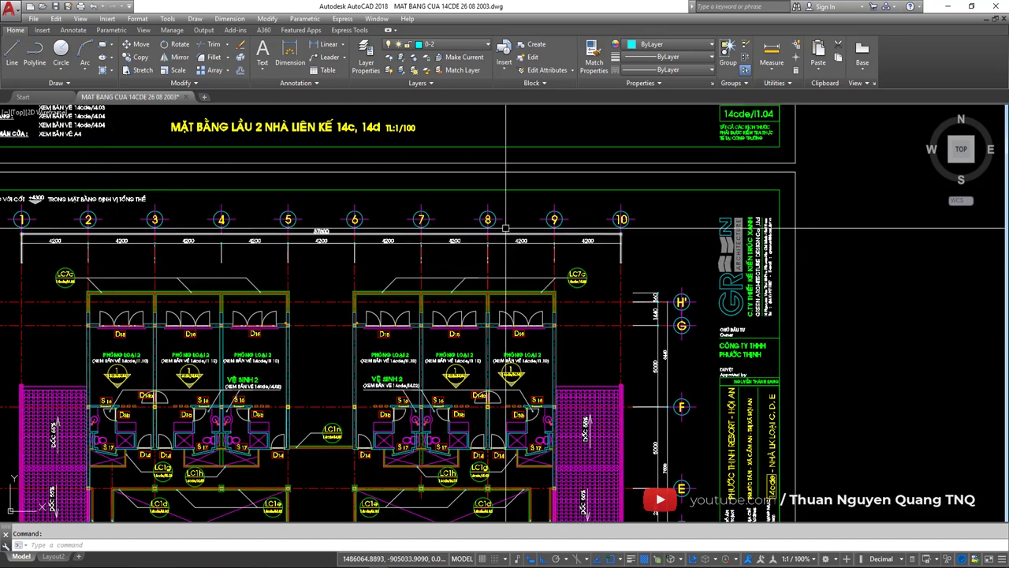
{"action": "scroll", "coordinate": [8, 261], "scroll_direction": "down", "scroll_amount": 4}
{"action": "scroll", "coordinate": [365, 381], "scroll_direction": "up", "scroll_amount": 3}
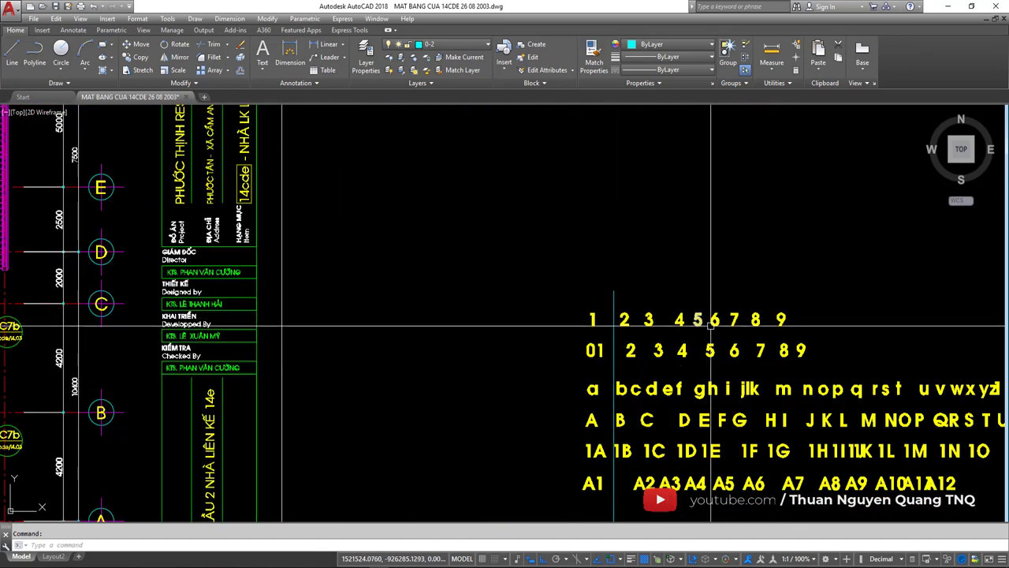
{"action": "scroll", "coordinate": [631, 331], "scroll_direction": "down", "scroll_amount": 1}
{"action": "middle_click_drag", "start_coordinate": [612, 354], "coordinate": [594, 332]}
{"action": "middle_click_drag", "start_coordinate": [308, 178], "coordinate": [349, 243]}
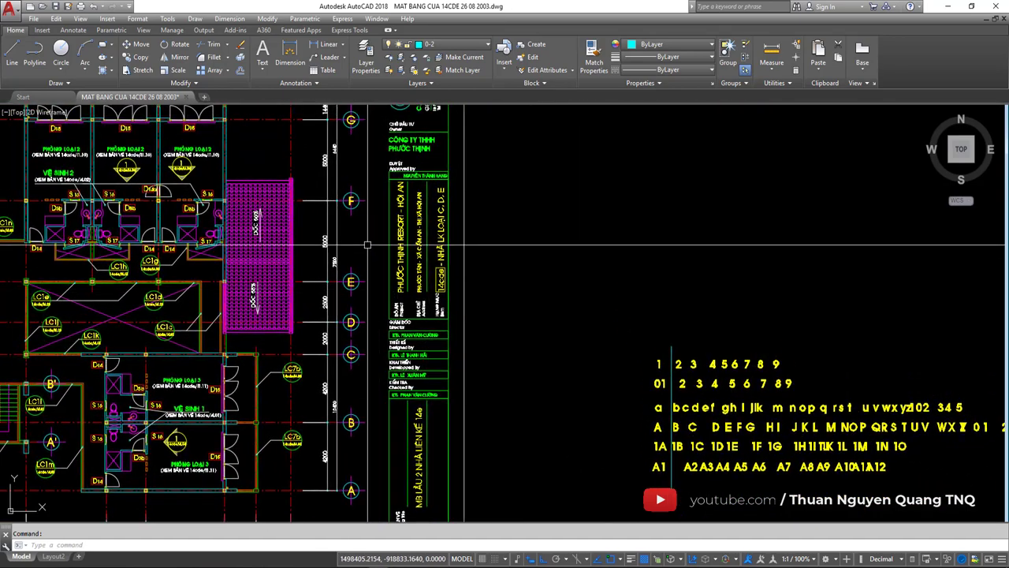
{"action": "scroll", "coordinate": [355, 237], "scroll_direction": "up", "scroll_amount": 1}
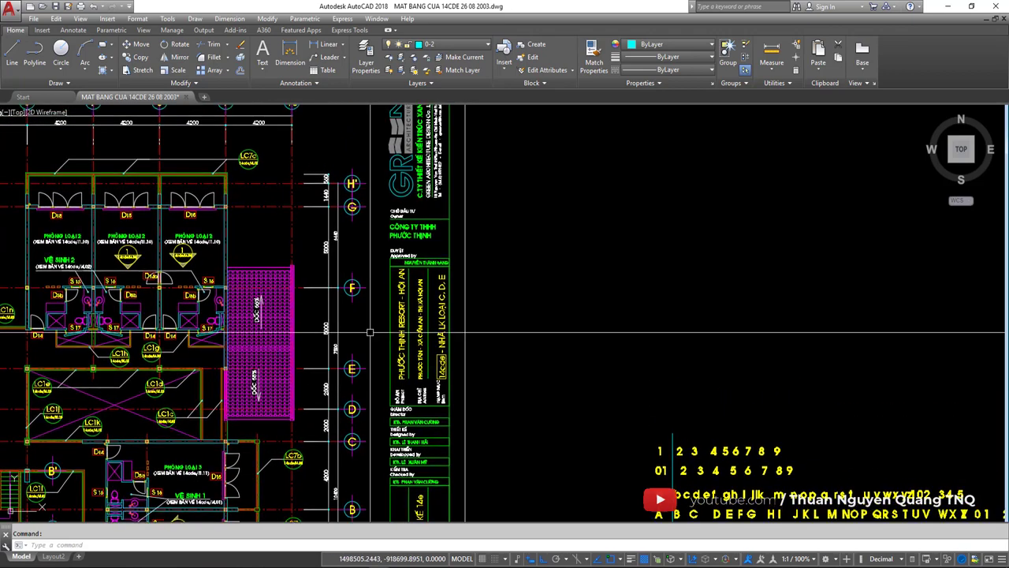
{"action": "scroll", "coordinate": [351, 188], "scroll_direction": "up", "scroll_amount": 2}
{"action": "scroll", "coordinate": [354, 184], "scroll_direction": "up", "scroll_amount": 1}
{"action": "scroll", "coordinate": [355, 182], "scroll_direction": "up", "scroll_amount": 2}
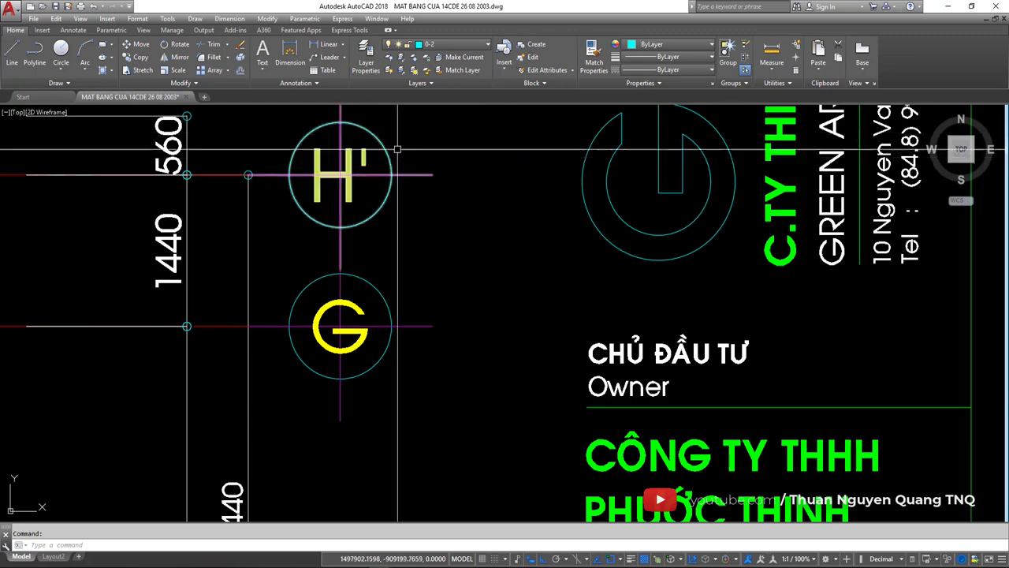
{"action": "middle_click_drag", "start_coordinate": [359, 142], "coordinate": [364, 199]}
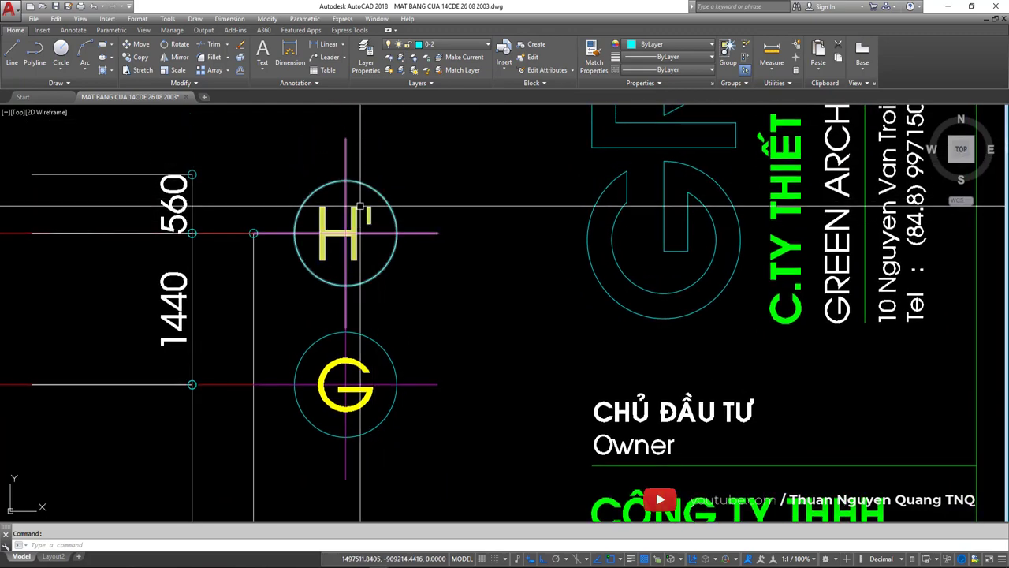
{"action": "scroll", "coordinate": [365, 199], "scroll_direction": "up", "scroll_amount": 2}
{"action": "left_click", "coordinate": [363, 201]}
{"action": "scroll", "coordinate": [379, 240], "scroll_direction": "down", "scroll_amount": 5}
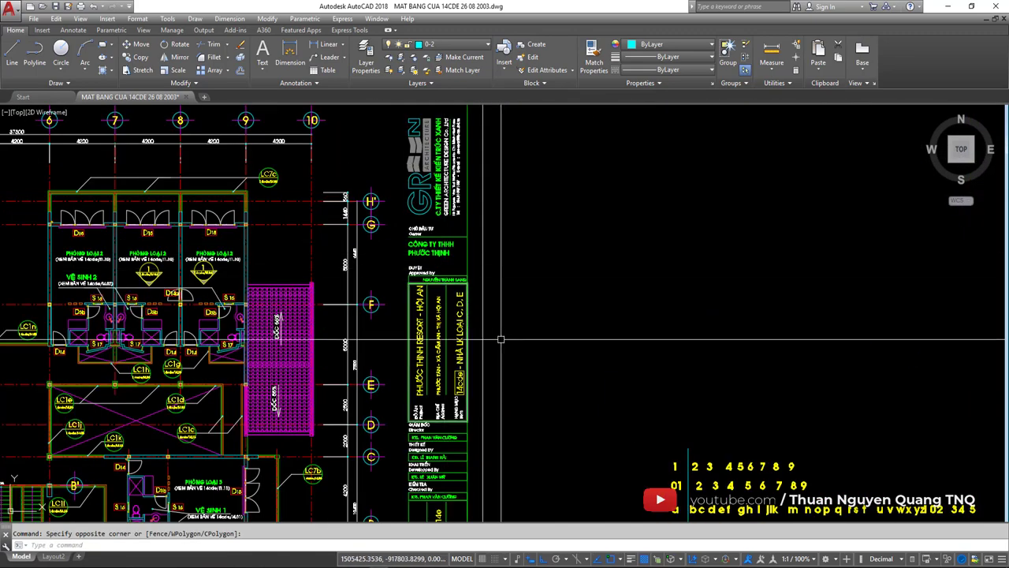
{"action": "middle_click_drag", "start_coordinate": [367, 315], "coordinate": [367, 220]}
{"action": "scroll", "coordinate": [630, 371], "scroll_direction": "up", "scroll_amount": 2}
{"action": "scroll", "coordinate": [599, 426], "scroll_direction": "up", "scroll_amount": 6}
{"action": "scroll", "coordinate": [638, 338], "scroll_direction": "down", "scroll_amount": 2}
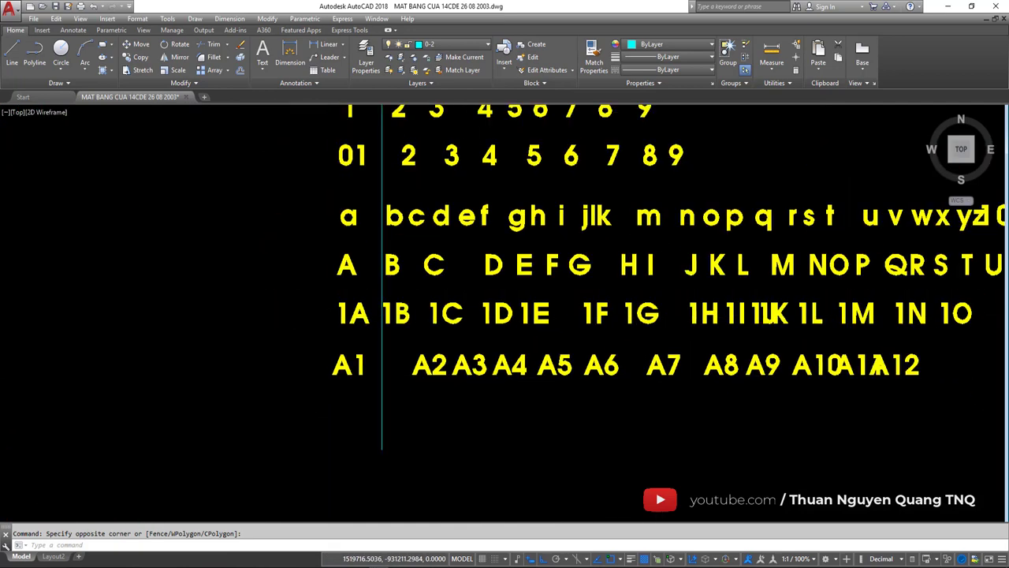
{"action": "scroll", "coordinate": [639, 337], "scroll_direction": "down", "scroll_amount": 2}
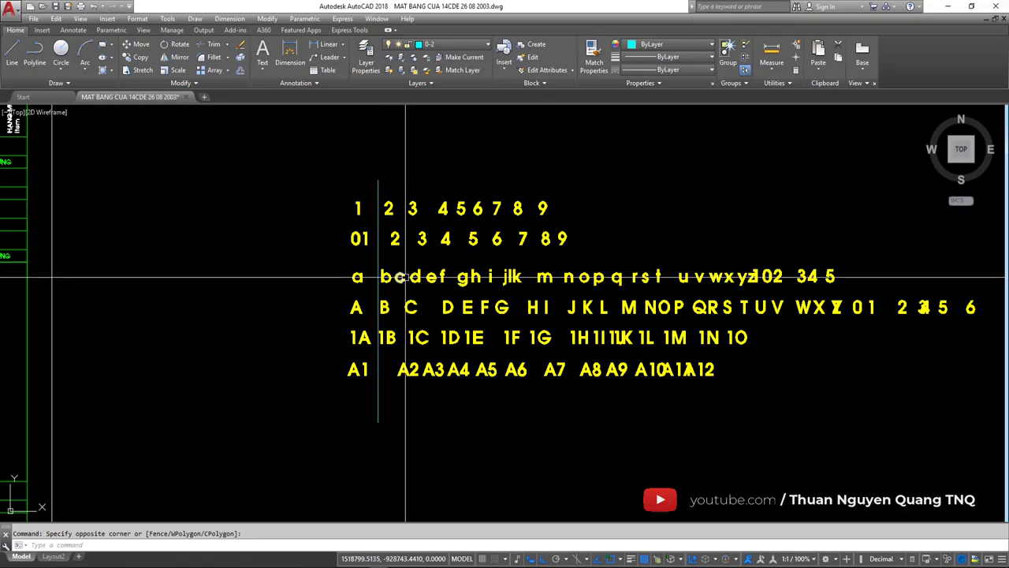
Step: Pan and zoom out to view the whole label block alongside the floor plan
{"action": "middle_click_drag", "start_coordinate": [376, 277], "coordinate": [471, 237]}
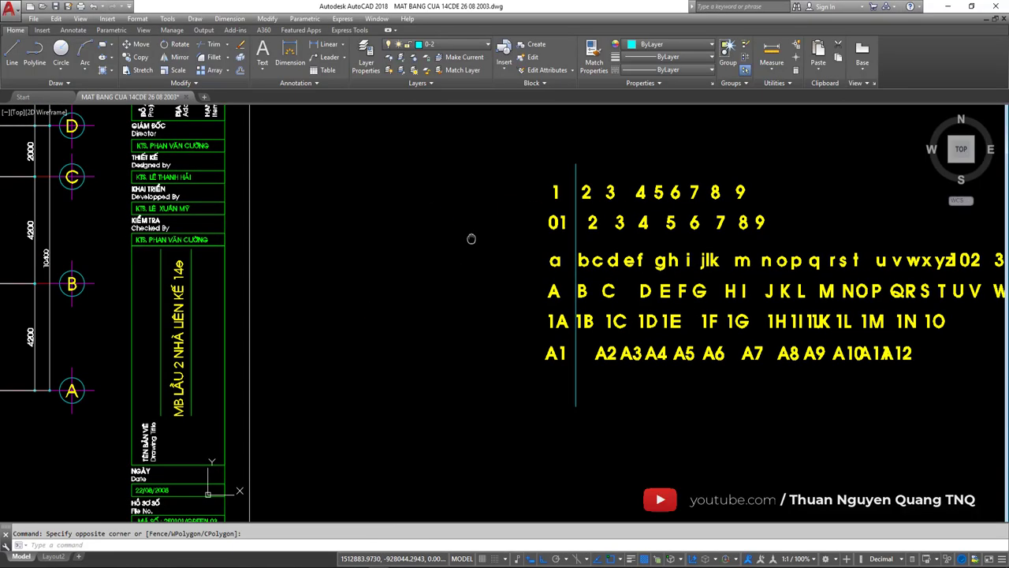
{"action": "scroll", "coordinate": [502, 275], "scroll_direction": "down", "scroll_amount": 2}
{"action": "middle_click_drag", "start_coordinate": [502, 274], "coordinate": [607, 323]}
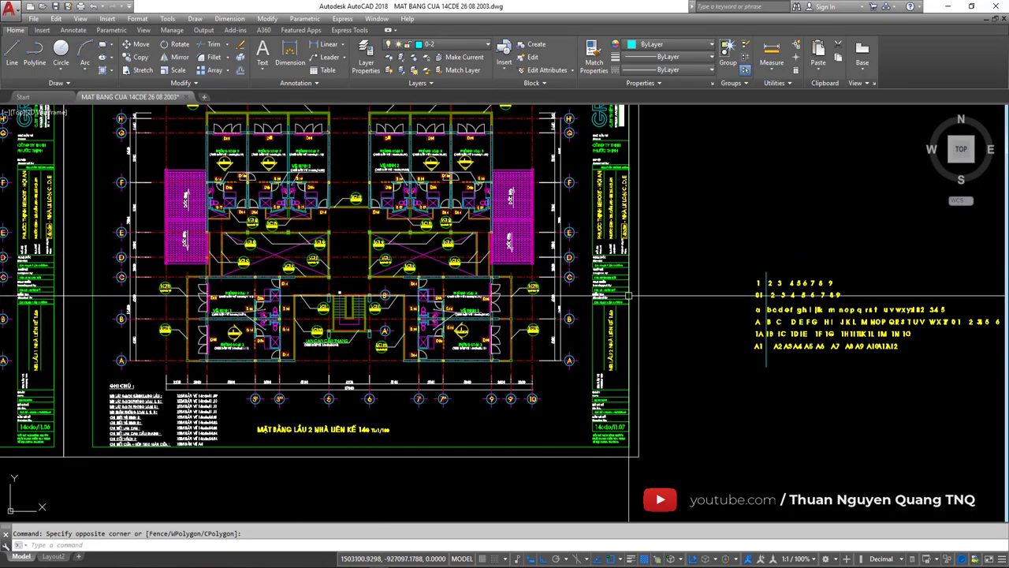
{"action": "left_click", "coordinate": [614, 332]}
{"action": "left_click", "coordinate": [701, 389]}
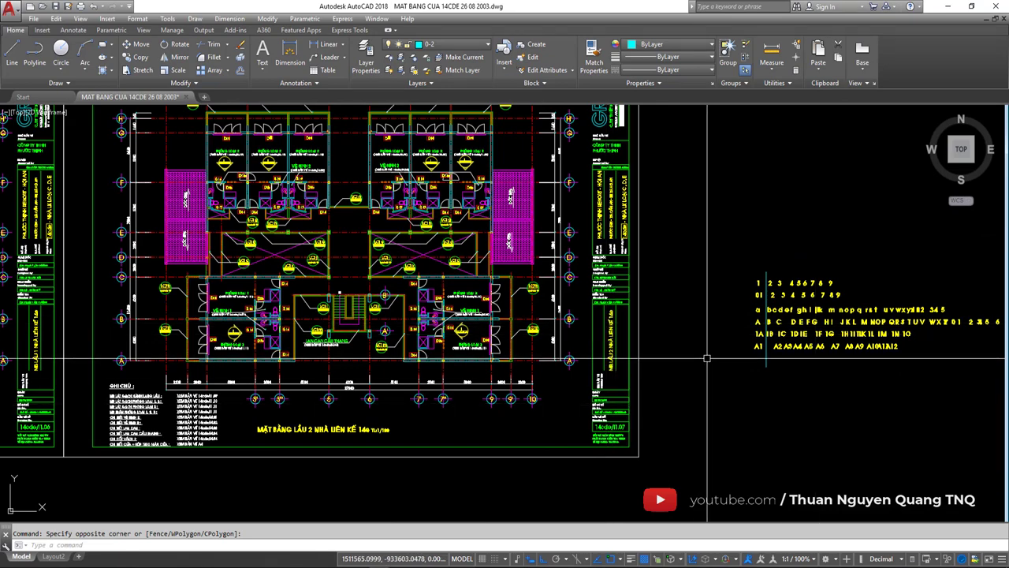
{"action": "middle_click_drag", "start_coordinate": [663, 253], "coordinate": [530, 362]}
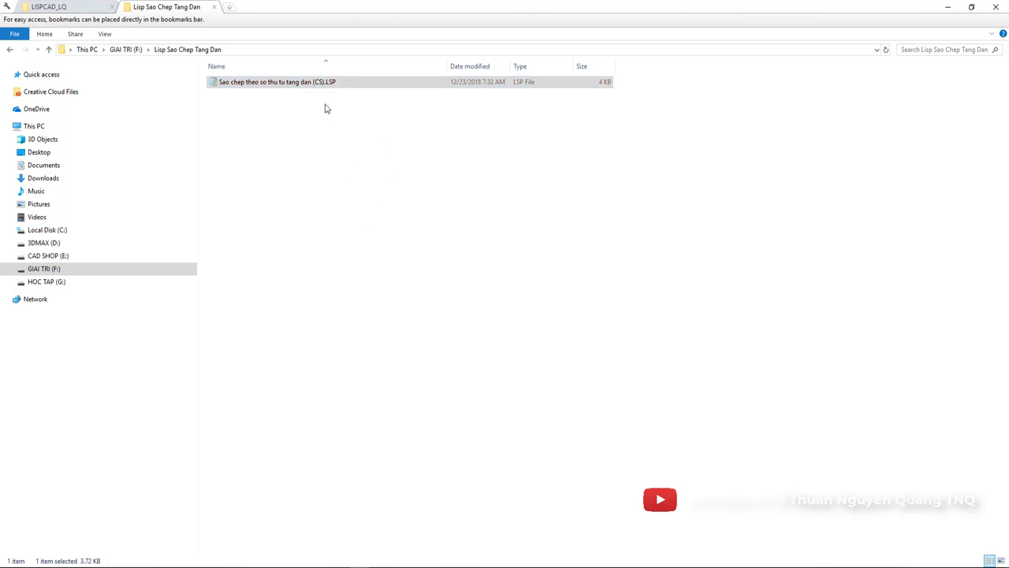
Step: Open the LSP file in Notepad and rename the command from CS to KK
{"action": "double_click", "coordinate": [258, 83]}
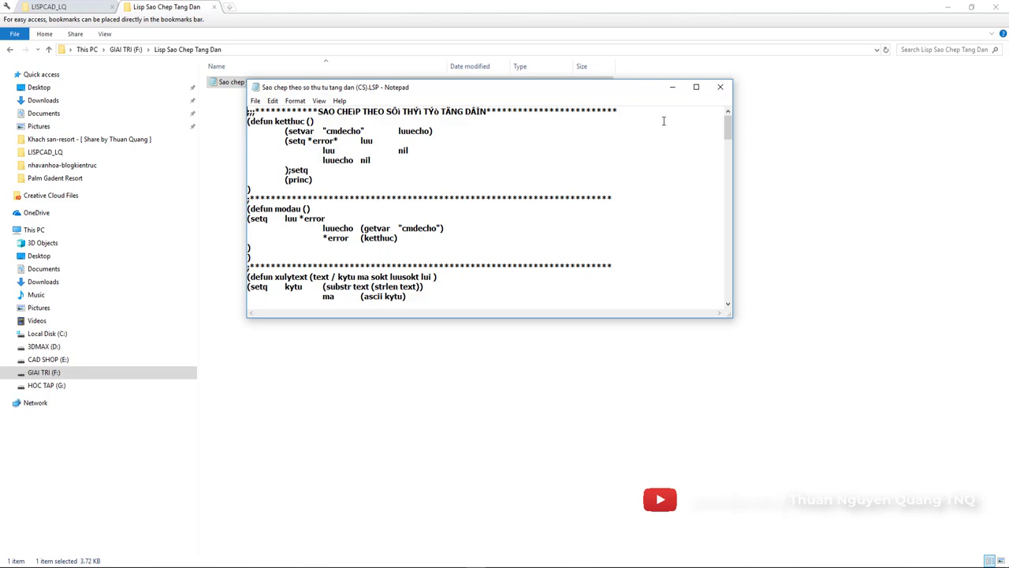
{"action": "mouse_move", "coordinate": [729, 133]}
{"action": "left_mouse_down"}
{"action": "mouse_move", "coordinate": [726, 259]}
{"action": "mouse_move", "coordinate": [724, 110]}
{"action": "left_mouse_up"}
{"action": "mouse_move", "coordinate": [728, 130]}
{"action": "left_mouse_down"}
{"action": "mouse_move", "coordinate": [734, 300]}
{"action": "mouse_move", "coordinate": [745, 120]}
{"action": "left_mouse_up"}
{"action": "scroll", "coordinate": [319, 273], "scroll_direction": "down", "scroll_amount": 20}
{"action": "scroll", "coordinate": [332, 158], "scroll_direction": "down", "scroll_amount": 3}
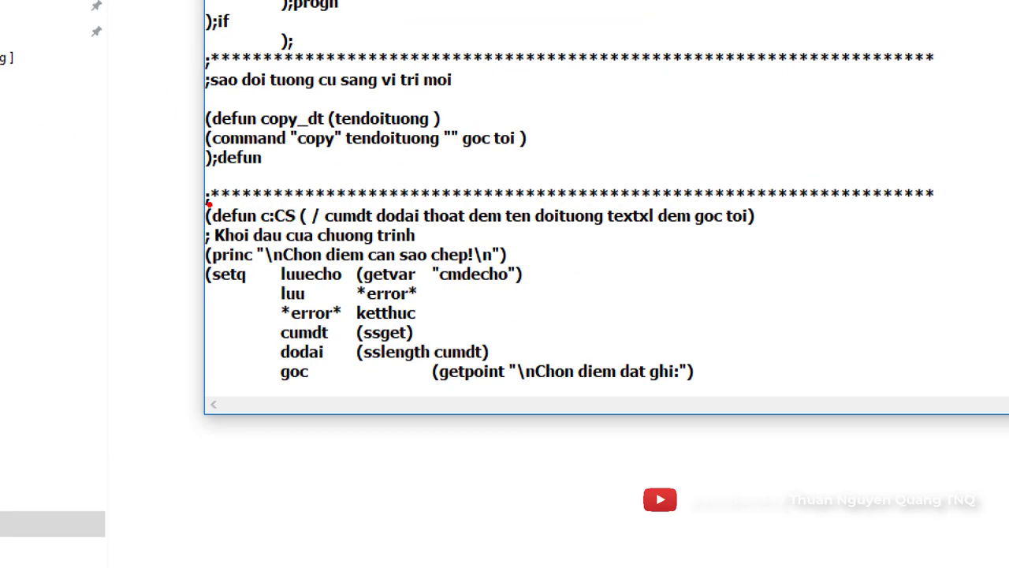
{"action": "left_click_drag", "start_coordinate": [209, 203], "coordinate": [329, 233]}
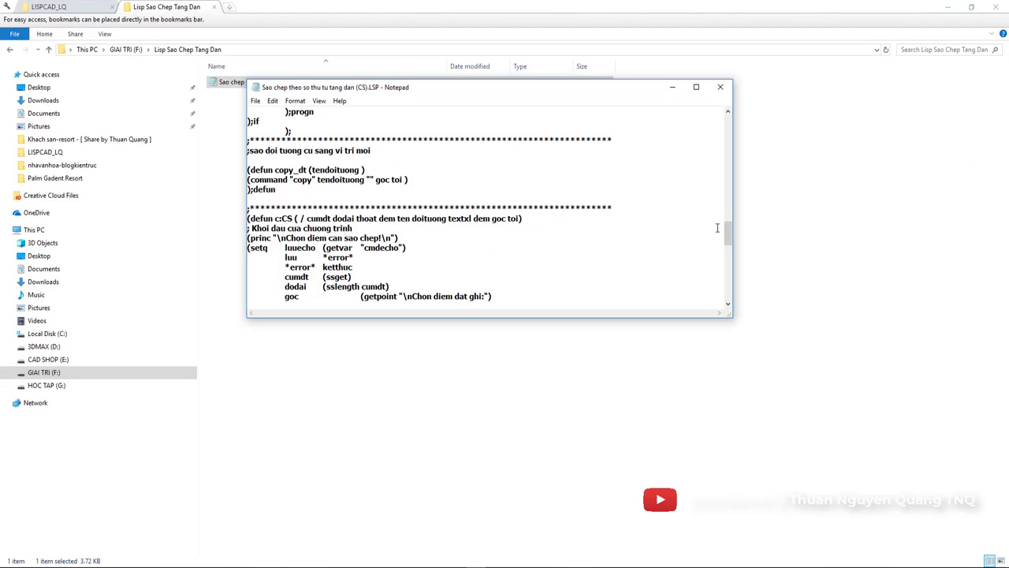
{"action": "left_click_drag", "start_coordinate": [727, 229], "coordinate": [729, 237]}
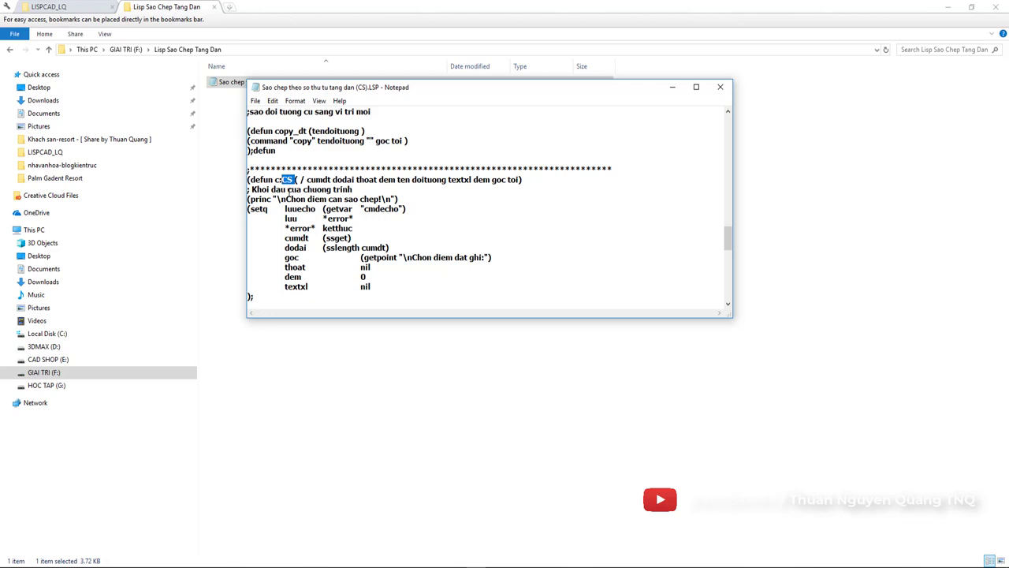
{"action": "type", "text": "K"}
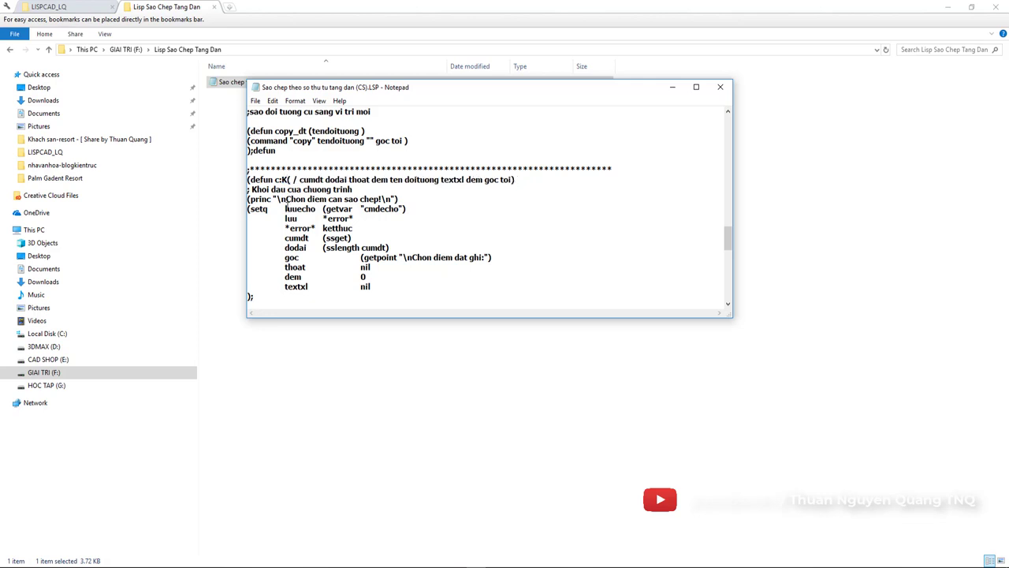
{"action": "type", "text": "K"}
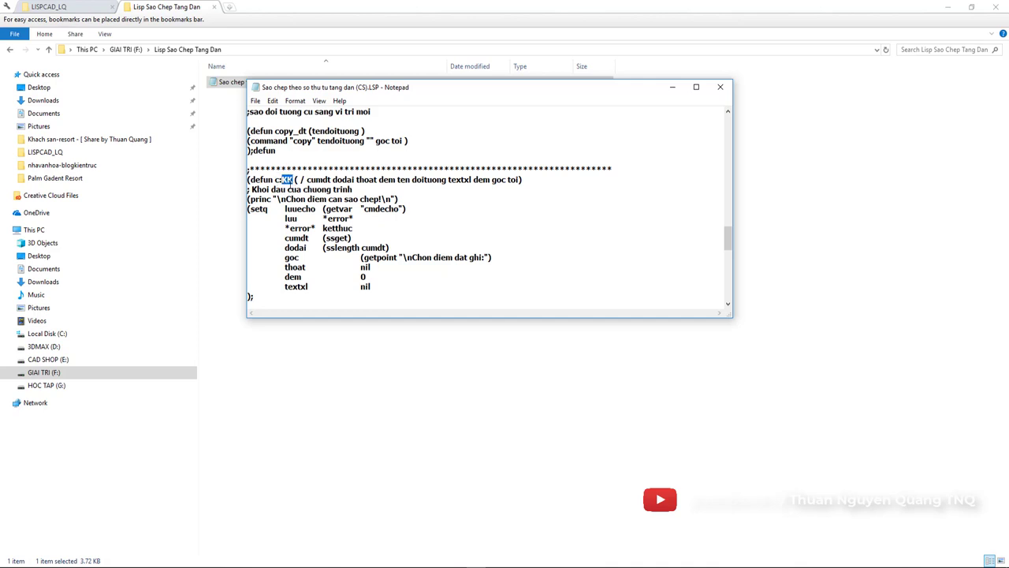
Step: Save the edited LSP file, close Notepad, and drag it into the drawing to load it
{"action": "left_click", "coordinate": [255, 100]}
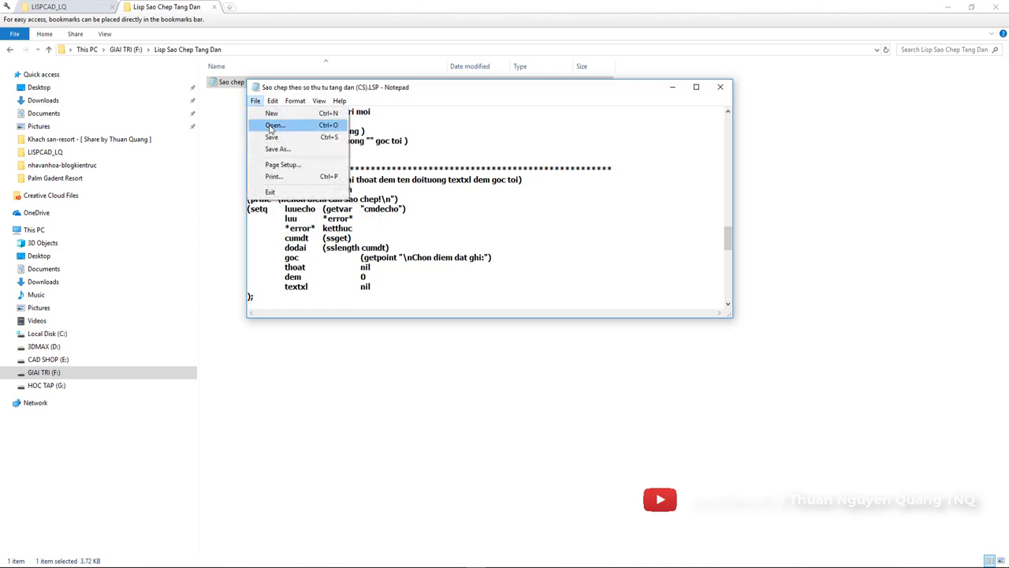
{"action": "left_click", "coordinate": [272, 138]}
{"action": "left_click", "coordinate": [729, 92]}
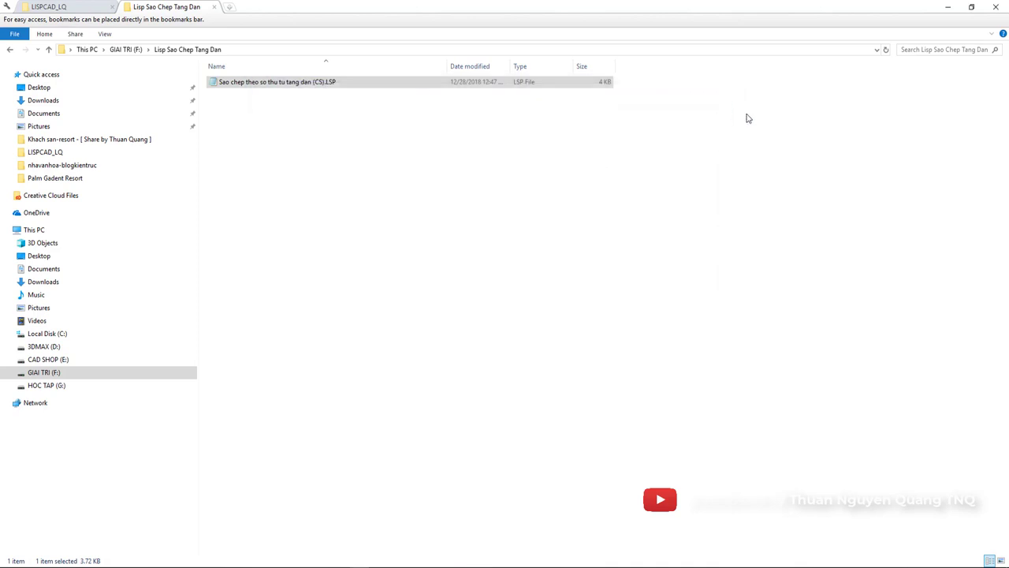
{"action": "mouse_move", "coordinate": [254, 87]}
{"action": "left_mouse_down"}
{"action": "mouse_move", "coordinate": [381, 544]}
{"action": "mouse_move", "coordinate": [620, 288]}
{"action": "left_mouse_up"}
Step: Close the floor-plan drawing without saving and reopen MAT BANG CUA 14CDE 26 08 2003
{"action": "scroll", "coordinate": [620, 288], "scroll_direction": "down", "scroll_amount": 4}
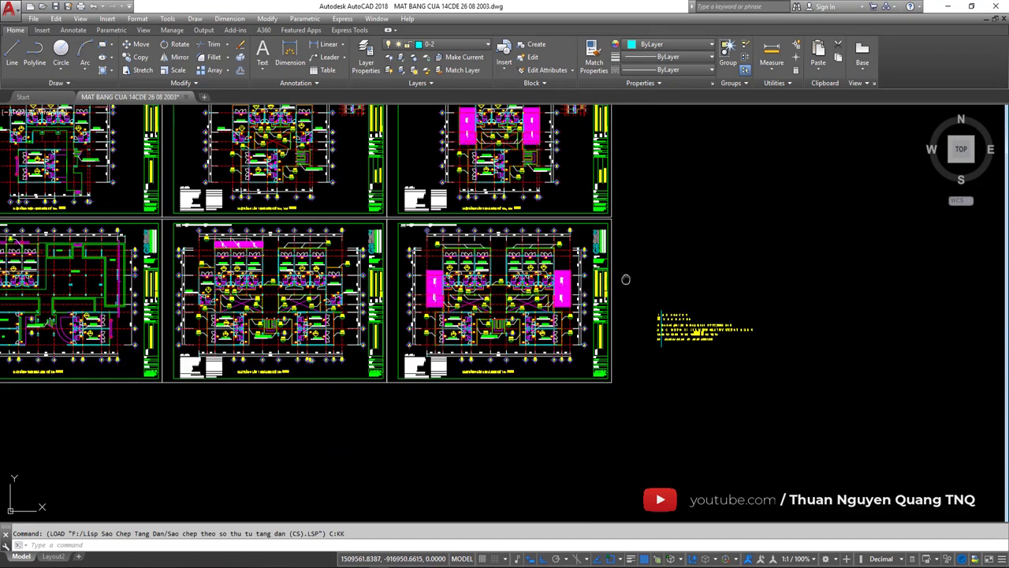
{"action": "middle_click_drag", "start_coordinate": [626, 276], "coordinate": [516, 304]}
{"action": "left_click", "coordinate": [188, 96]}
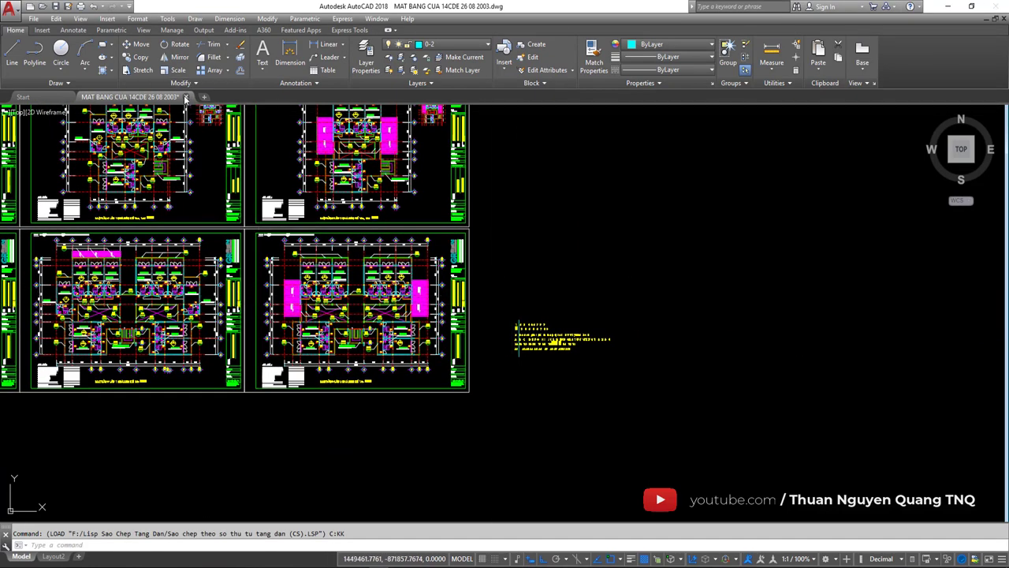
{"action": "left_click", "coordinate": [542, 316]}
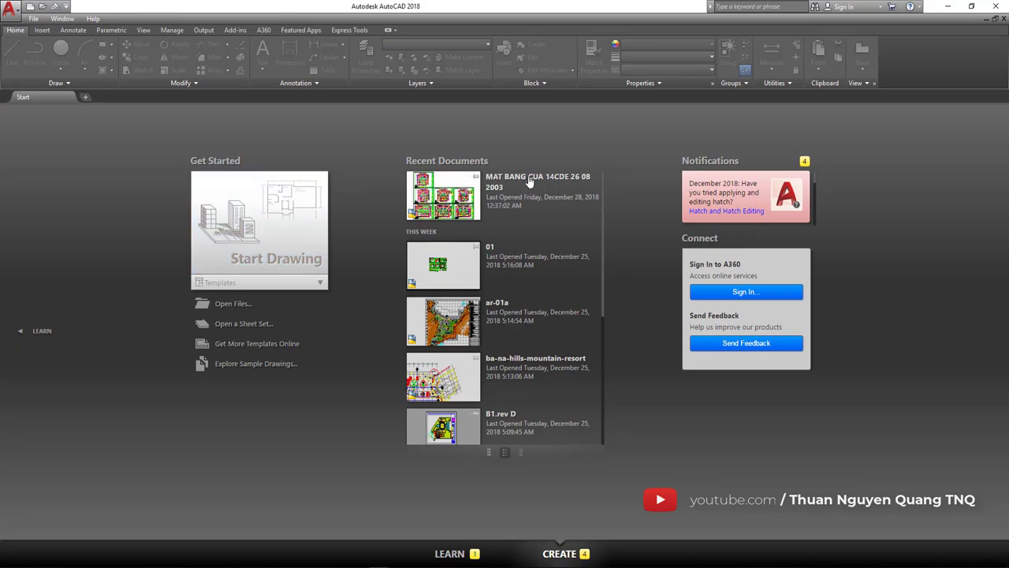
{"action": "left_click", "coordinate": [530, 183]}
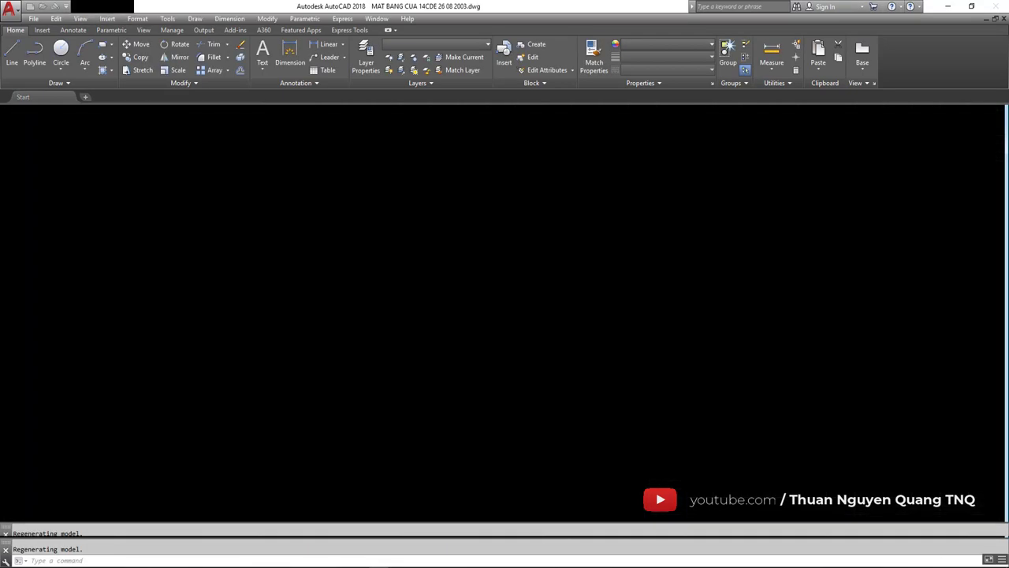
Step: Turn the grid off and load the updated KK LSP file into the reopened drawing
{"action": "middle_click_drag", "start_coordinate": [496, 246], "coordinate": [444, 270]}
{"action": "key", "text": "F7"}
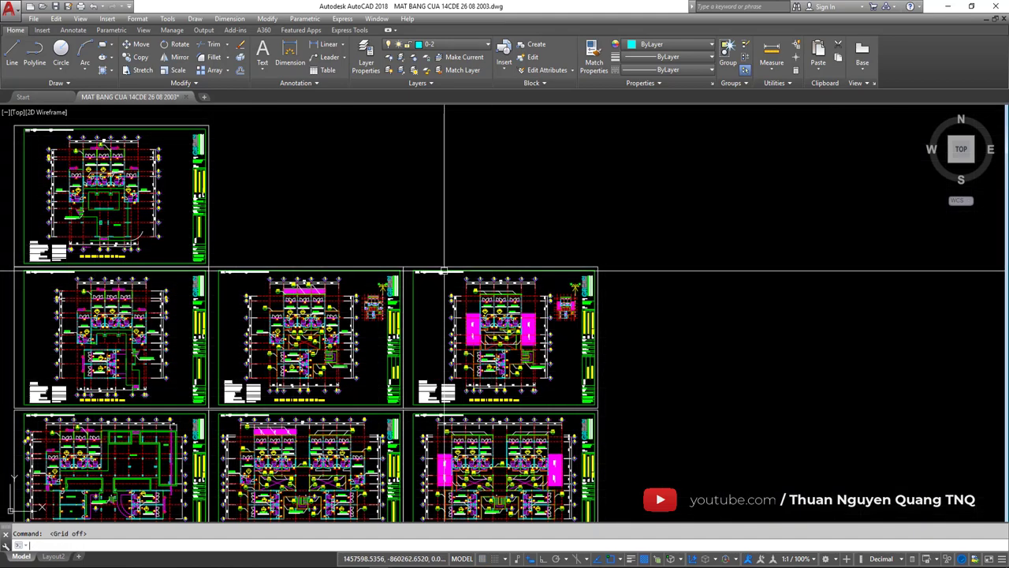
{"action": "scroll", "coordinate": [536, 241], "scroll_direction": "down", "scroll_amount": 1}
{"action": "scroll", "coordinate": [497, 327], "scroll_direction": "up", "scroll_amount": 1}
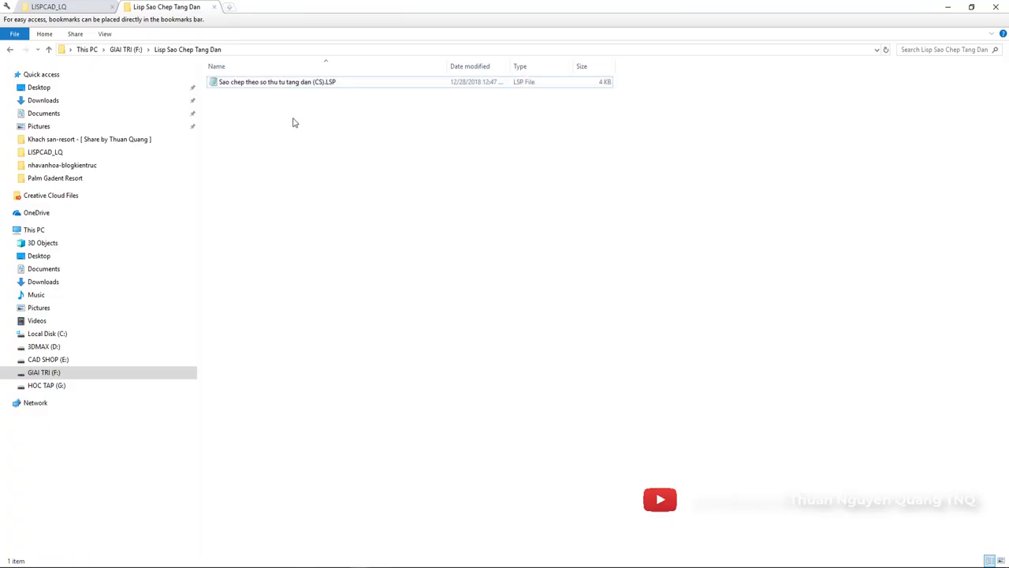
{"action": "mouse_move", "coordinate": [264, 85]}
{"action": "left_mouse_down"}
{"action": "mouse_move", "coordinate": [392, 536]}
{"action": "mouse_move", "coordinate": [518, 361]}
{"action": "left_mouse_up"}
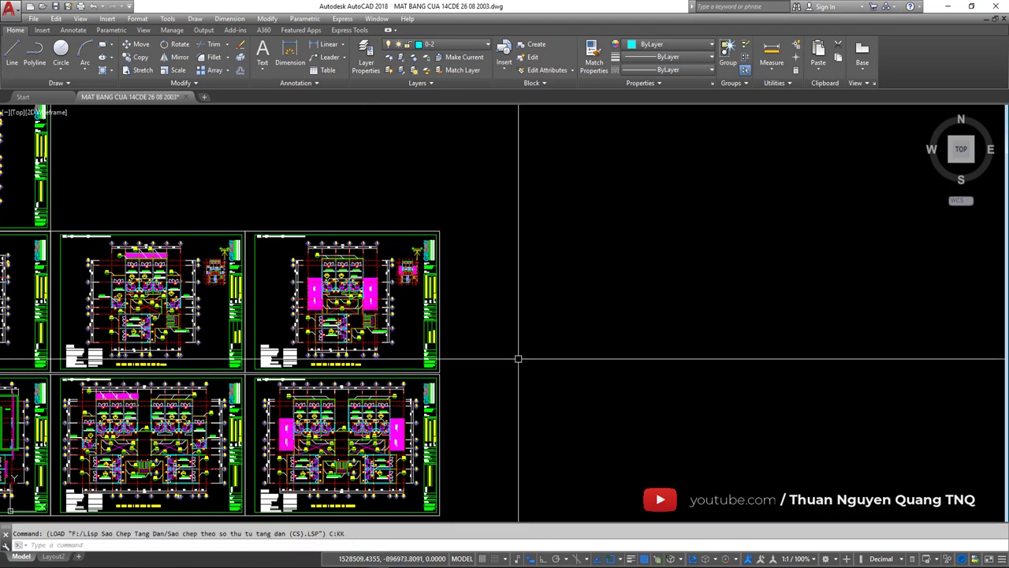
Step: Copy the title text label to a new spot on the right
{"action": "middle_click_drag", "start_coordinate": [518, 359], "coordinate": [453, 353]}
{"action": "type", "text": "k"}
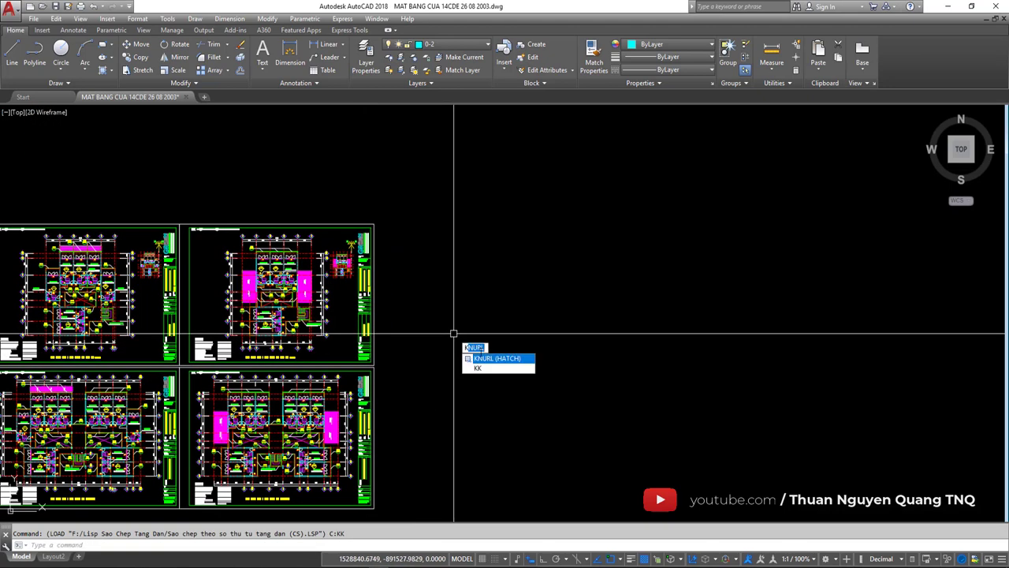
{"action": "left_click", "coordinate": [477, 370]}
{"action": "scroll", "coordinate": [462, 289], "scroll_direction": "up", "scroll_amount": 2}
{"action": "scroll", "coordinate": [462, 289], "scroll_direction": "up", "scroll_amount": 2}
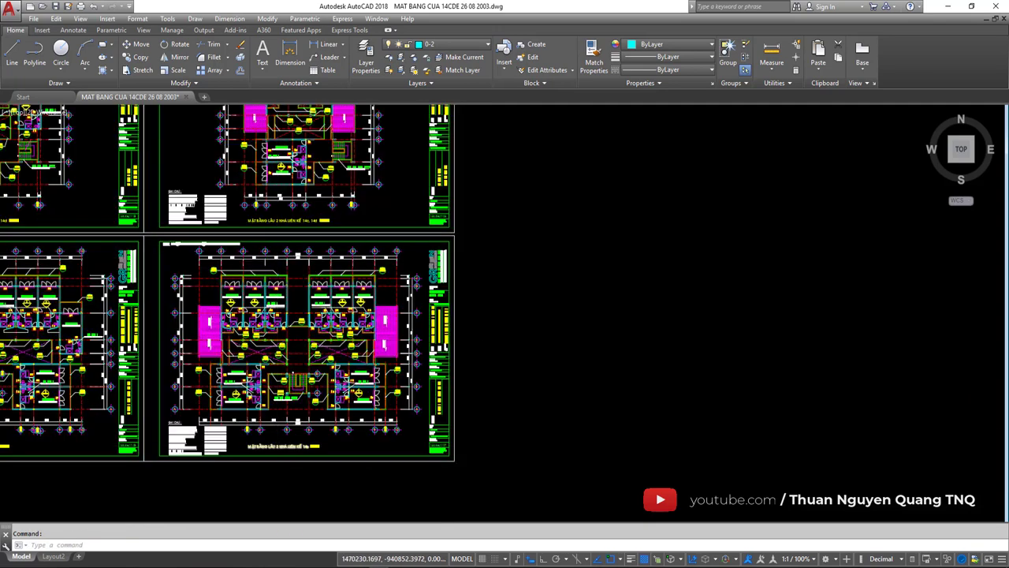
{"action": "scroll", "coordinate": [276, 438], "scroll_direction": "up", "scroll_amount": 2}
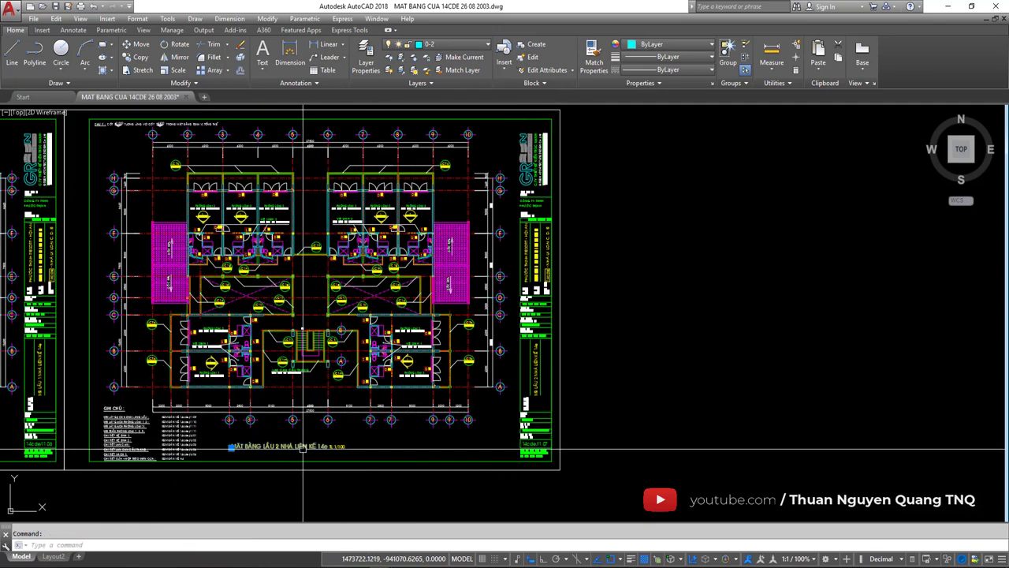
{"action": "type", "text": "co"}
{"action": "key", "text": "space"}
{"action": "left_click", "coordinate": [231, 447]}
{"action": "left_click", "coordinate": [639, 451]}
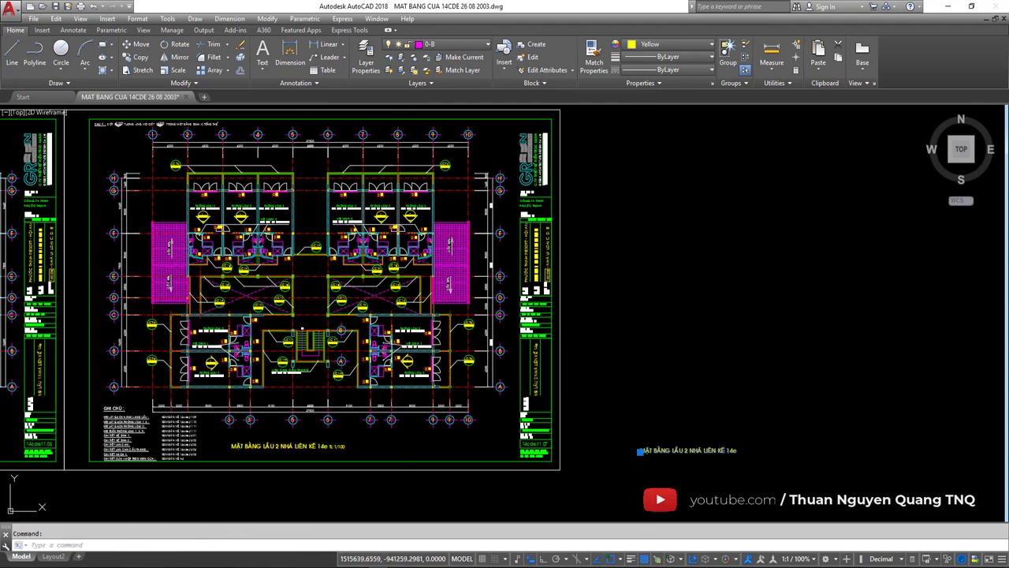
{"action": "key", "text": "Escape"}
Step: Run KK to place numbered labels 2 through 10 in a row after label 1
{"action": "scroll", "coordinate": [544, 384], "scroll_direction": "up", "scroll_amount": 5}
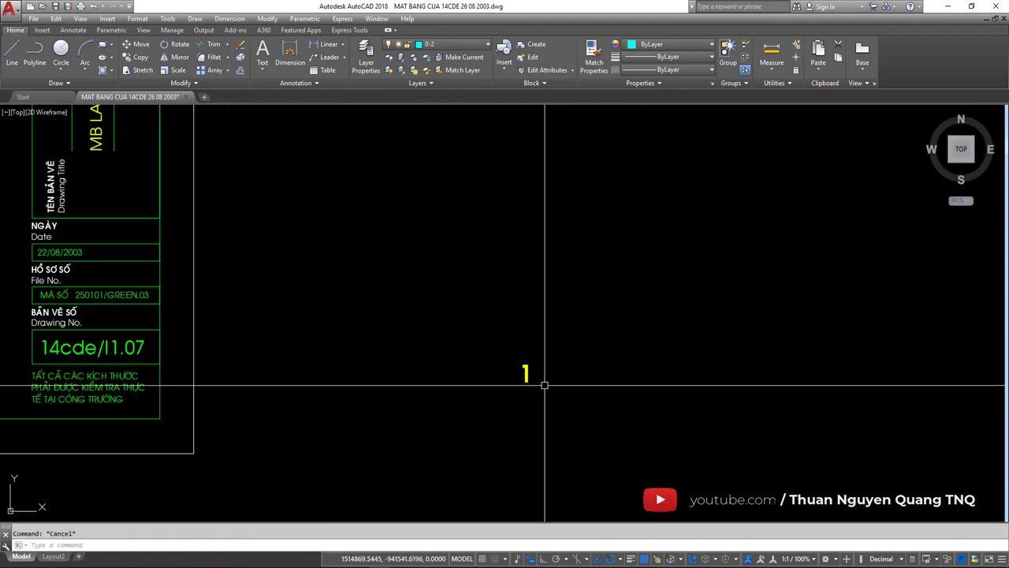
{"action": "middle_click_drag", "start_coordinate": [544, 385], "coordinate": [512, 378]}
{"action": "key", "text": "Return"}
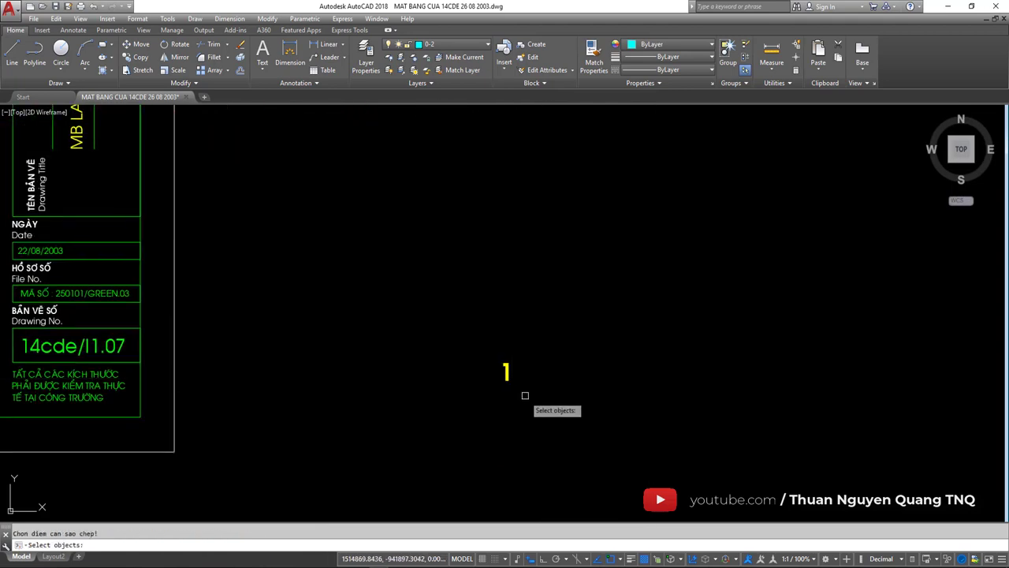
{"action": "left_click", "coordinate": [548, 370]}
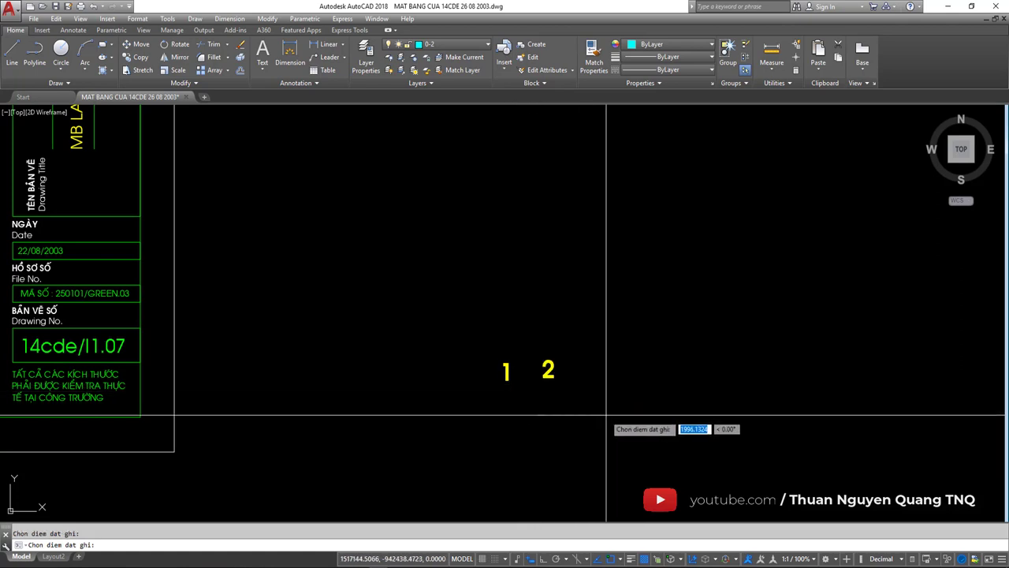
{"action": "left_click", "coordinate": [576, 372]}
{"action": "left_click", "coordinate": [617, 370]}
{"action": "left_click", "coordinate": [648, 368]}
{"action": "left_click", "coordinate": [683, 371]}
{"action": "scroll", "coordinate": [525, 387], "scroll_direction": "down", "scroll_amount": 2}
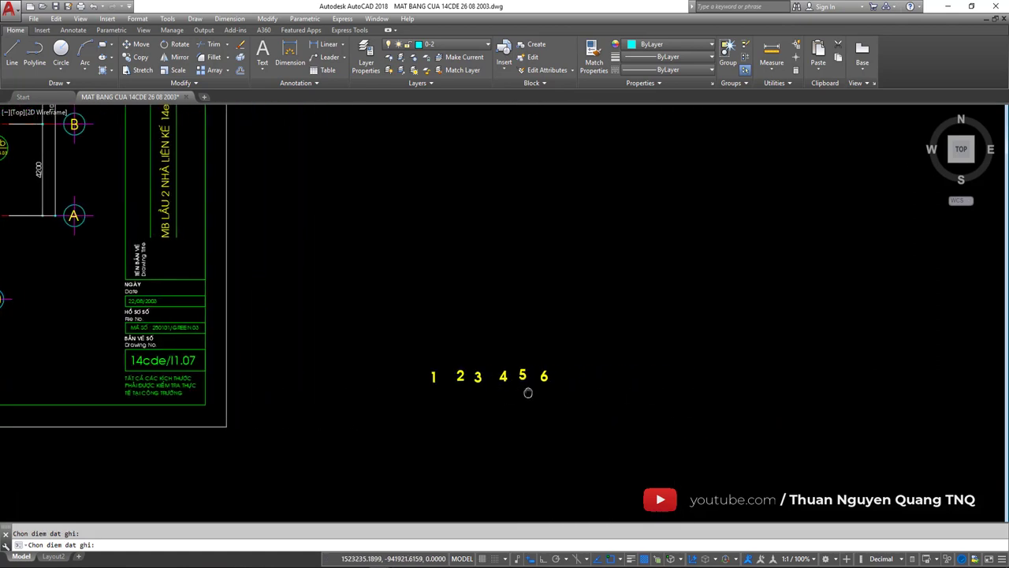
{"action": "left_click", "coordinate": [556, 371]}
{"action": "left_click", "coordinate": [595, 372]}
{"action": "left_click", "coordinate": [617, 378]}
{"action": "left_click", "coordinate": [657, 382]}
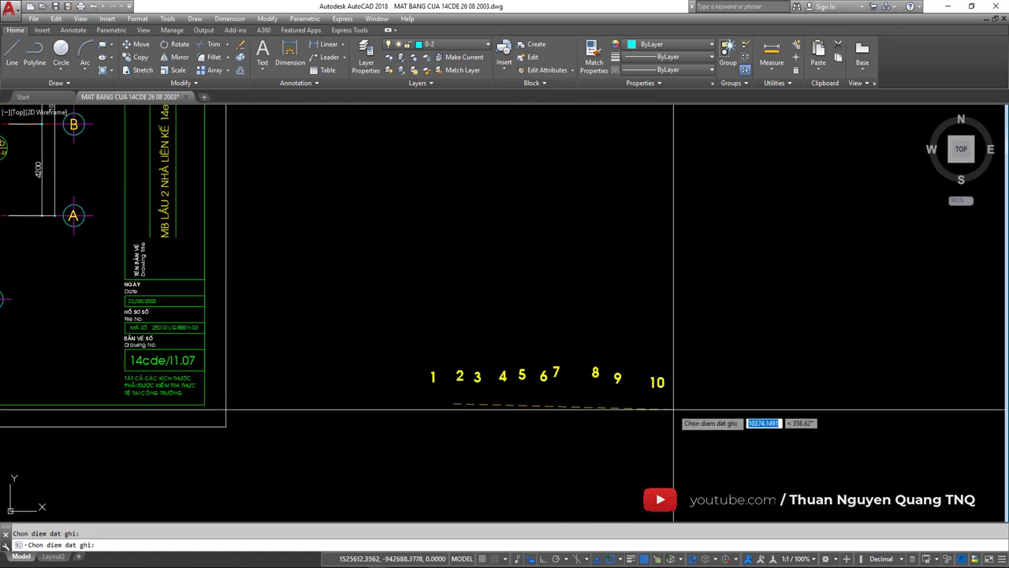
{"action": "key", "text": "Return"}
Step: Window-select the ten numbered labels and erase them
{"action": "left_click", "coordinate": [727, 426]}
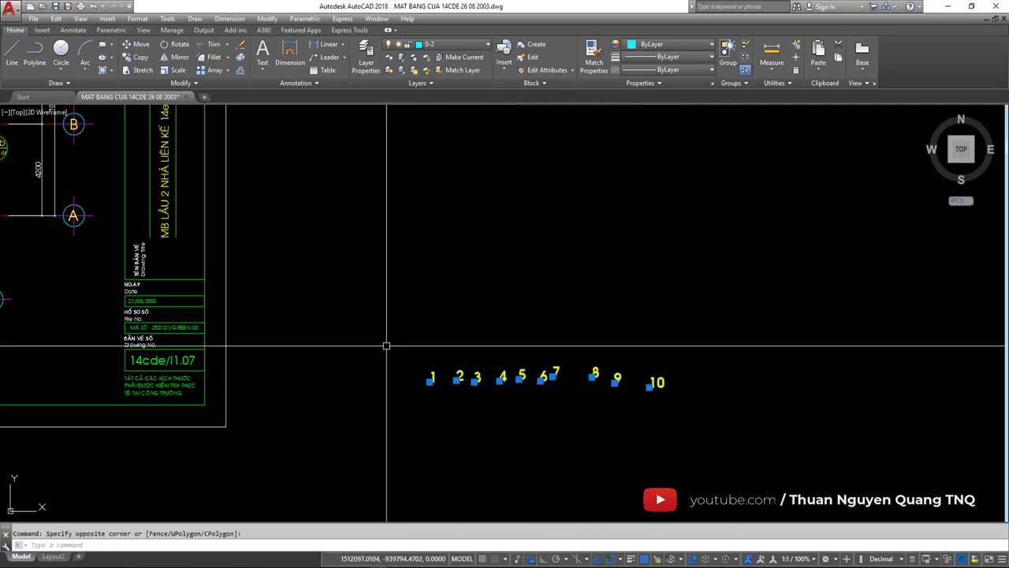
{"action": "left_click", "coordinate": [387, 344]}
{"action": "key", "text": "Delete"}
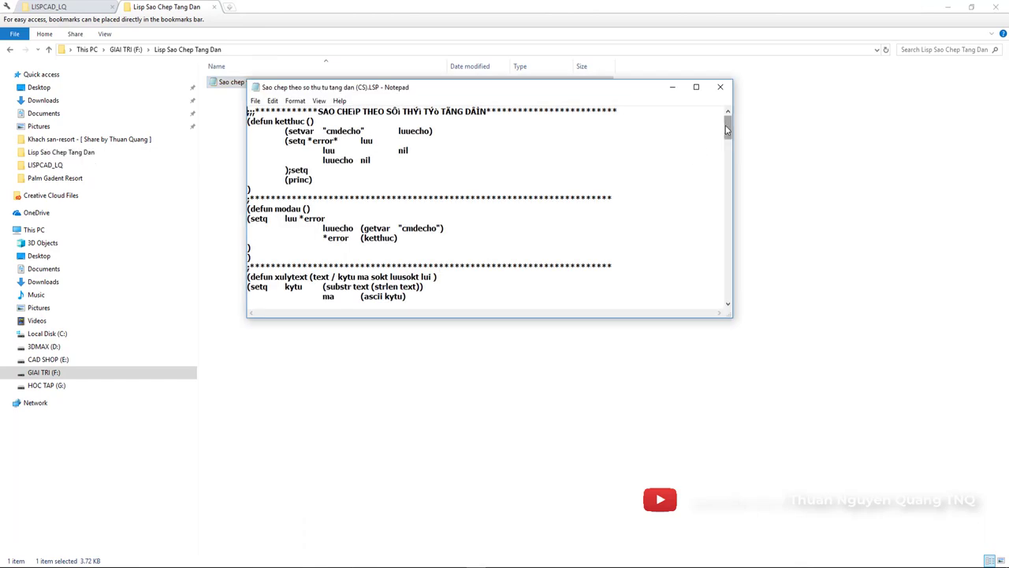
Step: Change the routine's command name from KK to CS in the LSP file and close Notepad
{"action": "left_click_drag", "start_coordinate": [727, 130], "coordinate": [728, 245]}
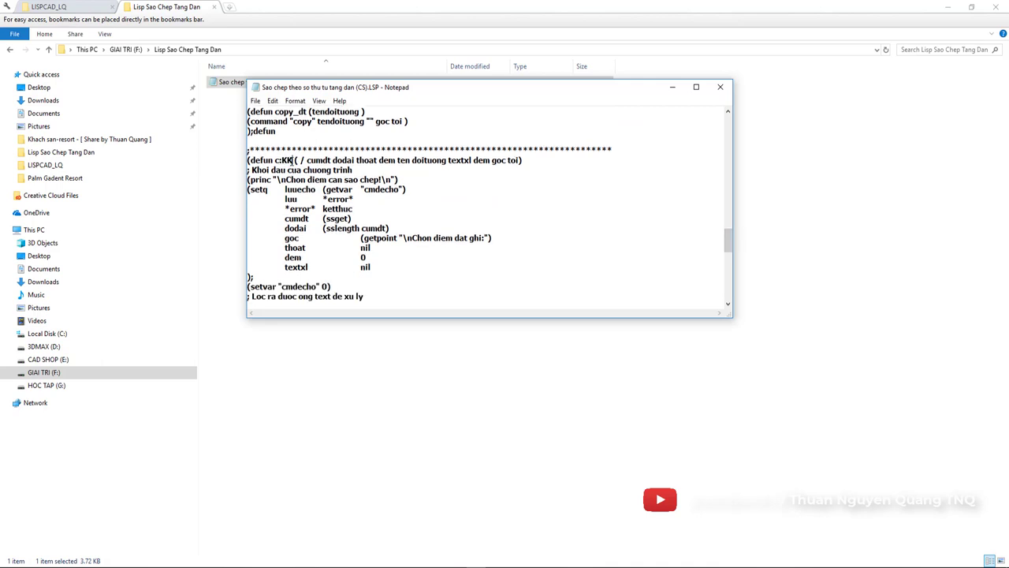
{"action": "left_click_drag", "start_coordinate": [292, 160], "coordinate": [285, 160]}
{"action": "key", "text": "BackSpace"}
{"action": "type", "text": "CS"}
{"action": "left_click", "coordinate": [722, 86]}
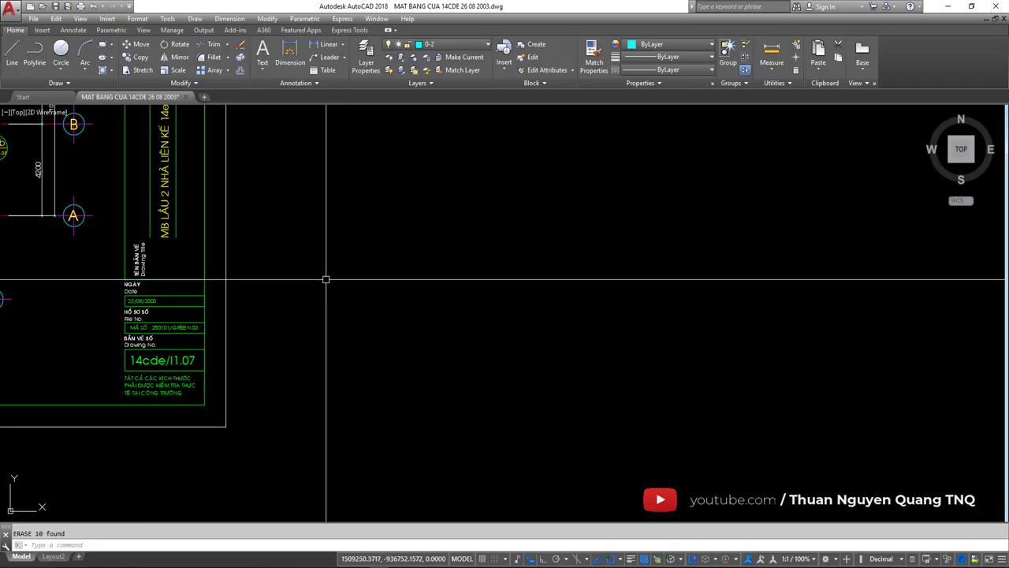
{"action": "middle_click_drag", "start_coordinate": [286, 293], "coordinate": [538, 294]}
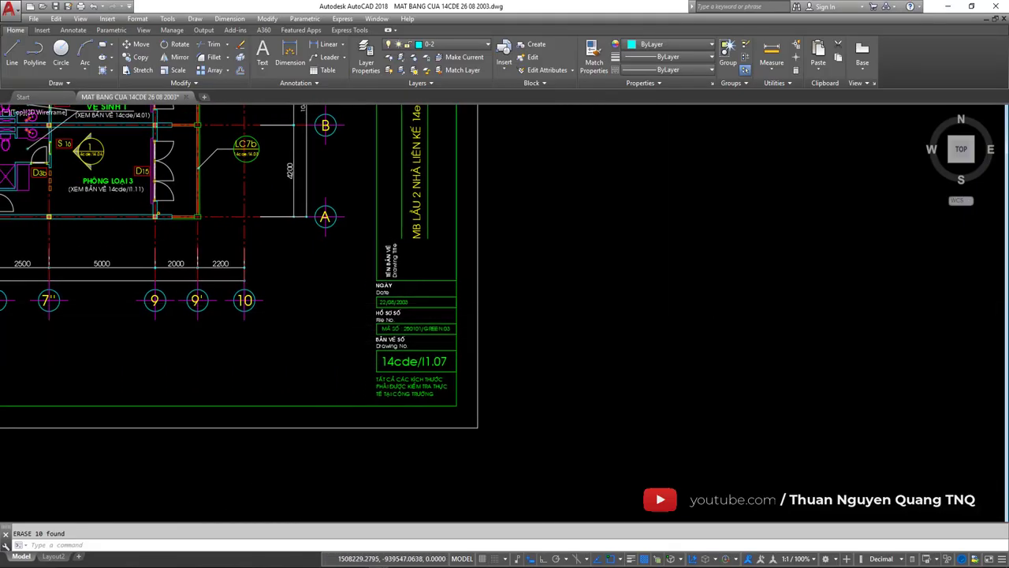
{"action": "scroll", "coordinate": [333, 333], "scroll_direction": "down", "scroll_amount": 5}
{"action": "scroll", "coordinate": [334, 334], "scroll_direction": "down", "scroll_amount": 3}
{"action": "middle_click_drag", "start_coordinate": [432, 329], "coordinate": [505, 372]}
{"action": "scroll", "coordinate": [505, 372], "scroll_direction": "down", "scroll_amount": 1}
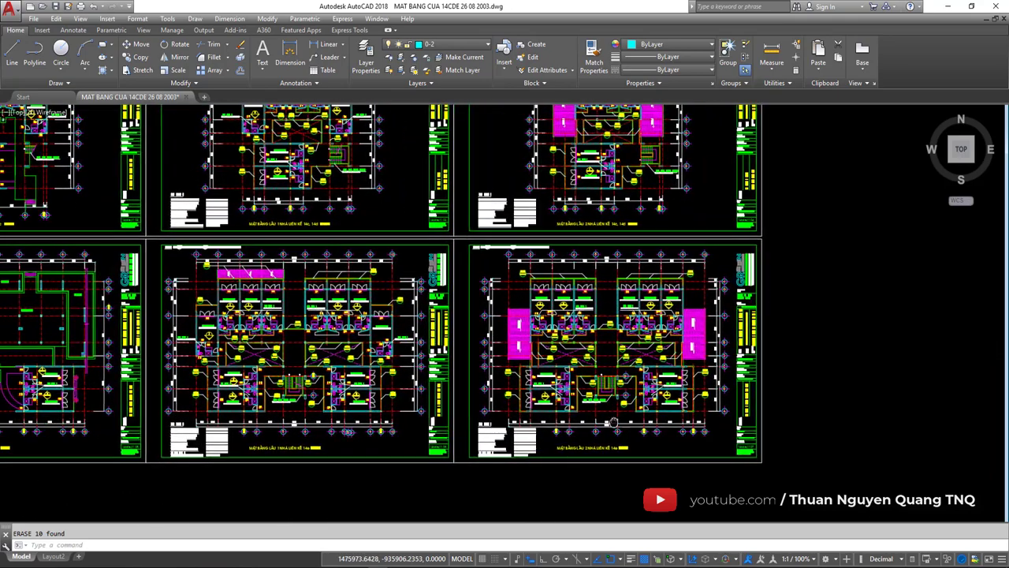
{"action": "scroll", "coordinate": [676, 342], "scroll_direction": "down", "scroll_amount": 2}
{"action": "middle_click_drag", "start_coordinate": [676, 342], "coordinate": [365, 393]}
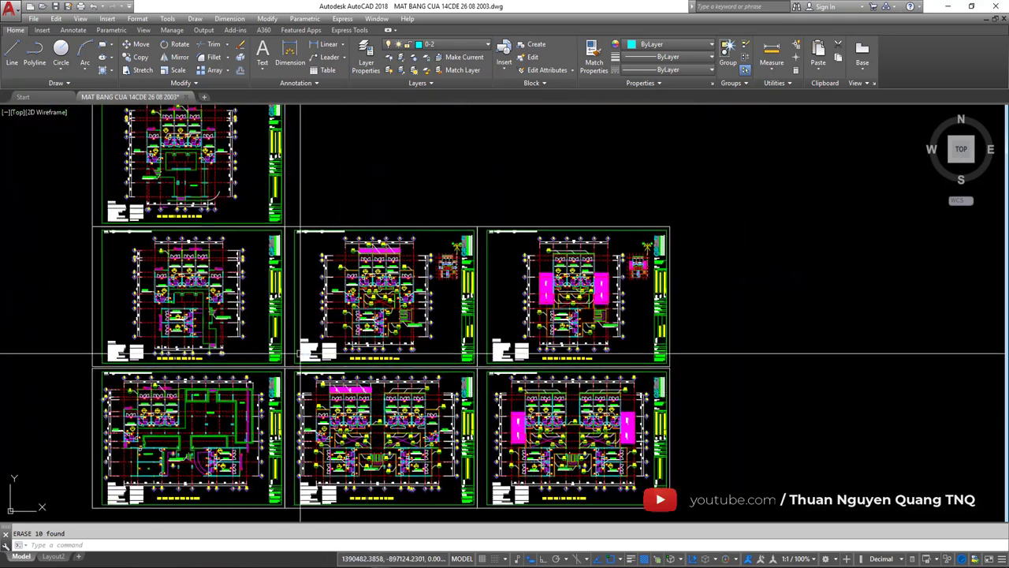